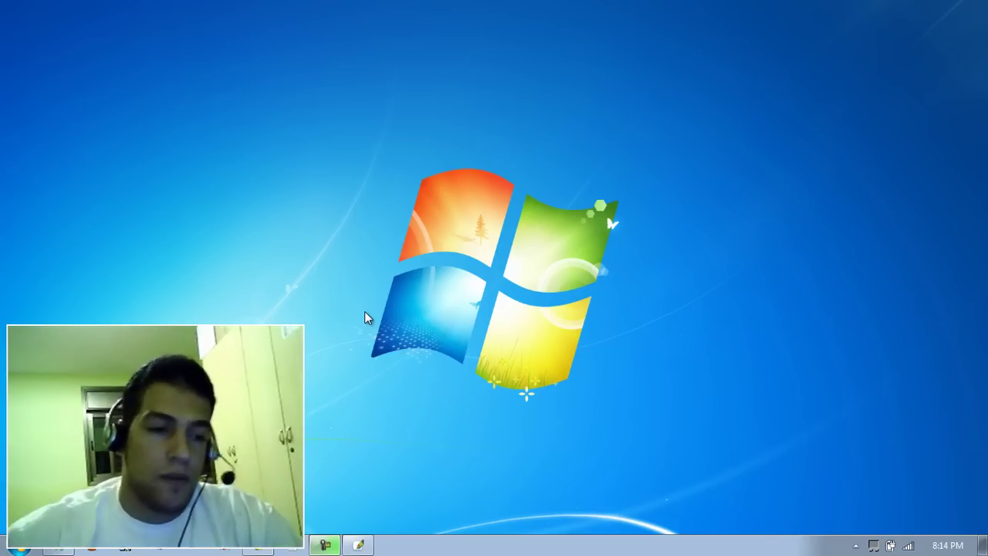
# Switch to Photoshop and create a new 1920 x 1200 pixel RGB document at 120 pixels/inch with transparent background contents.
pyautogui.click(358, 545)
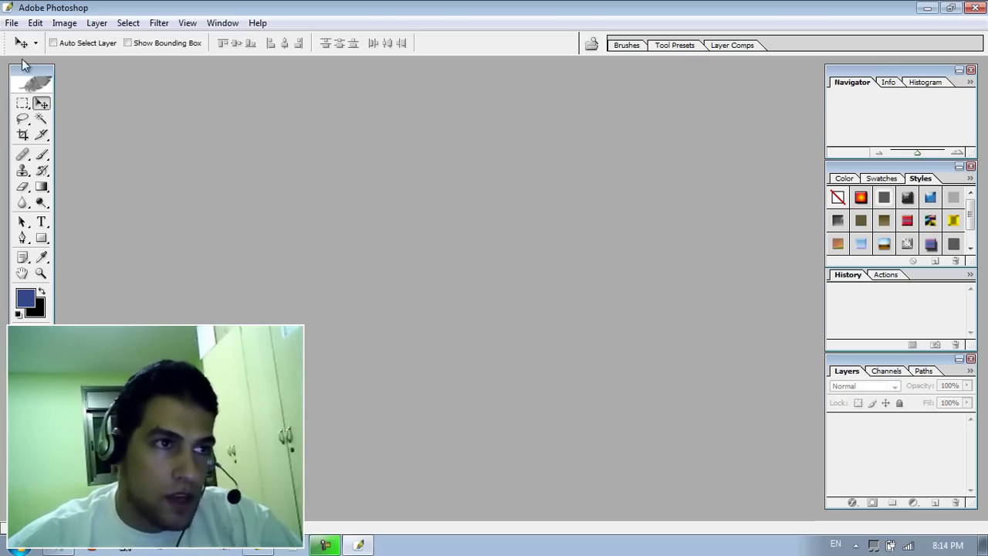
pyautogui.click(12, 23)
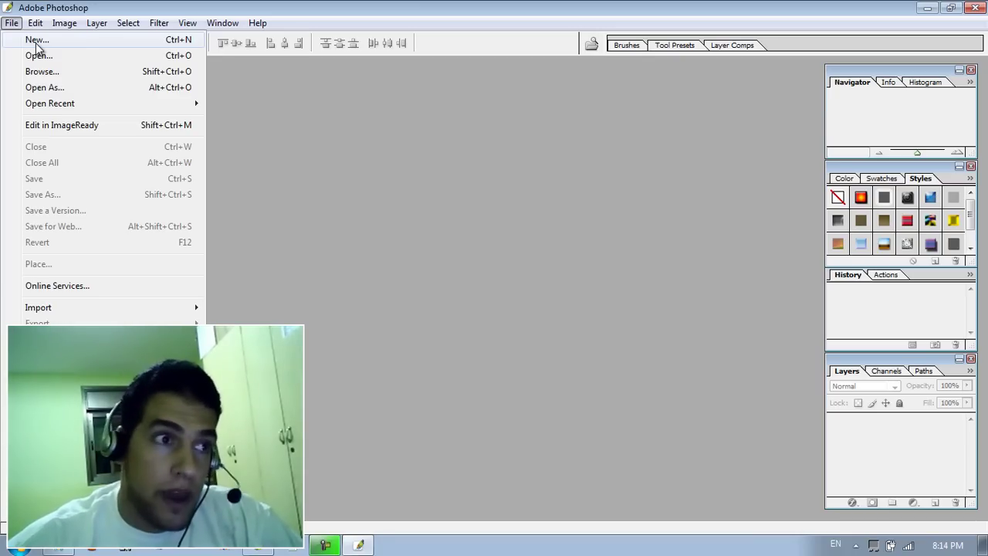
pyautogui.click(36, 42)
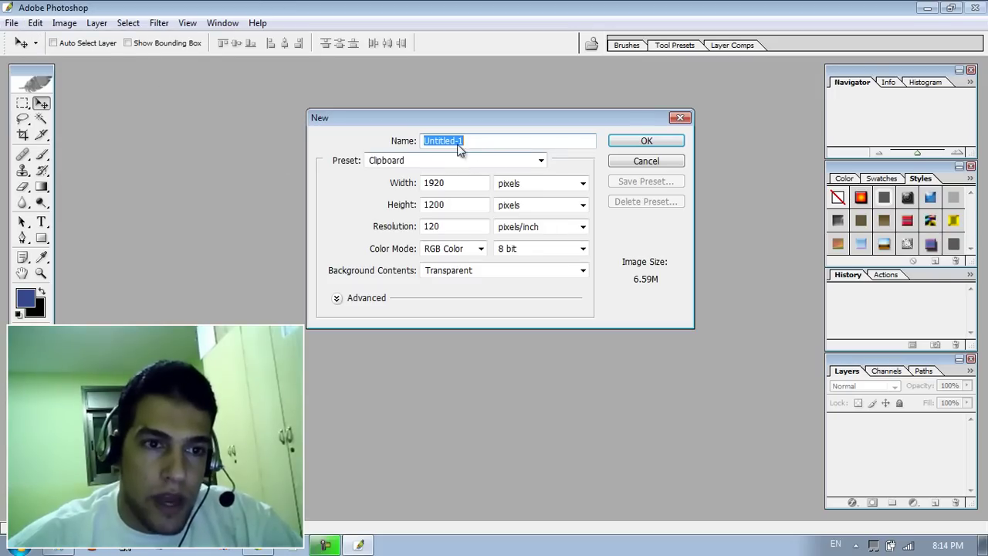
pyautogui.moveTo(474, 122); pyautogui.dragTo(428, 113)
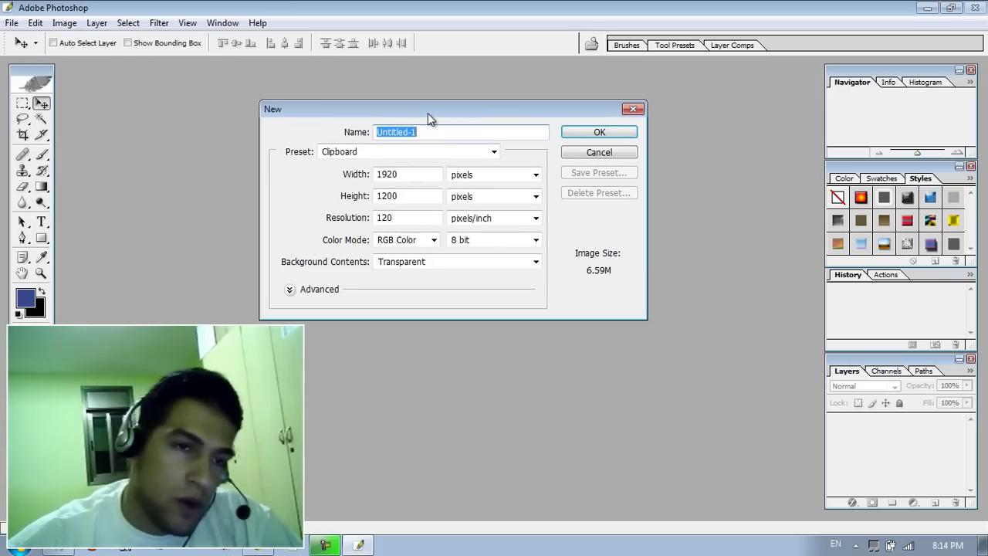
pyautogui.click(438, 154)
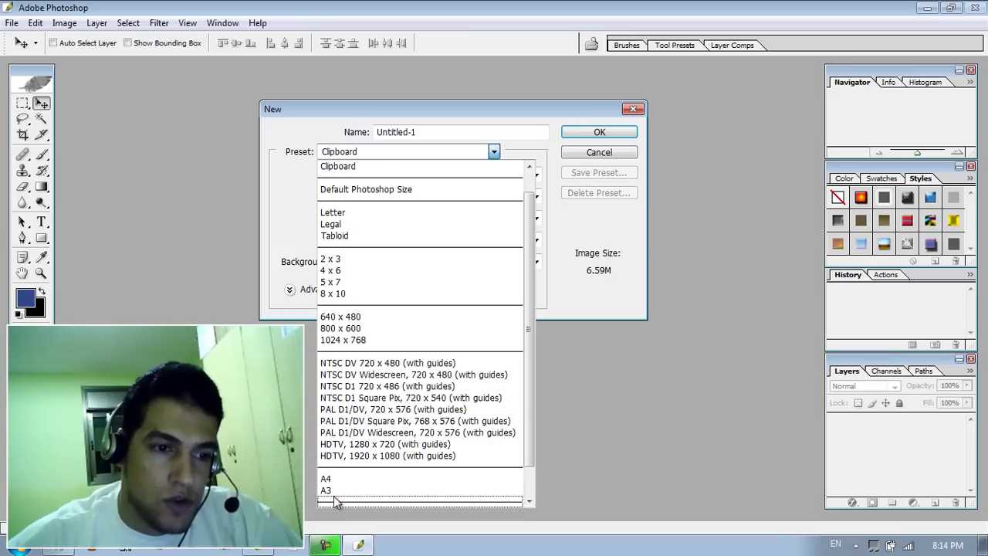
pyautogui.click(303, 158)
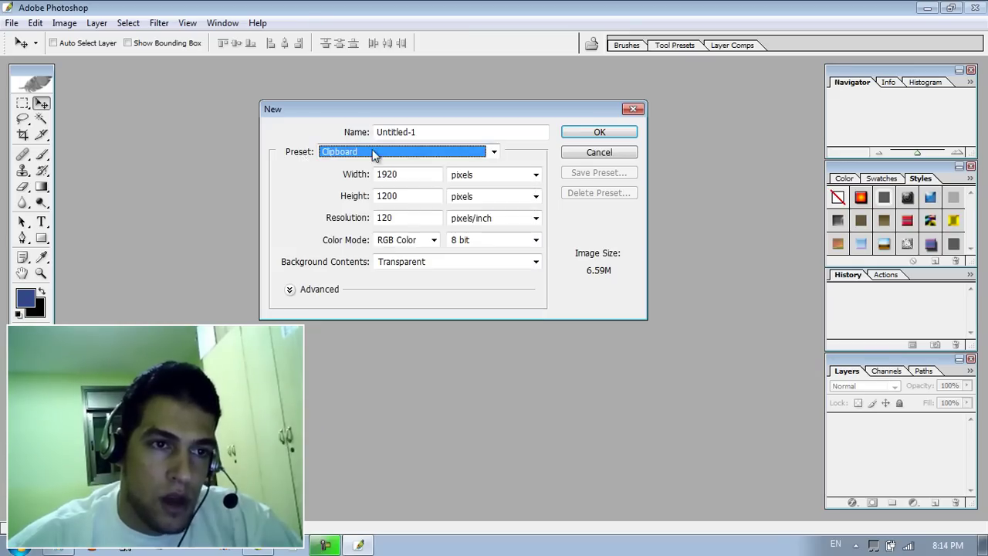
pyautogui.moveTo(417, 177); pyautogui.dragTo(359, 179)
pyautogui.moveTo(417, 200); pyautogui.dragTo(375, 199)
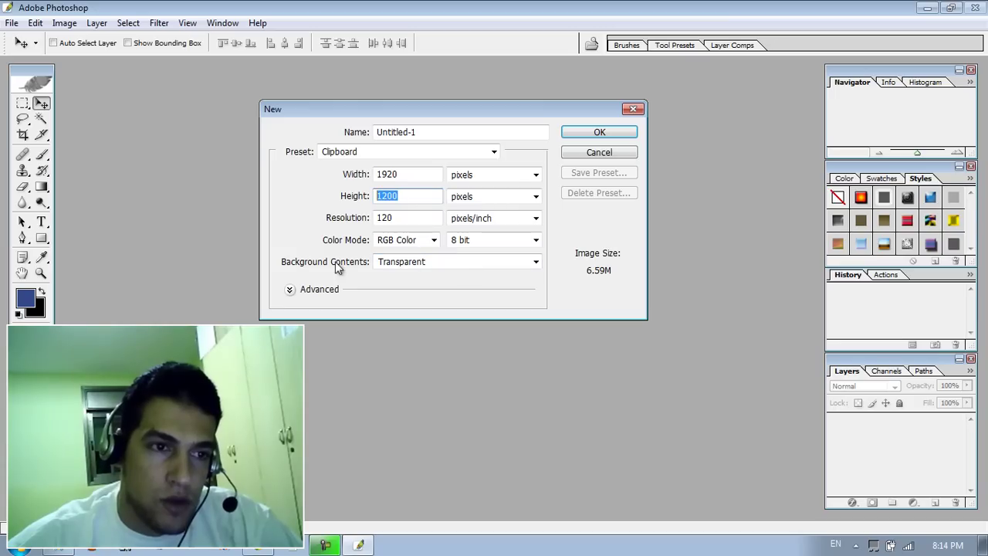
pyautogui.click(411, 262)
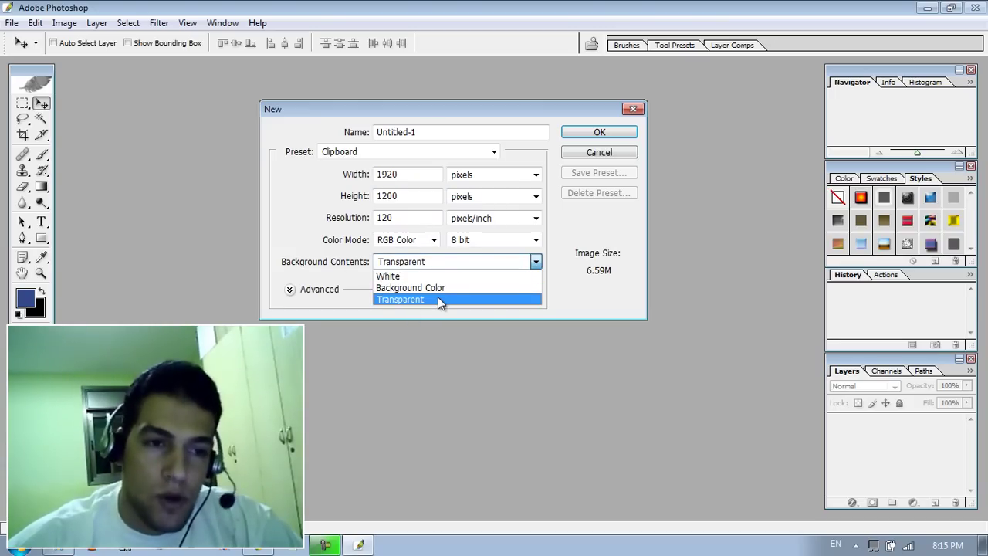
pyautogui.click(438, 298)
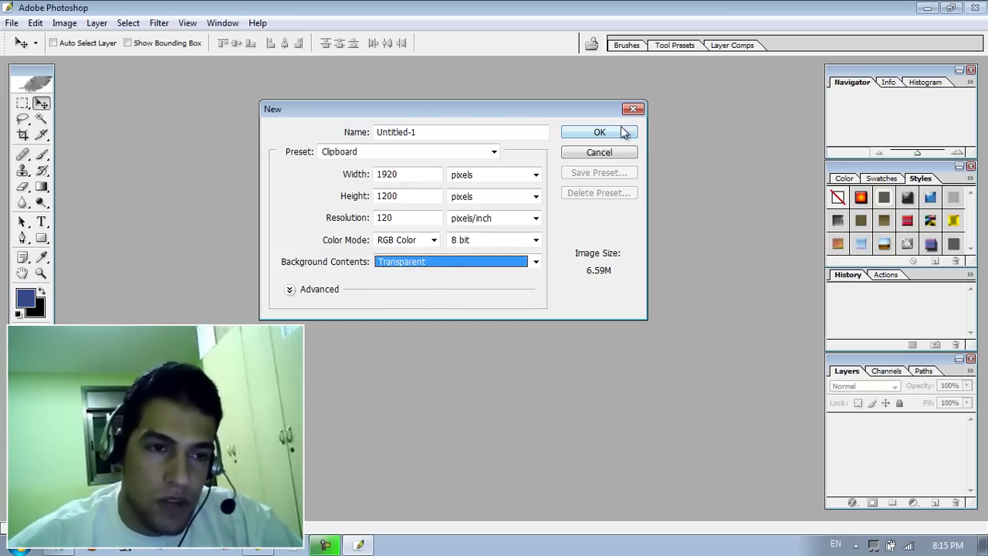
pyautogui.click(588, 134)
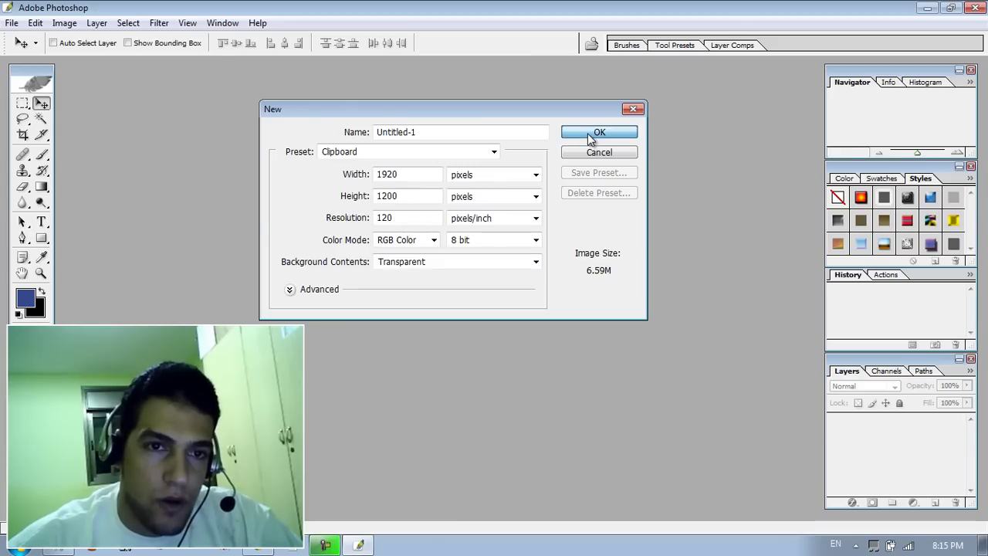
pyautogui.moveTo(245, 75); pyautogui.dragTo(356, 97)
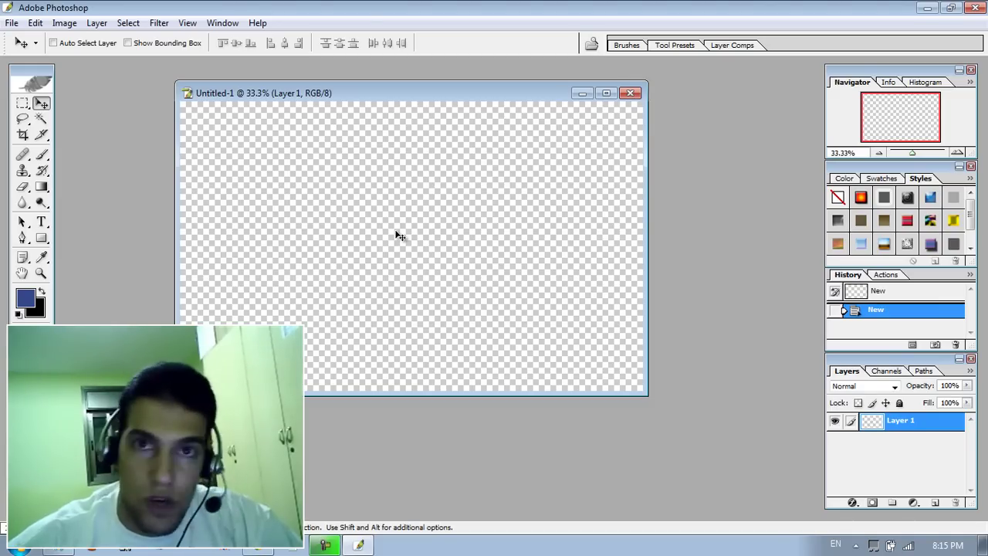
pyautogui.moveTo(323, 92); pyautogui.dragTo(298, 92)
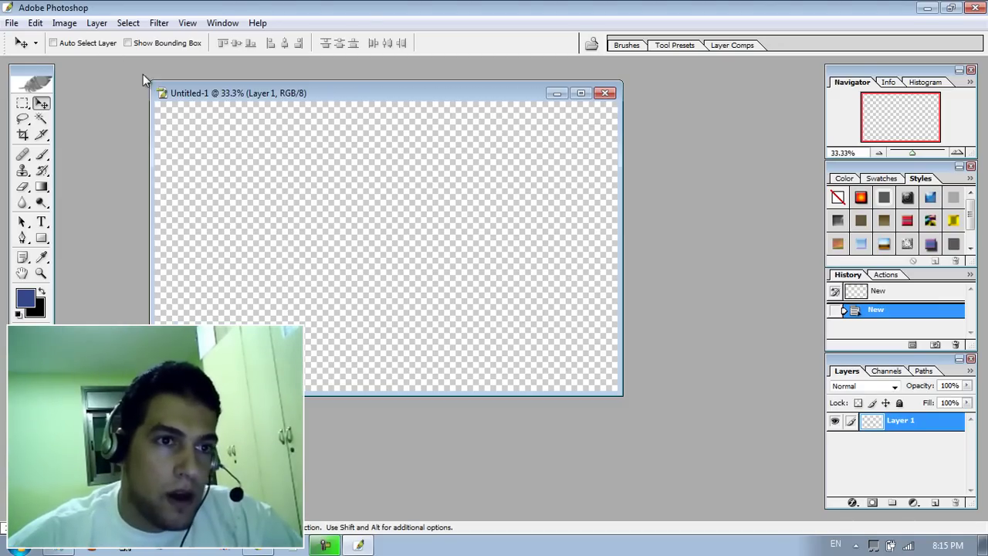
# Open CDT-walking.jpg and ice_mountains_canada-wide.jpg together and spread out the image windows.
pyautogui.click(12, 22)
pyautogui.click(38, 53)
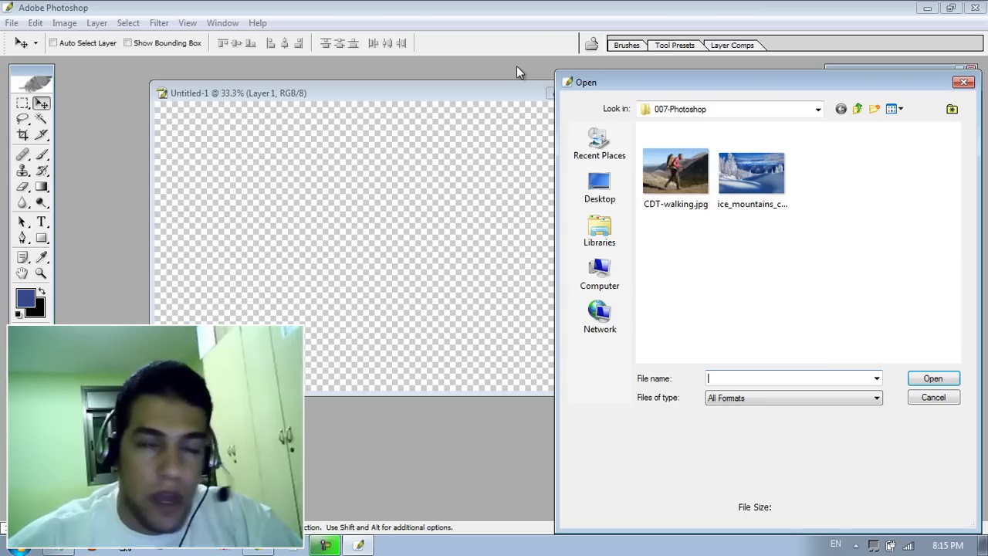
pyautogui.moveTo(844, 283); pyautogui.dragTo(626, 148)
pyautogui.click(935, 379)
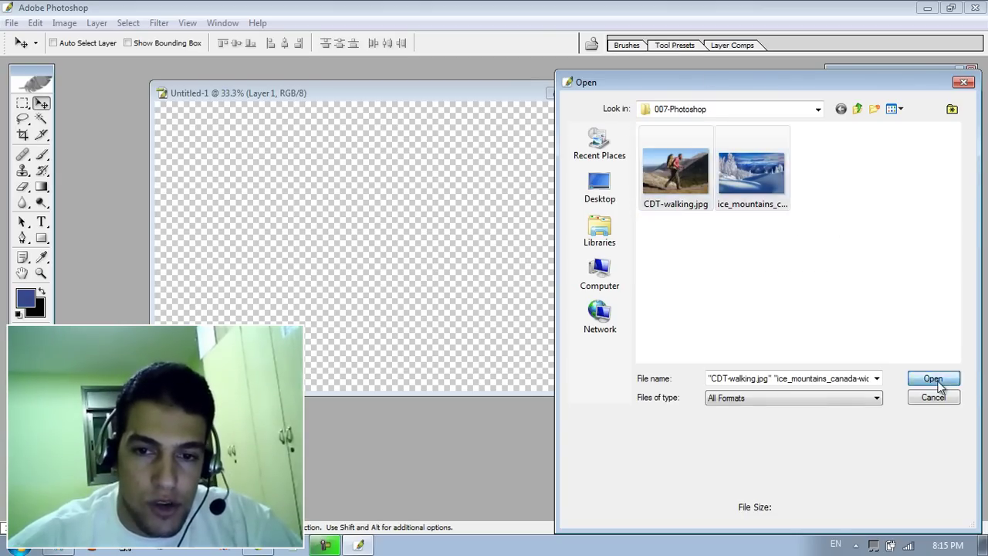
pyautogui.moveTo(270, 80); pyautogui.dragTo(358, 85)
pyautogui.moveTo(485, 89); pyautogui.dragTo(555, 83)
pyautogui.hotkey('ctrl', 'alt', 'n')
# Select the entire ice_mountains_canada-wide.jpg image and move it into the Untitled-1 document, filling the canvas.
pyautogui.click(752, 241)
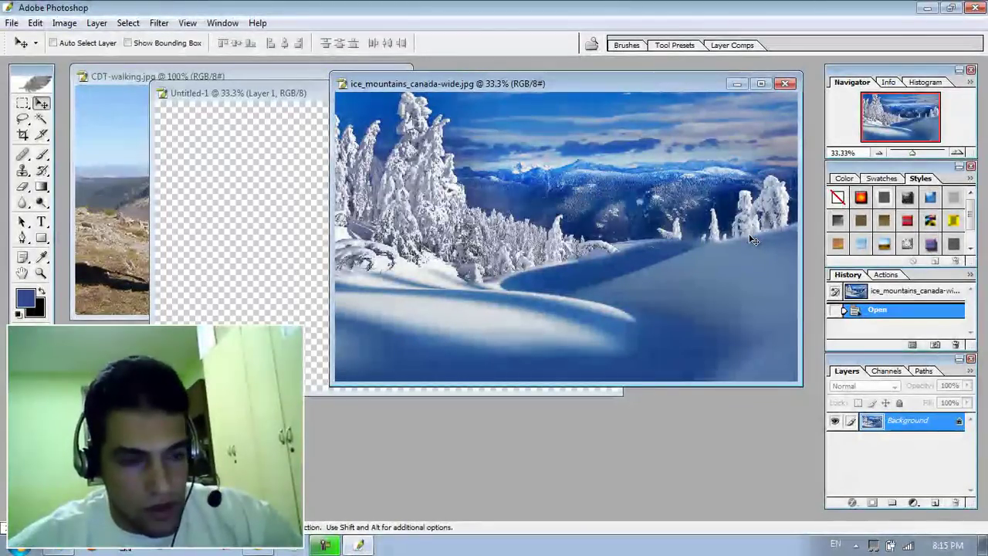
pyautogui.hotkey('ctrl', 'a')
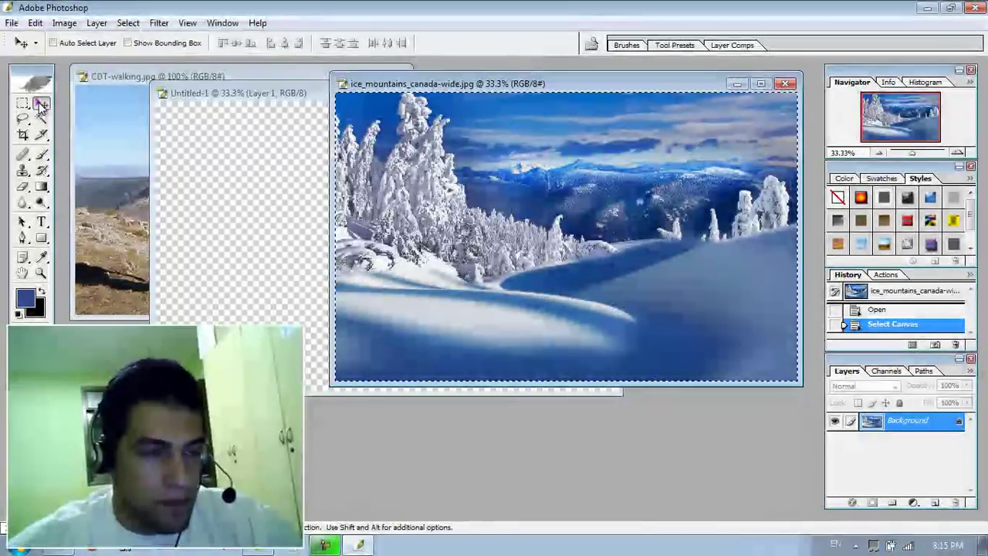
pyautogui.moveTo(492, 191); pyautogui.dragTo(345, 190)
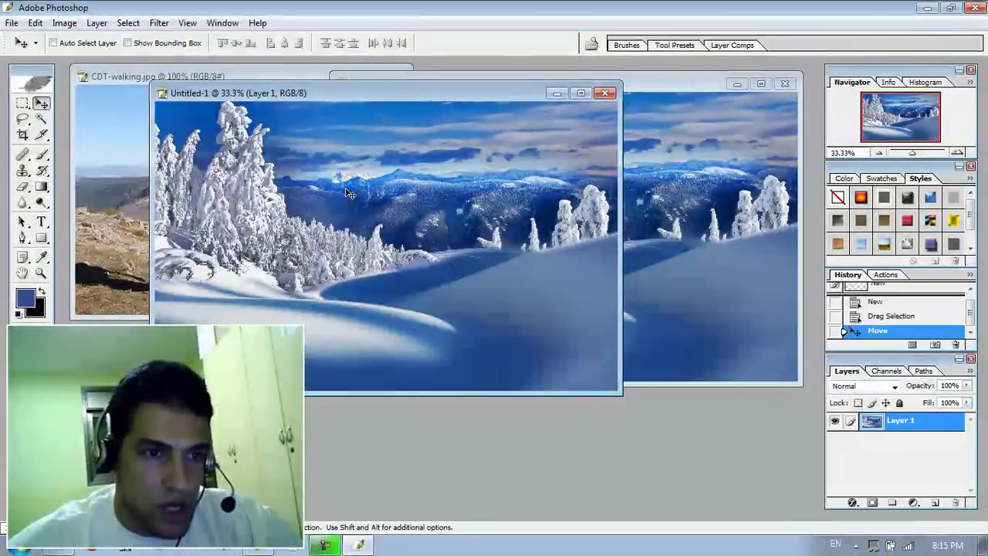
pyautogui.click(738, 235)
pyautogui.click(275, 240)
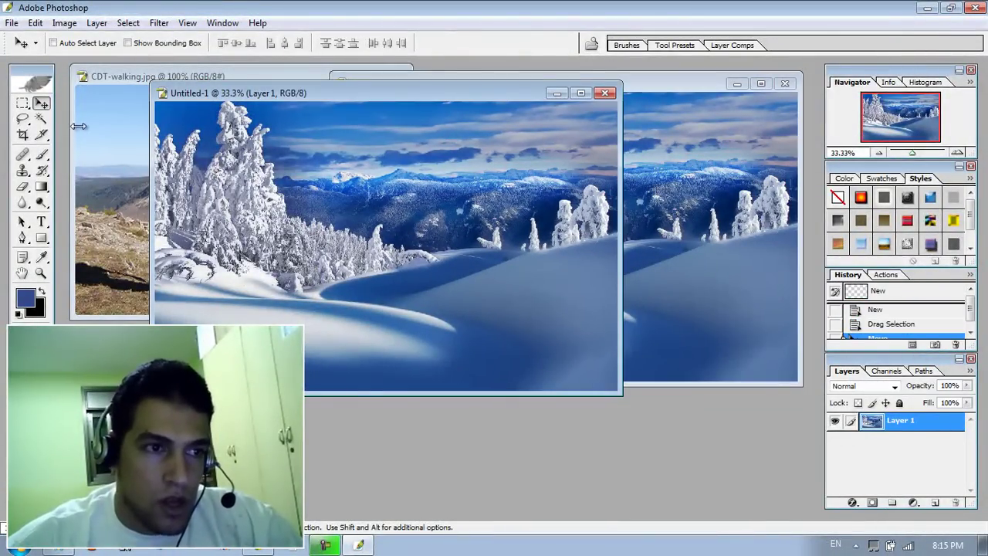
# Enlarge and reposition the CDT-walking.jpg window over Untitled-1, and try to move its locked background layer.
pyautogui.click(122, 180)
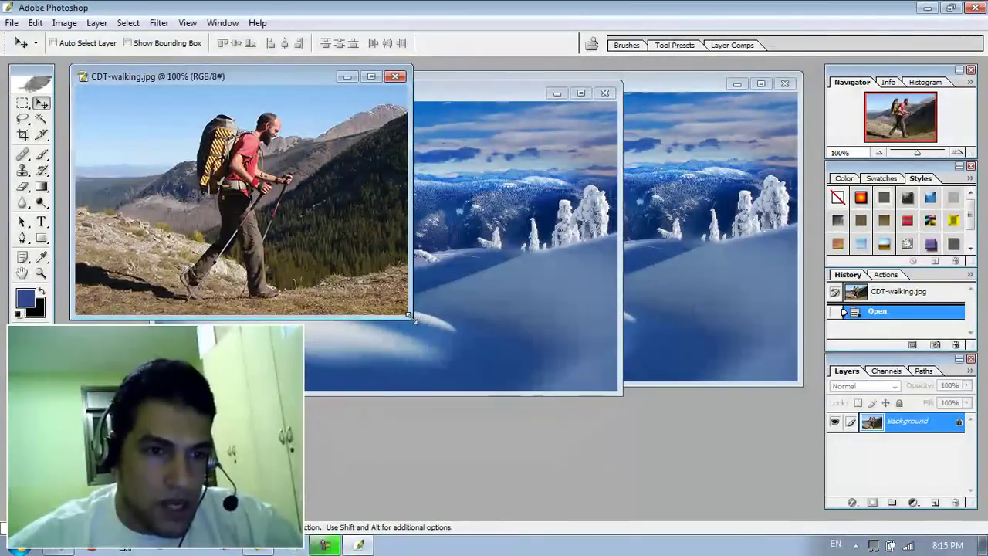
pyautogui.moveTo(411, 317); pyautogui.dragTo(618, 440)
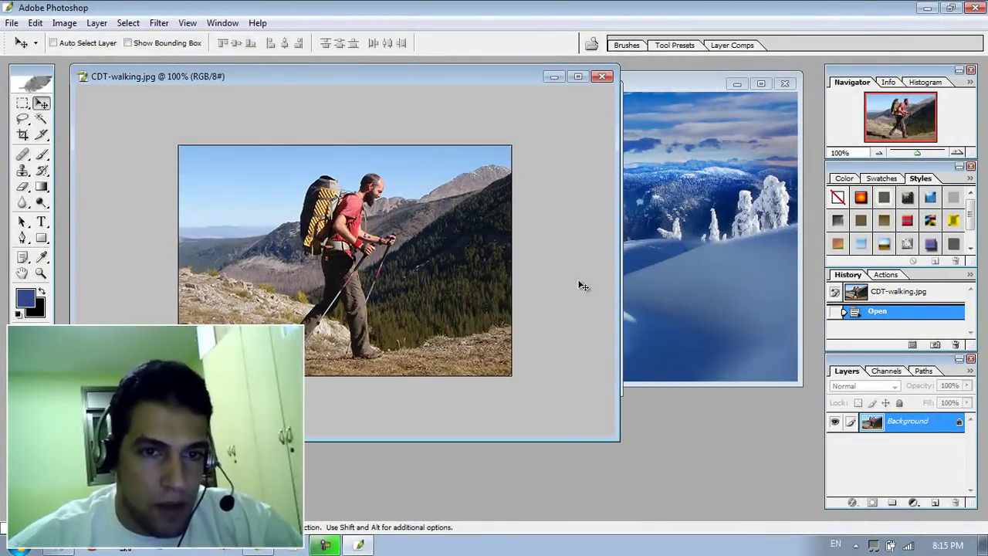
pyautogui.moveTo(511, 66); pyautogui.dragTo(463, 325)
pyautogui.click(420, 257)
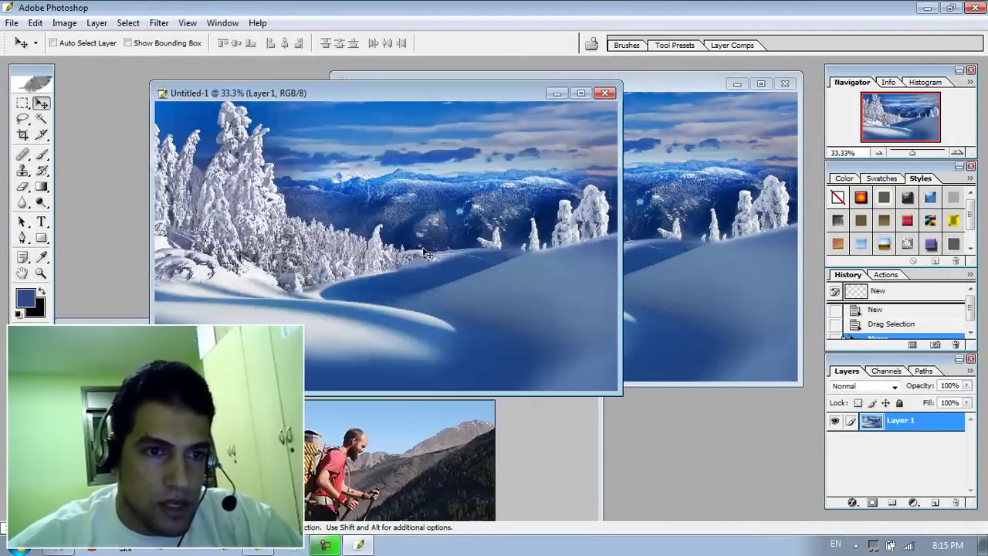
pyautogui.click(409, 463)
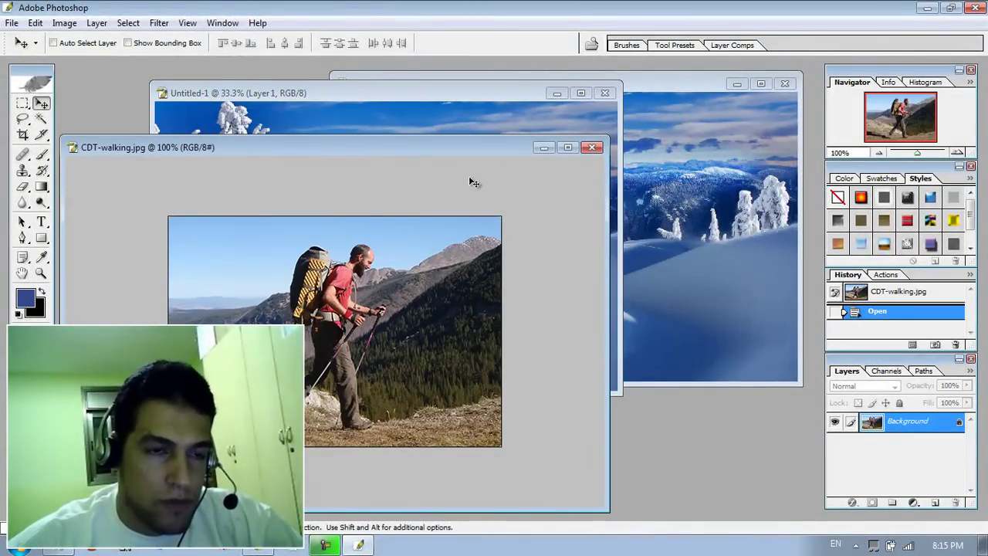
pyautogui.click(379, 137)
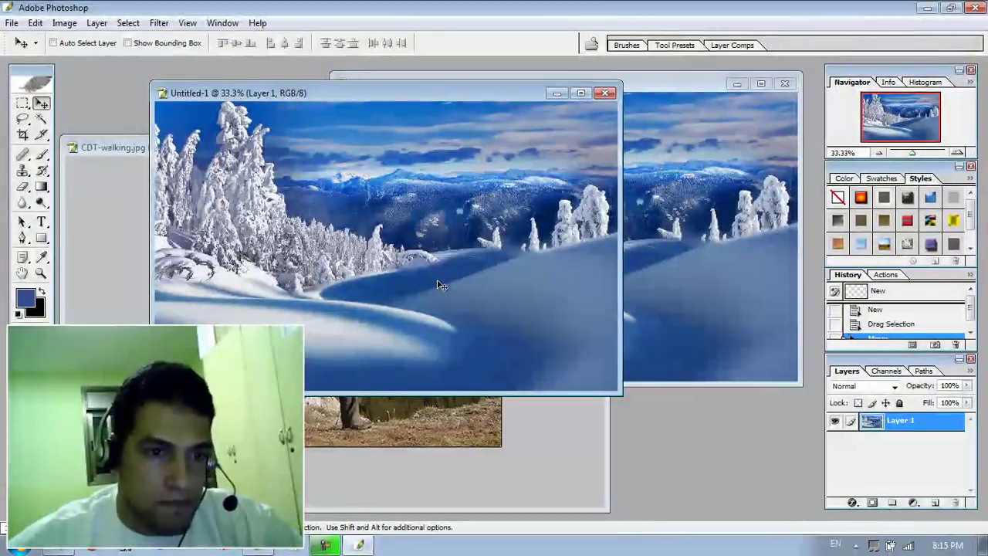
pyautogui.click(430, 440)
pyautogui.moveTo(371, 151); pyautogui.dragTo(468, 109)
pyautogui.moveTo(434, 240); pyautogui.dragTo(376, 234)
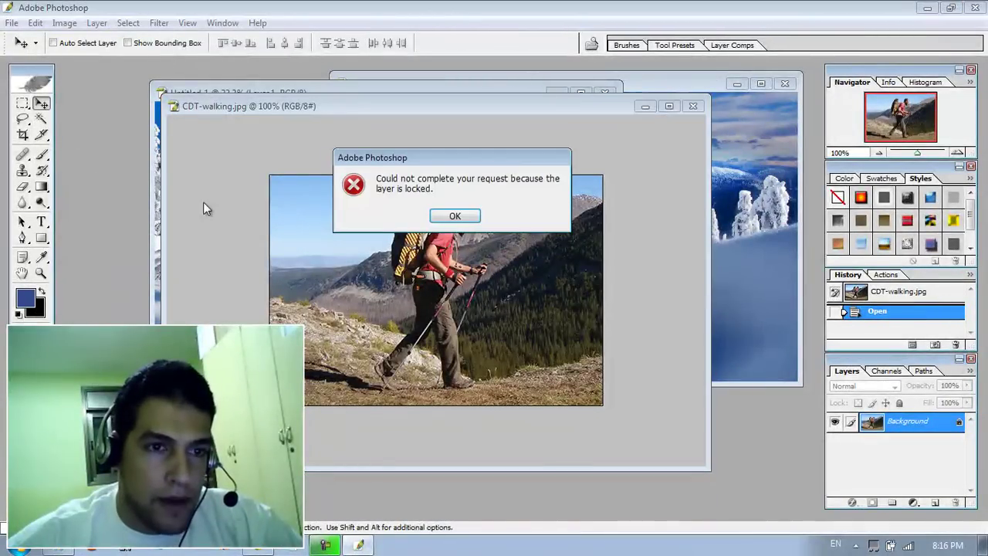
pyautogui.click(455, 216)
# Try to lasso a loose outline around the hiker and move the cutout into the Untitled-1 document.
pyautogui.click(25, 120)
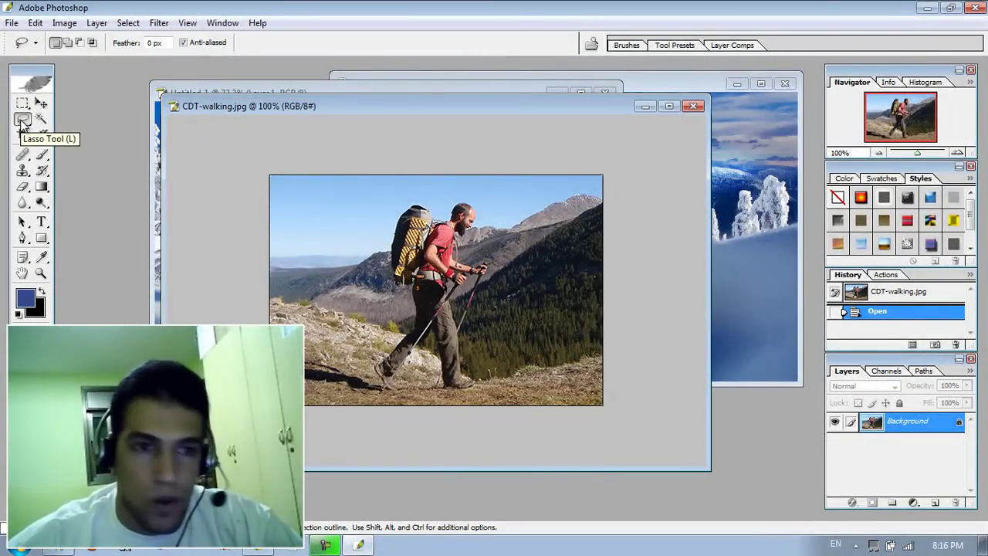
pyautogui.moveTo(469, 357)
pyautogui.mouseDown()
pyautogui.moveTo(468, 305)
pyautogui.moveTo(496, 210)
pyautogui.mouseUp()
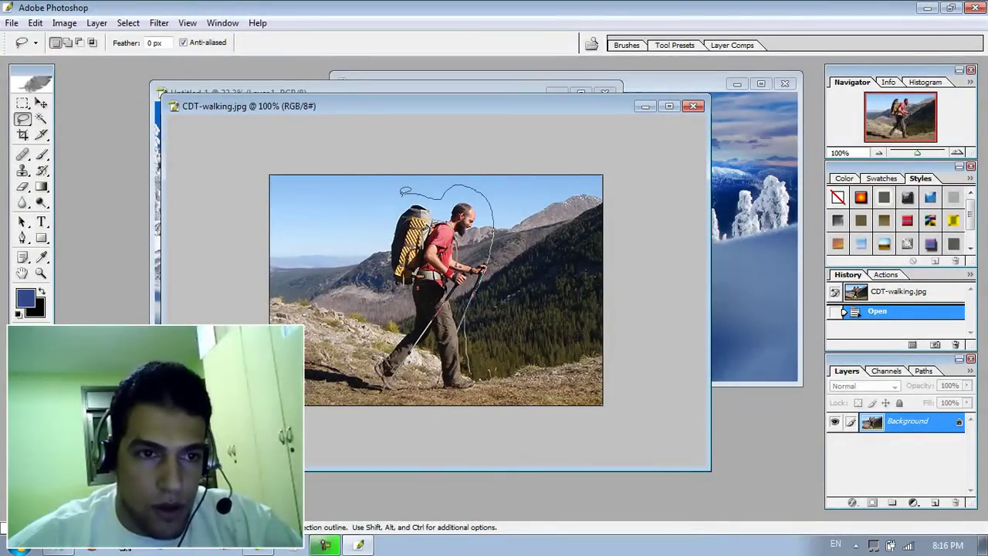
pyautogui.moveTo(380, 278); pyautogui.dragTo(391, 335)
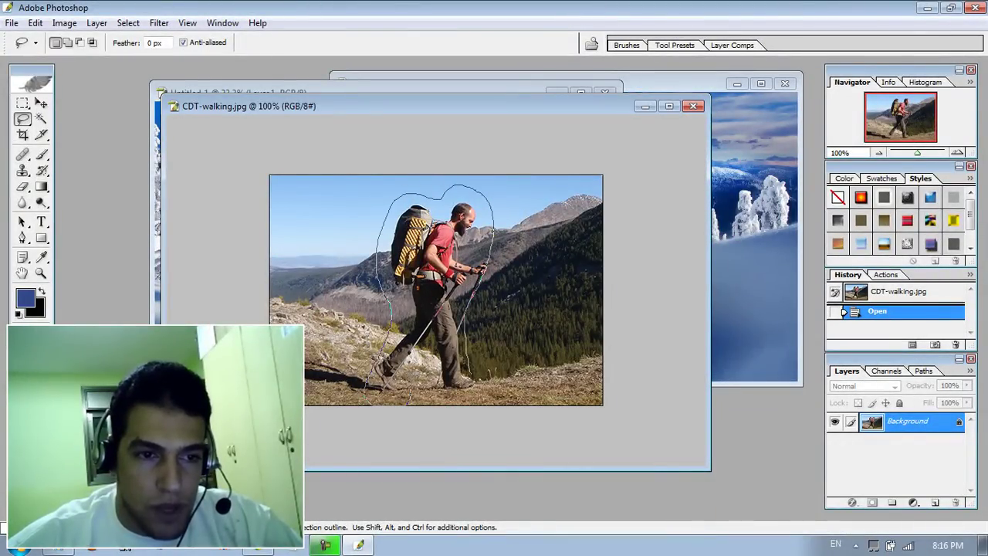
pyautogui.moveTo(481, 399); pyautogui.dragTo(485, 393)
pyautogui.moveTo(204, 106); pyautogui.dragTo(417, 98)
pyautogui.click(41, 102)
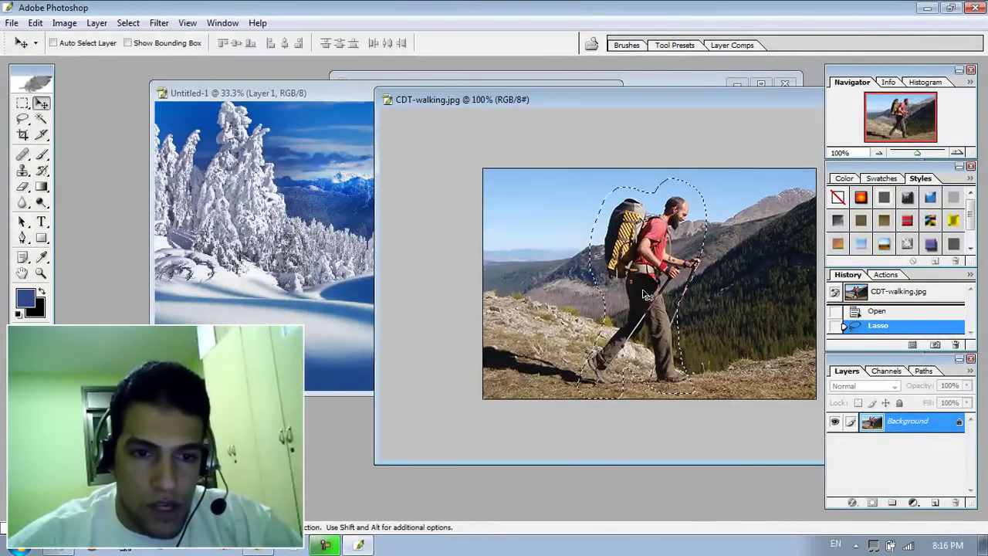
pyautogui.moveTo(652, 278); pyautogui.dragTo(370, 283)
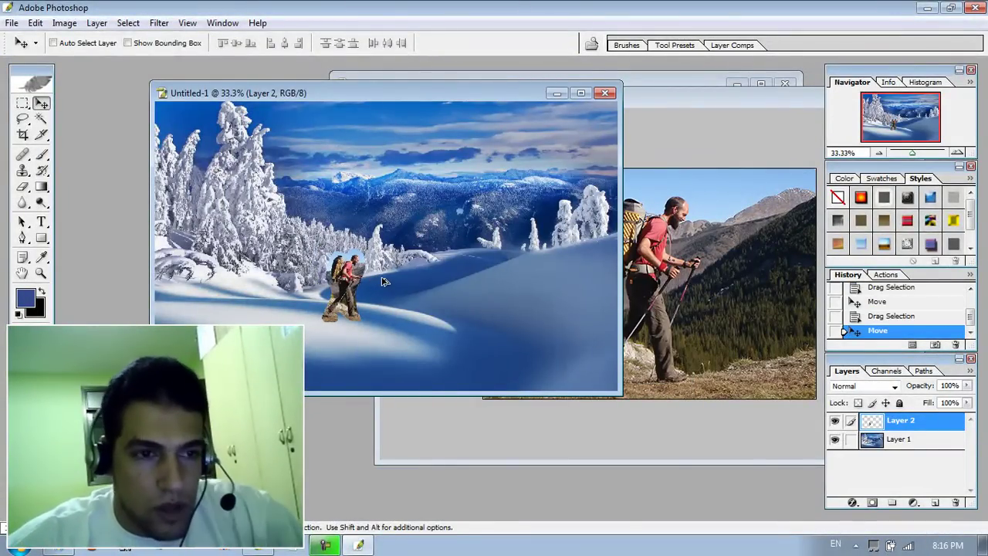
pyautogui.hotkey('ctrl', 'z')
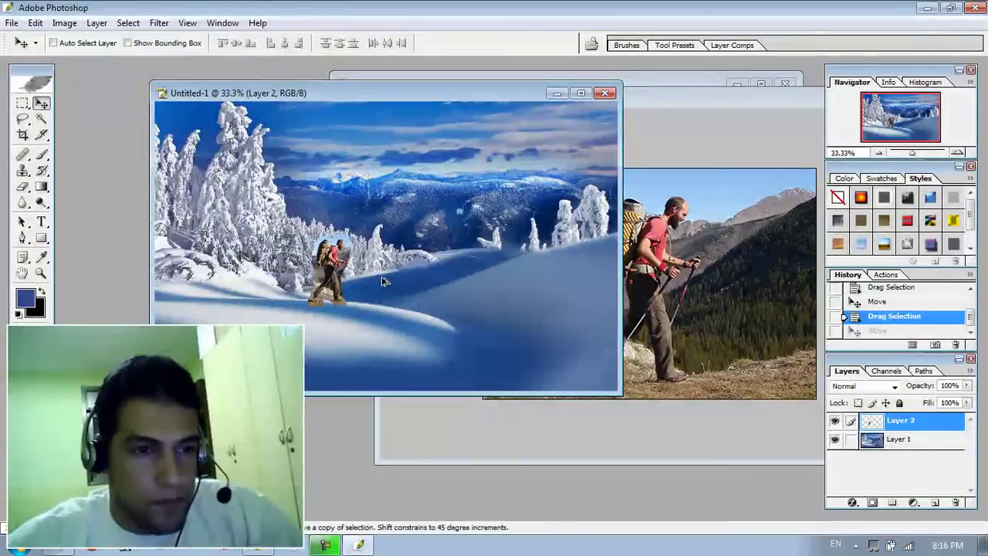
pyautogui.hotkey('ctrl', 'alt', 'z')
# Move the whole CDT-walking.jpg photo onto the snowy landscape in Untitled-1.
pyautogui.hotkey('ctrl', 'Tab')
pyautogui.moveTo(543, 242); pyautogui.dragTo(339, 305)
# Scale the hiker photo on Layer 2 to about 279% width and 285% height, reposition it over the landscape, and apply the transformation.
pyautogui.click(36, 23)
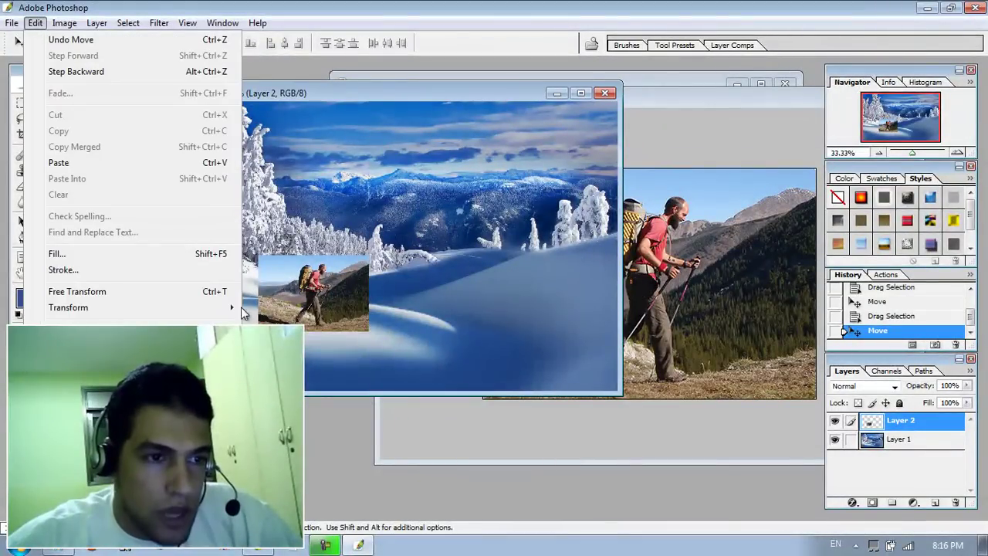
pyautogui.press('Escape')
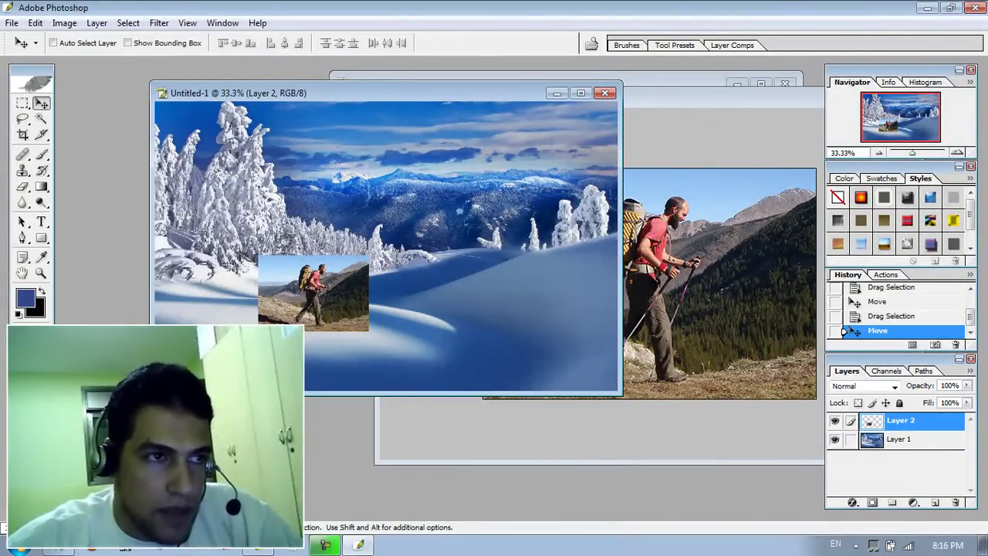
pyautogui.click(36, 22)
pyautogui.moveTo(154, 308)
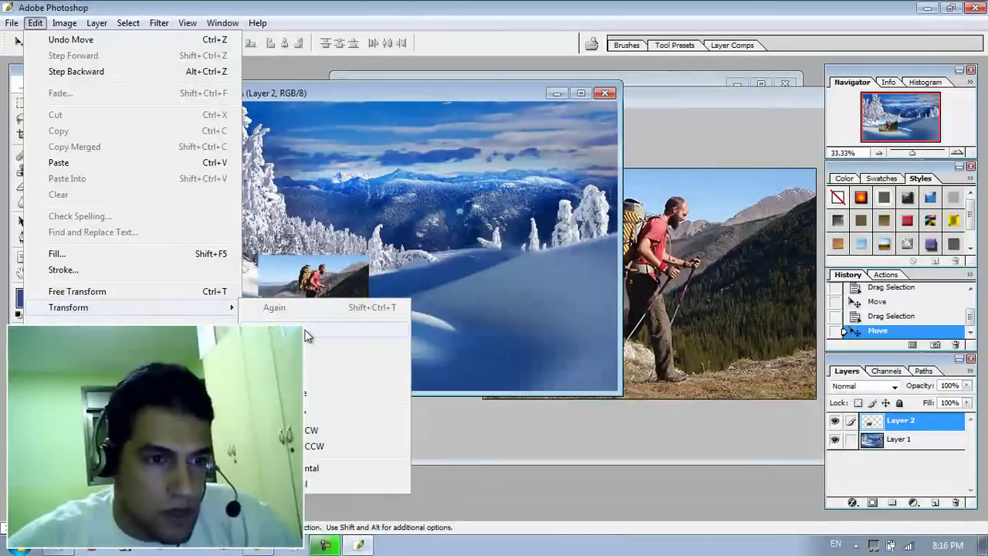
pyautogui.click(305, 330)
pyautogui.moveTo(375, 254); pyautogui.dragTo(568, 113)
pyautogui.moveTo(504, 170); pyautogui.dragTo(452, 183)
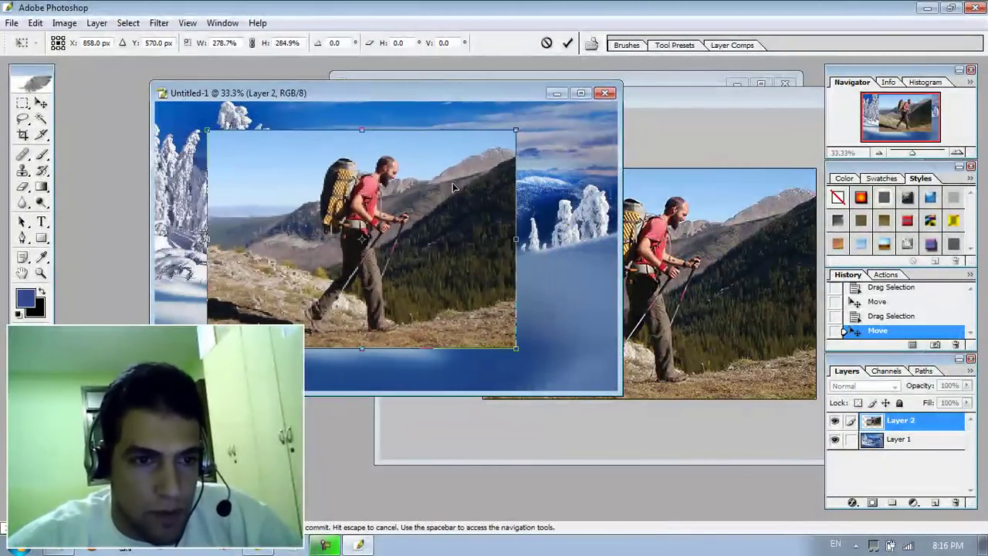
pyautogui.click(38, 103)
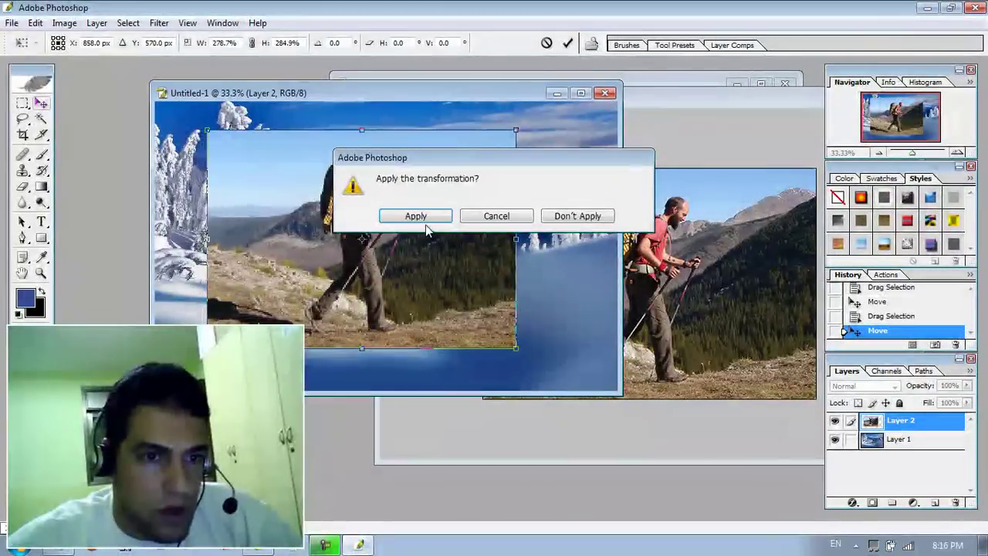
pyautogui.click(425, 219)
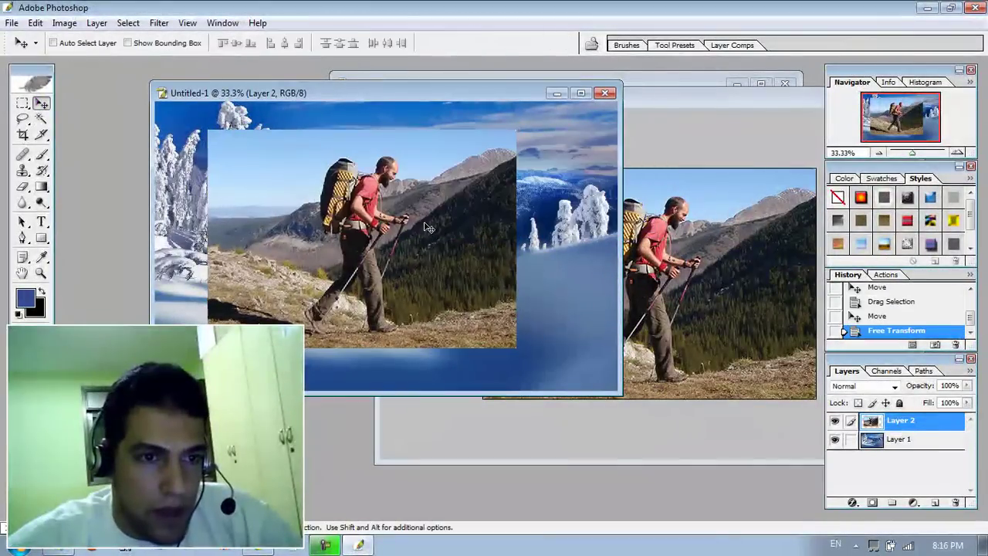
# Lower the opacity of Layer 2 to 81% and shift the hiker photo slightly downward.
pyautogui.click(966, 386)
pyautogui.moveTo(963, 402)
pyautogui.mouseDown()
pyautogui.moveTo(916, 403)
pyautogui.moveTo(970, 401)
pyautogui.moveTo(955, 399)
pyautogui.mouseUp()
pyautogui.moveTo(411, 291)
pyautogui.mouseDown()
pyautogui.moveTo(423, 297)
pyautogui.moveTo(412, 302)
pyautogui.mouseUp()
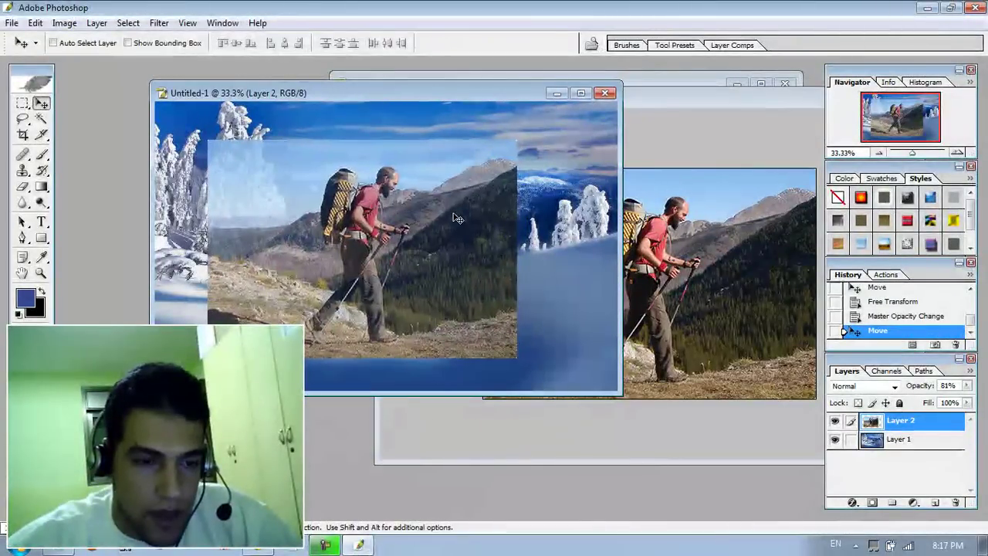
# Hide the snowy landscape on Layer 1 and move the hiker photo on Layer 2 slightly up and to the right.
pyautogui.click(876, 450)
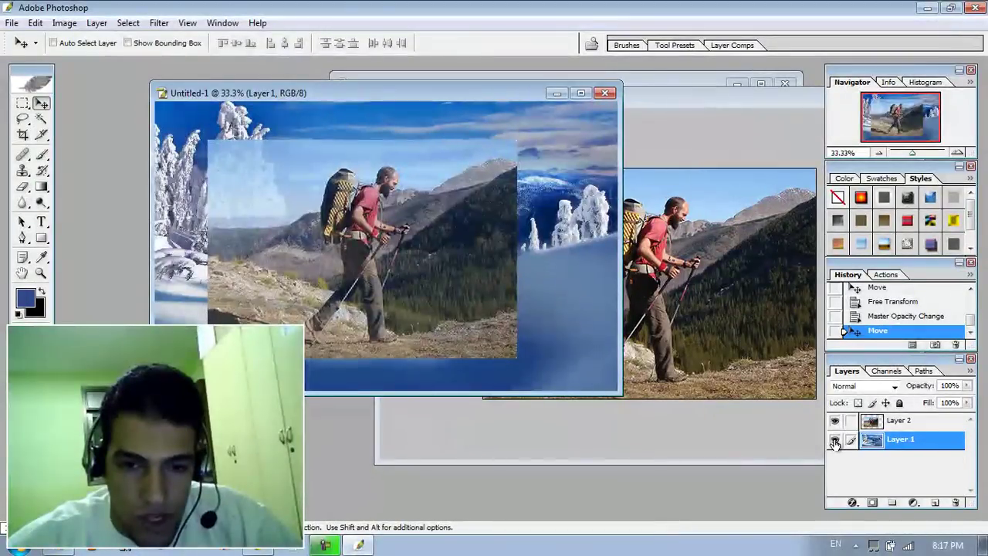
pyautogui.click(835, 440)
pyautogui.moveTo(417, 254); pyautogui.dragTo(430, 238)
pyautogui.rightClick(431, 237)
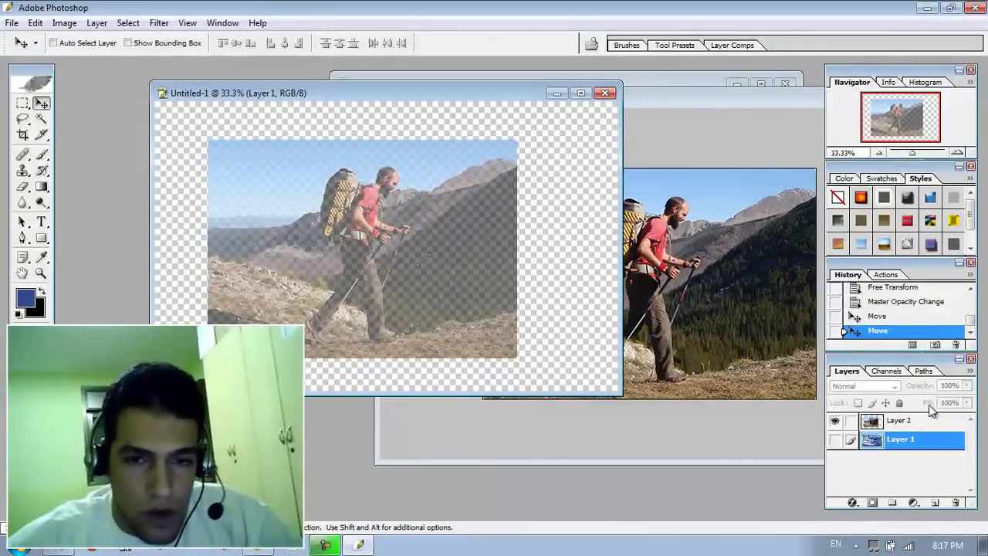
pyautogui.moveTo(902, 429); pyautogui.dragTo(376, 296)
pyautogui.moveTo(347, 218); pyautogui.dragTo(412, 275)
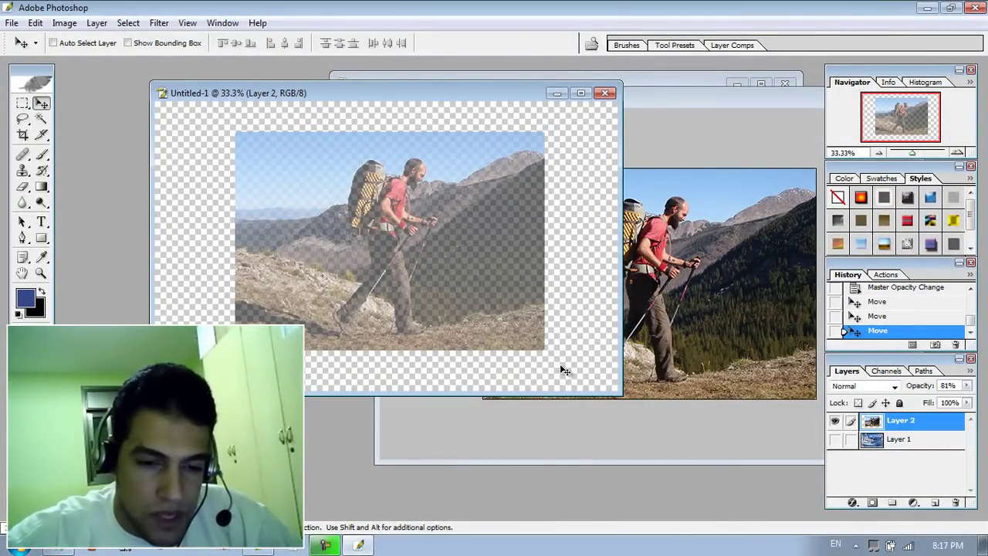
# Enlarge the Untitled-1 window and cut the background around the hiker's head, beard and upper backpack with a freehand Lasso selection.
pyautogui.hotkey('ctrl', '+')
pyautogui.hotkey('ctrl', '+')
pyautogui.hotkey('ctrl', '+')
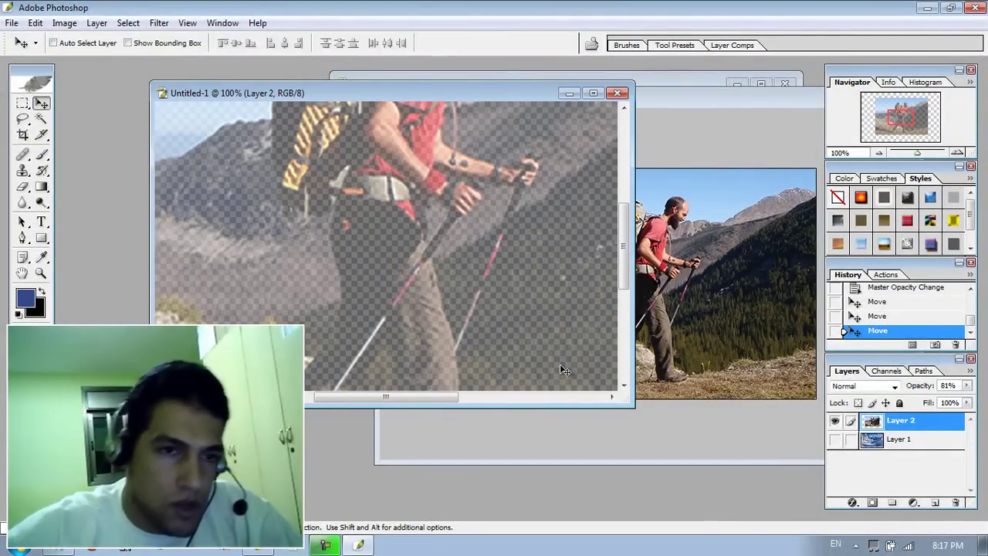
pyautogui.scroll(2, 560, 364)
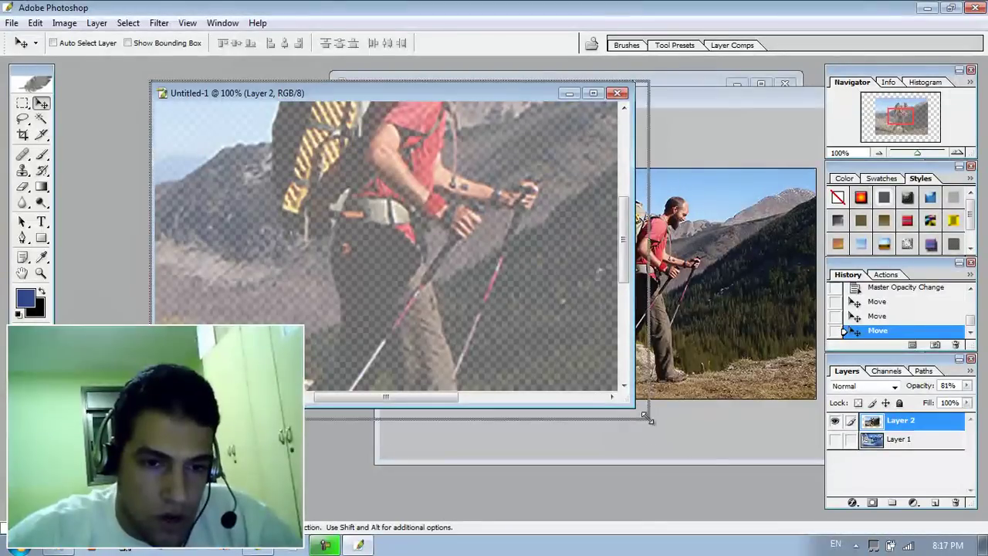
pyautogui.moveTo(637, 410); pyautogui.dragTo(750, 491)
pyautogui.scroll(4, 483, 344)
pyautogui.scroll(3, 481, 345)
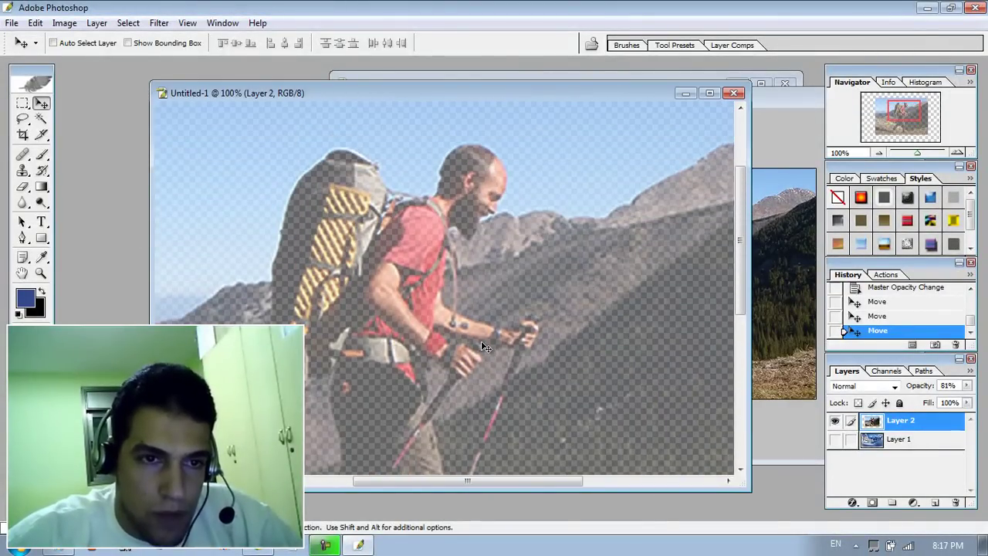
pyautogui.hotkey('ctrl', '+')
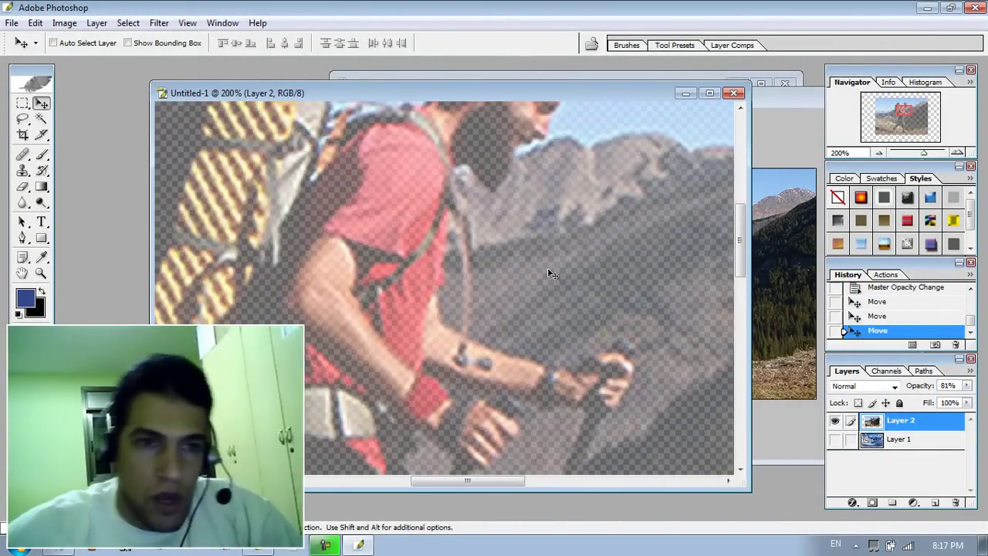
pyautogui.scroll(5, 548, 270)
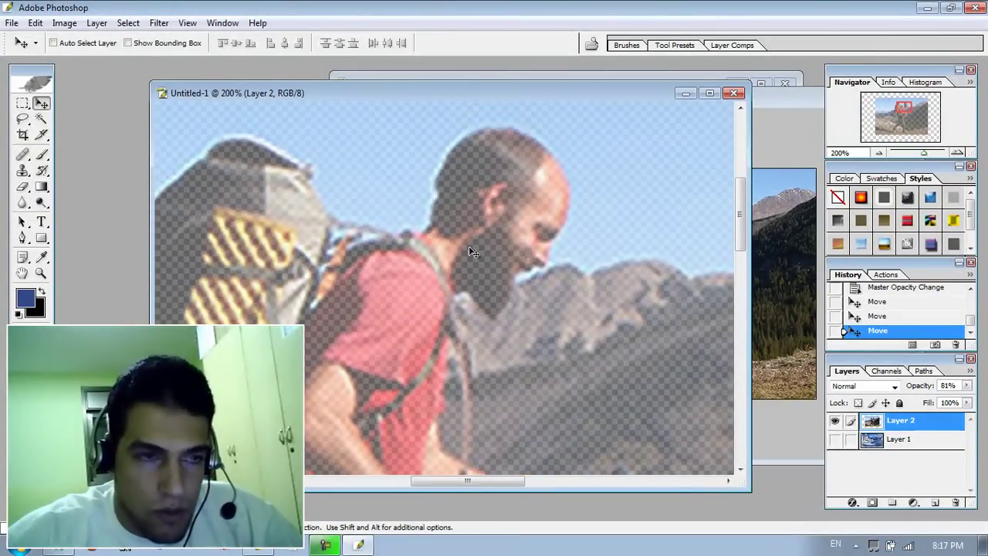
pyautogui.press('l')
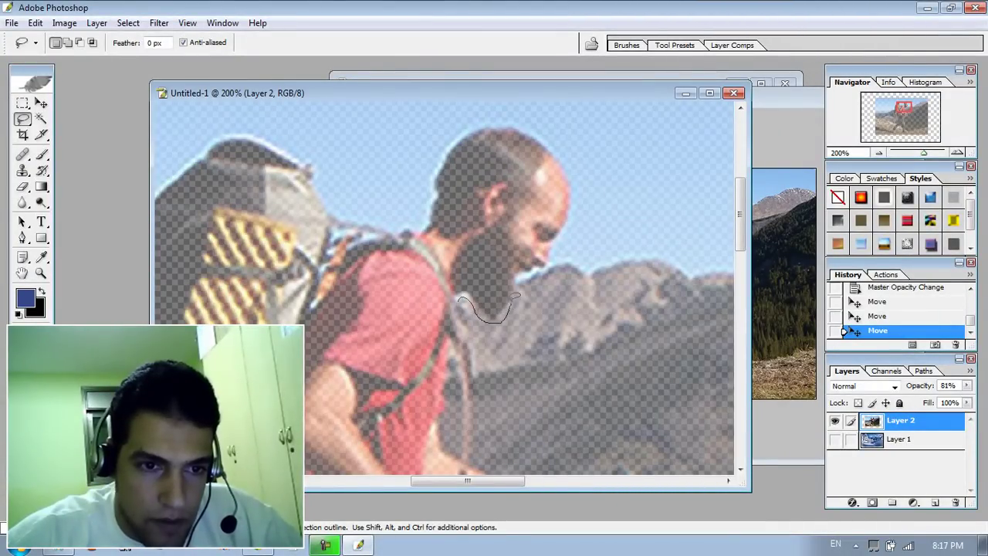
pyautogui.moveTo(546, 263)
pyautogui.mouseDown()
pyautogui.moveTo(576, 189)
pyautogui.moveTo(563, 154)
pyautogui.moveTo(530, 125)
pyautogui.moveTo(462, 131)
pyautogui.mouseUp()
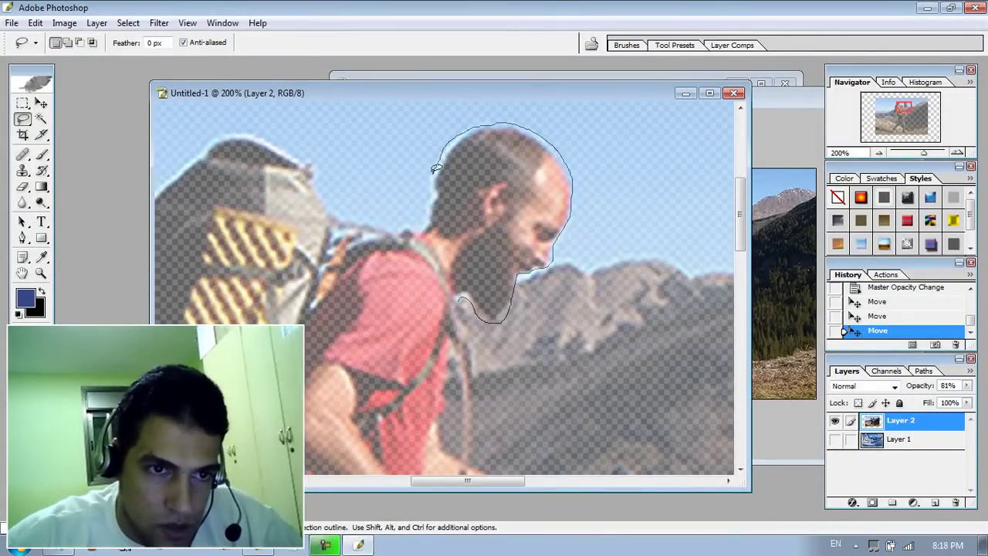
pyautogui.moveTo(429, 213)
pyautogui.mouseDown()
pyautogui.moveTo(419, 227)
pyautogui.moveTo(360, 216)
pyautogui.mouseUp()
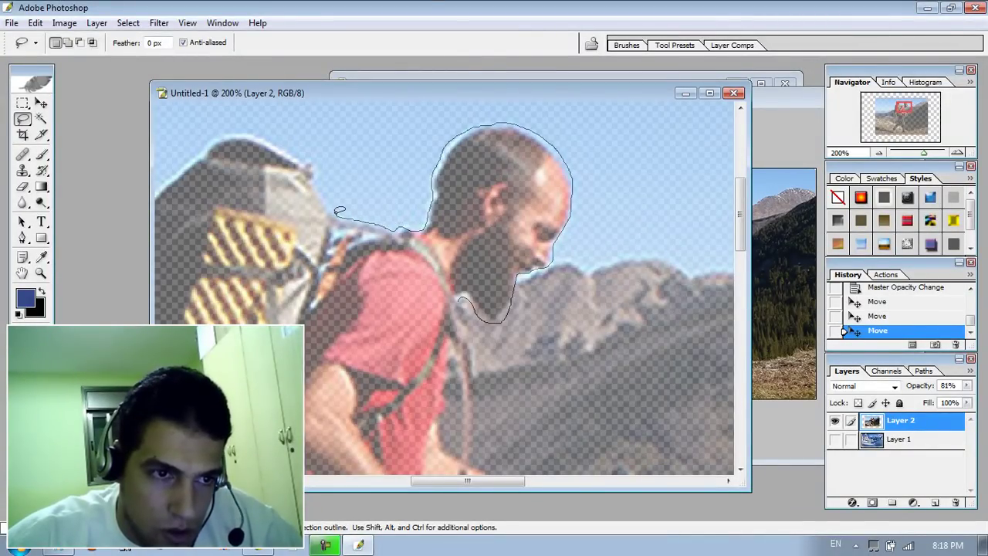
pyautogui.moveTo(318, 184)
pyautogui.mouseDown()
pyautogui.moveTo(316, 159)
pyautogui.moveTo(263, 129)
pyautogui.moveTo(234, 126)
pyautogui.moveTo(307, 92)
pyautogui.mouseUp()
pyautogui.moveTo(572, 80)
pyautogui.mouseDown()
pyautogui.moveTo(701, 202)
pyautogui.moveTo(649, 376)
pyautogui.moveTo(522, 371)
pyautogui.moveTo(463, 306)
pyautogui.mouseUp()
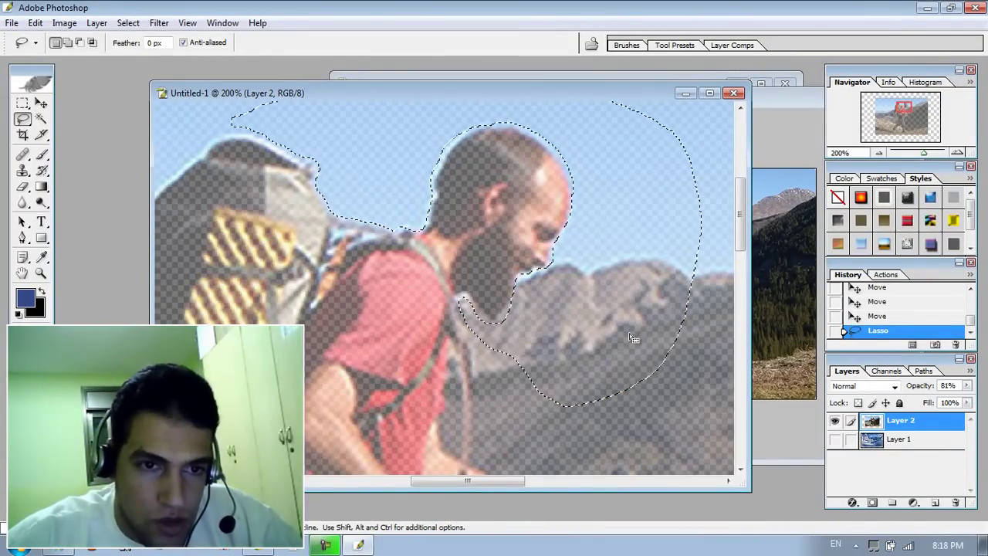
pyautogui.scroll(1, 633, 350)
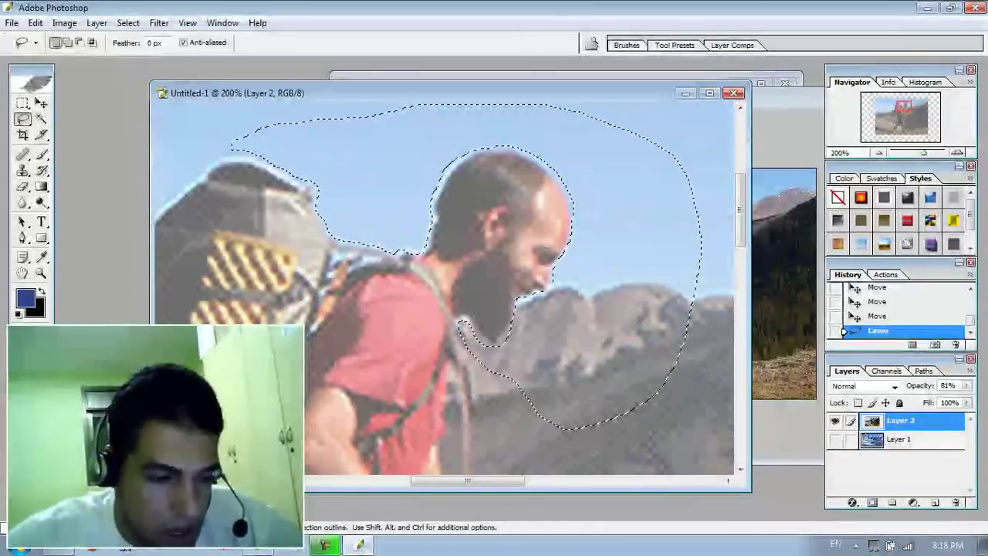
pyautogui.hotkey('ctrl', 'x')
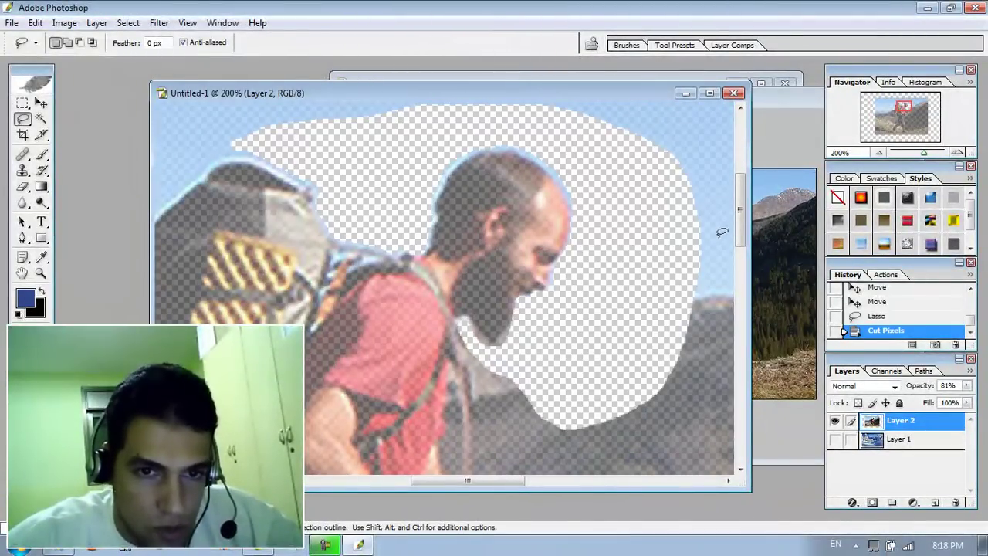
# Cut the narrow background sliver between the hiker's chest and the hanging strap with the Polygonal Lasso.
pyautogui.moveTo(741, 226); pyautogui.dragTo(743, 255)
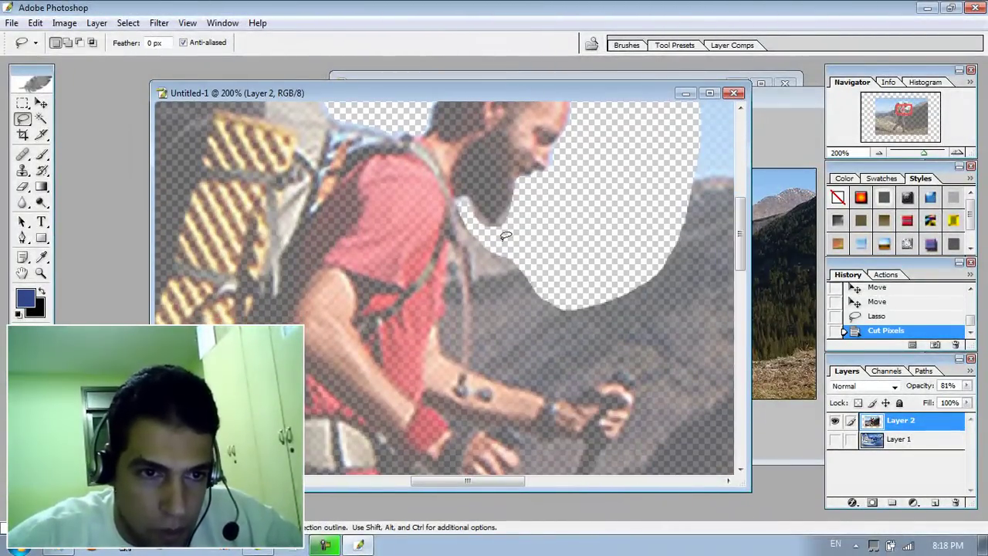
pyautogui.moveTo(463, 205)
pyautogui.mouseDown()
pyautogui.moveTo(484, 279)
pyautogui.moveTo(457, 237)
pyautogui.moveTo(469, 272)
pyautogui.mouseUp()
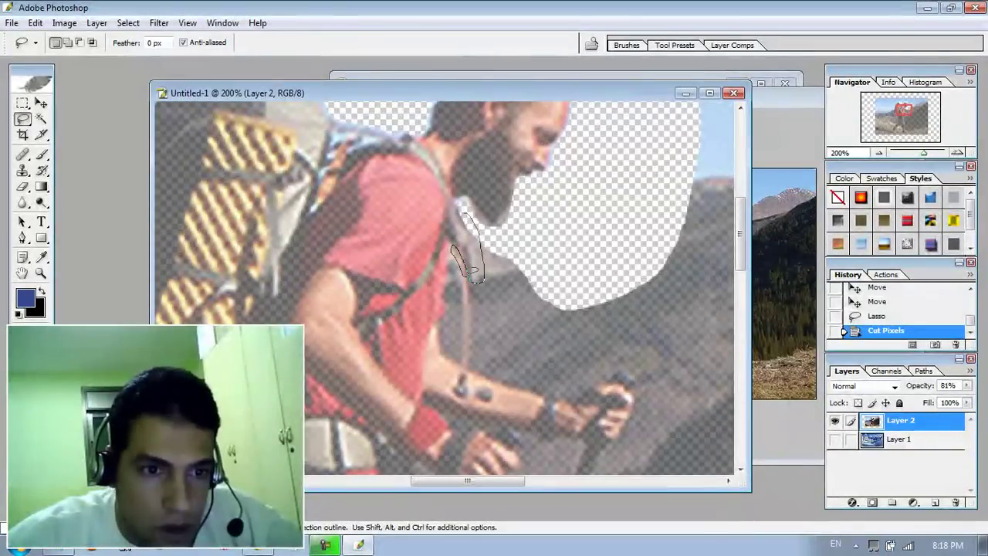
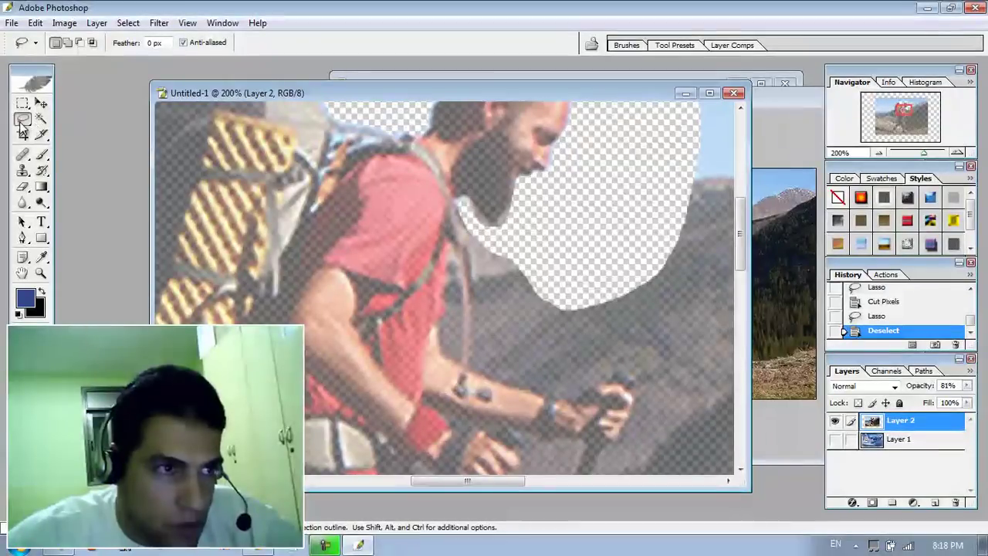
pyautogui.moveTo(23, 121)
pyautogui.mouseDown()
pyautogui.moveTo(54, 139)
pyautogui.moveTo(94, 137)
pyautogui.mouseUp()
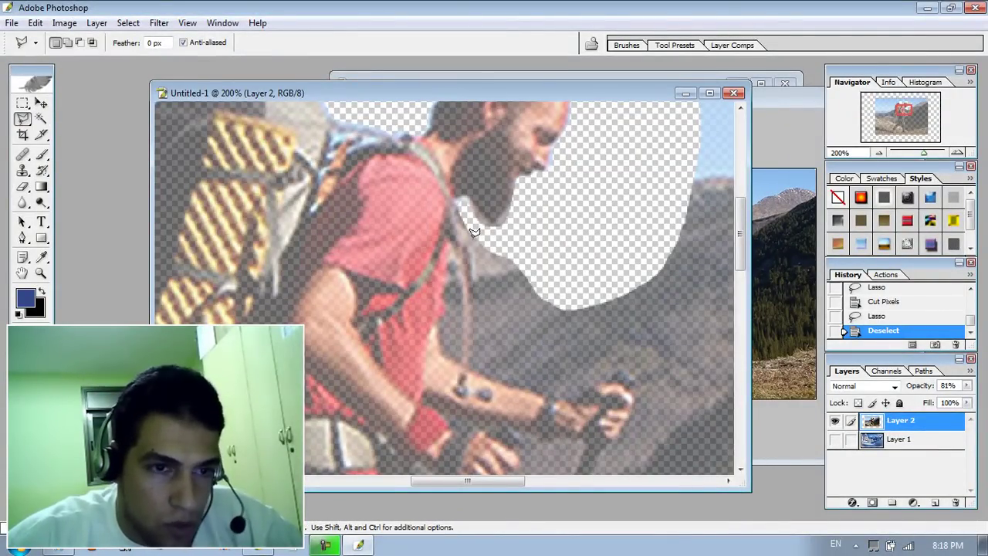
pyautogui.click(448, 251)
pyautogui.doubleClick(460, 357)
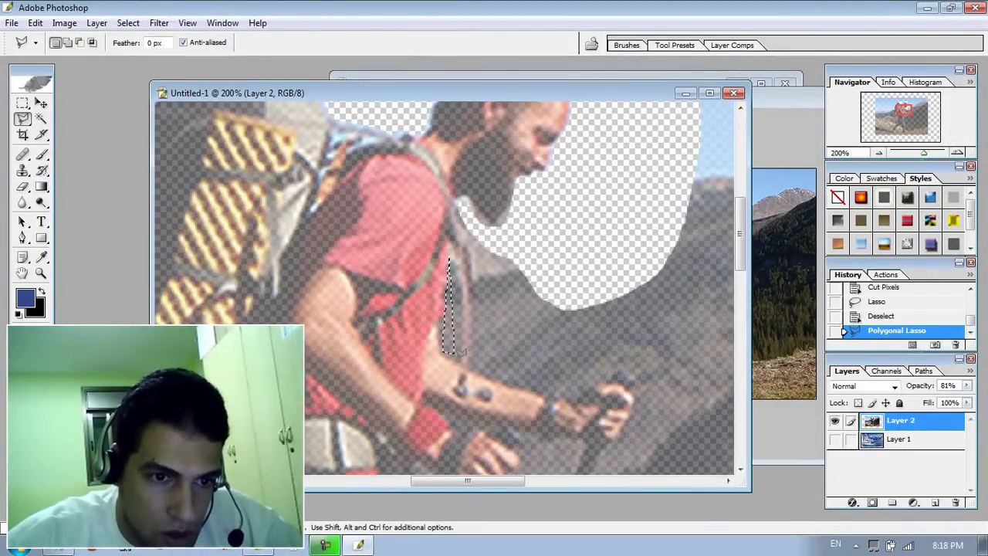
pyautogui.click(458, 357)
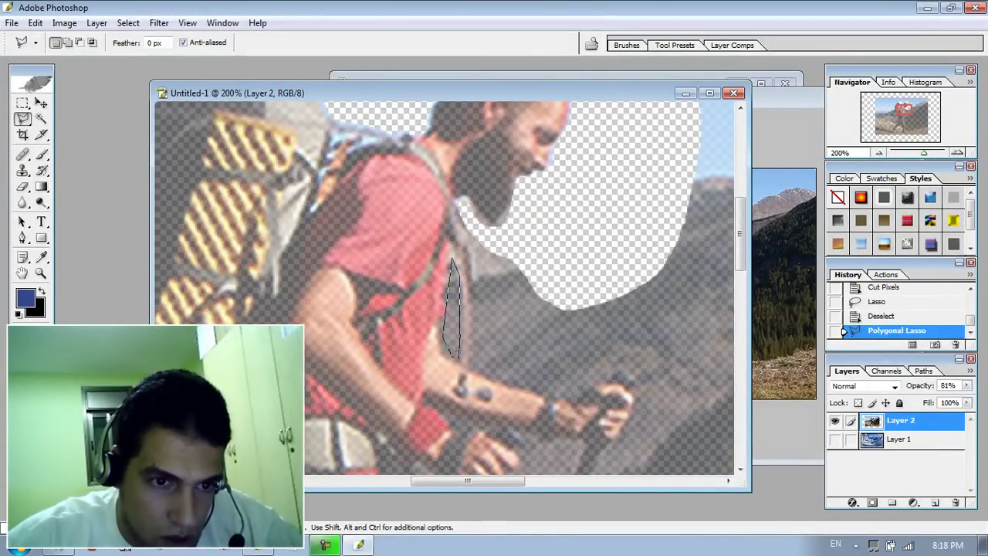
pyautogui.click(458, 355)
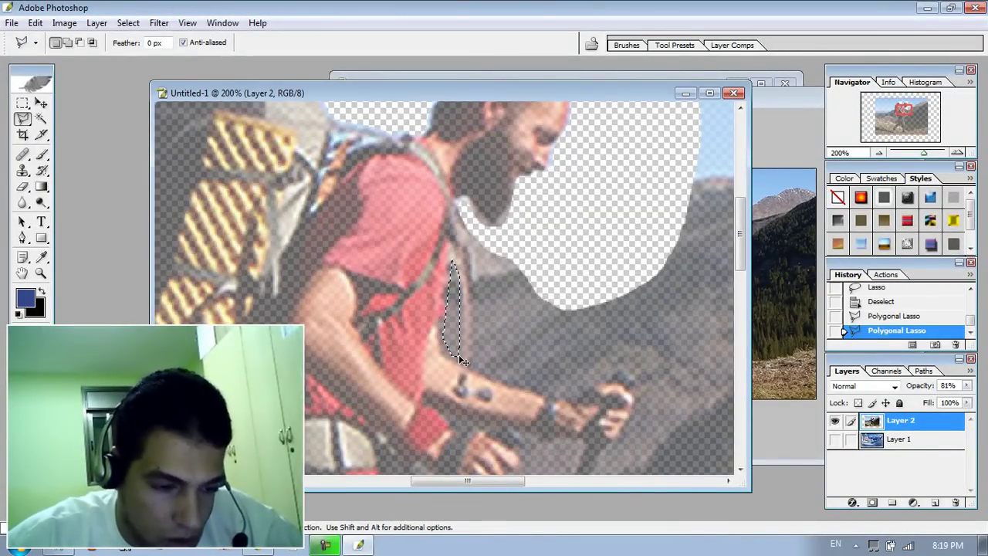
pyautogui.hotkey('ctrl', 'x')
# Cut the background patch between the hanging strap, the beard and the outstretched forearm with the Polygonal Lasso.
pyautogui.click(471, 284)
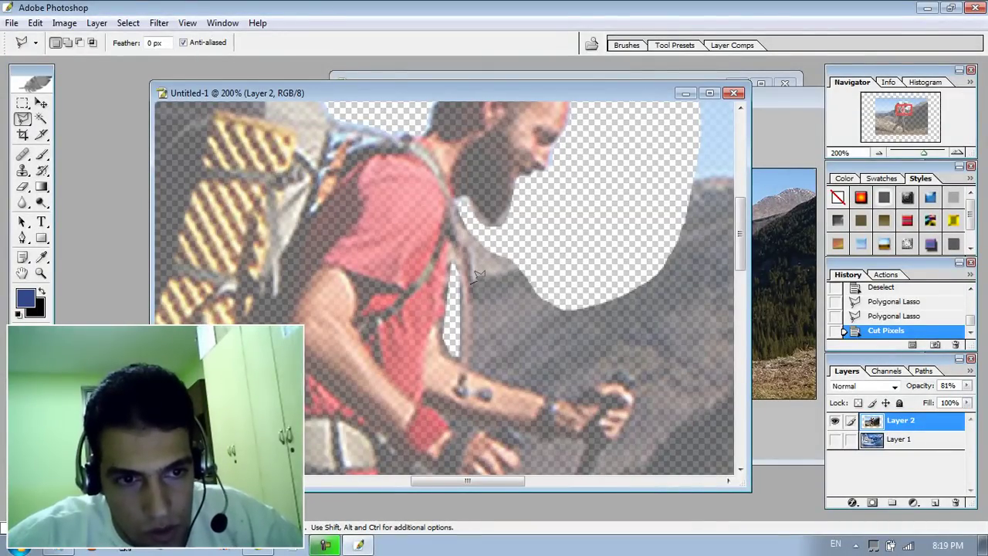
pyautogui.click(456, 210)
pyautogui.click(533, 240)
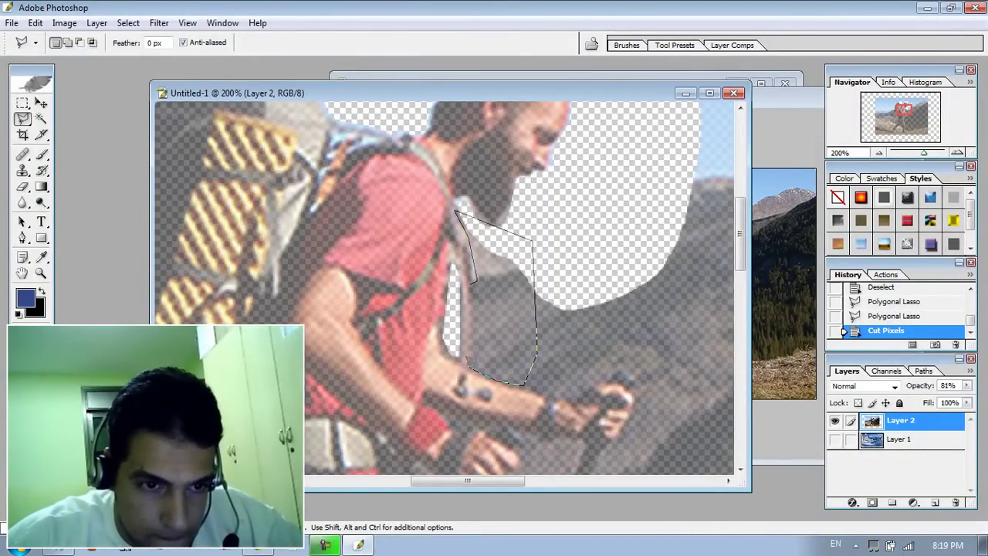
pyautogui.click(471, 284)
pyautogui.hotkey('ctrl', 'x')
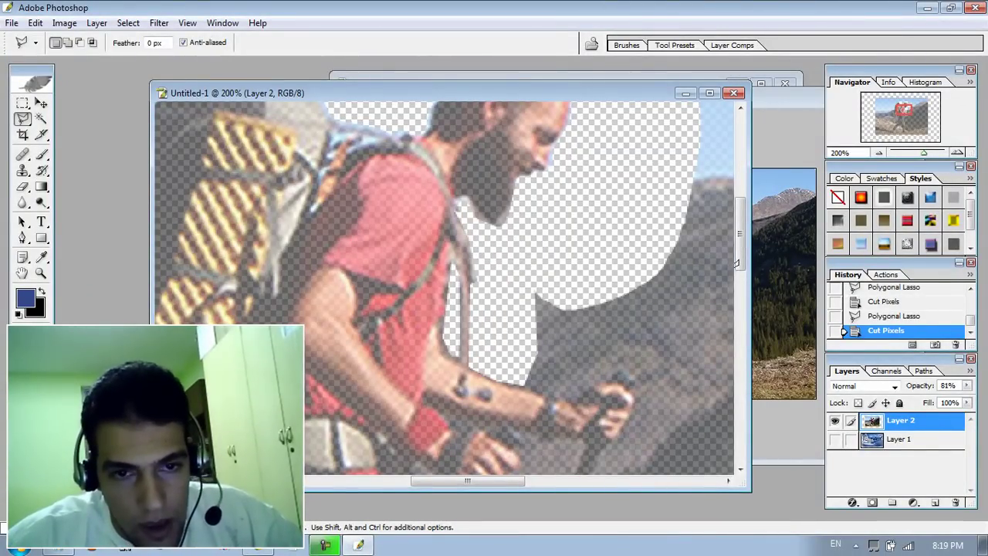
pyautogui.click(731, 264)
pyautogui.doubleClick(588, 261)
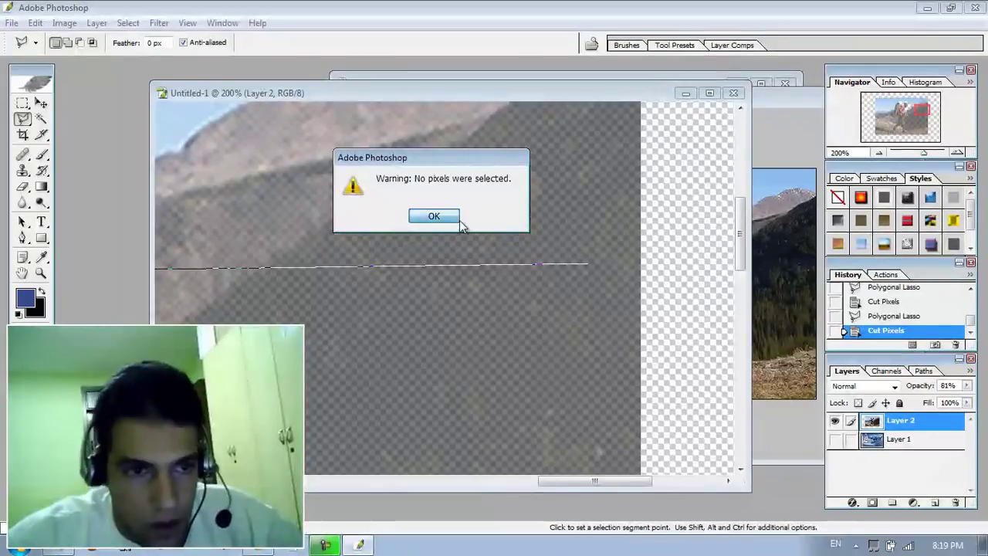
pyautogui.click(435, 216)
# Outline the background beyond the forearm, gripping hand, front trekking pole and front thigh with the Polygonal Lasso, extending to the photo's edge.
pyautogui.hotkey('ctrl', '-')
pyautogui.hotkey('ctrl', '-')
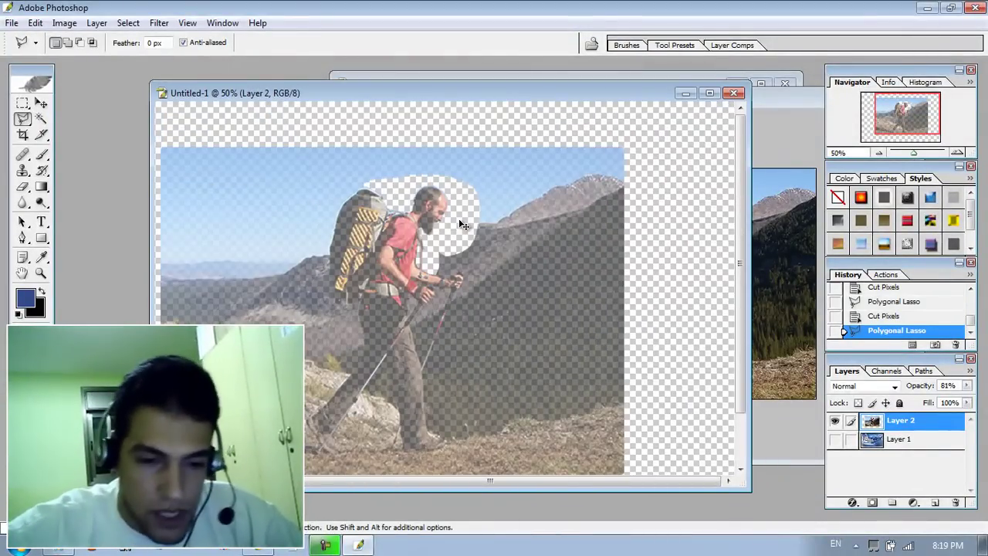
pyautogui.hotkey('ctrl', '+')
pyautogui.hotkey('ctrl', '+')
pyautogui.hotkey('ctrl', '+')
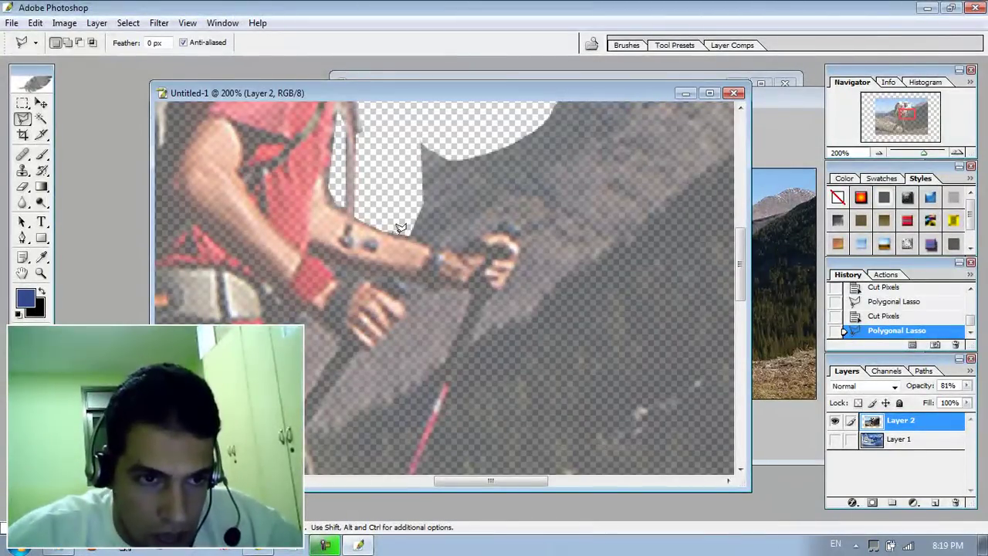
pyautogui.click(391, 232)
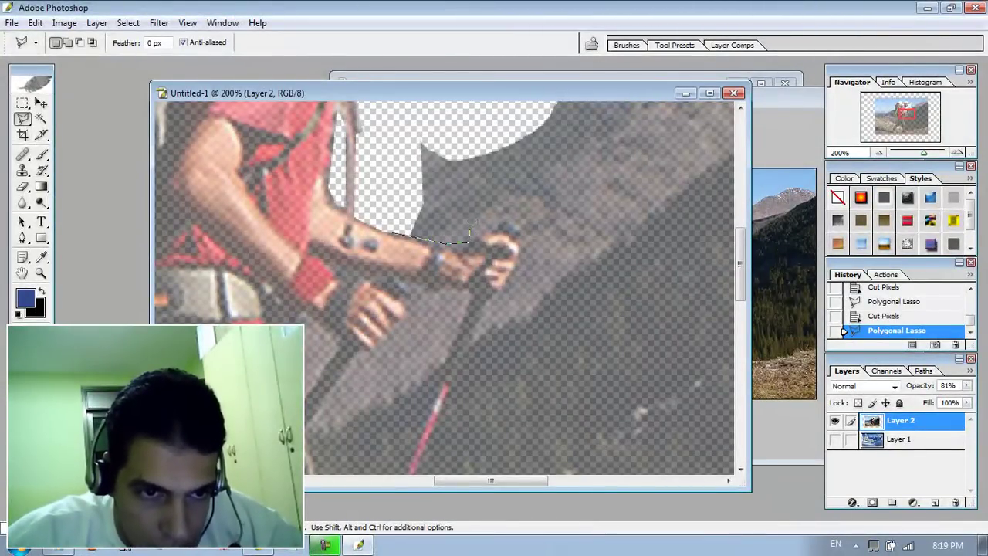
pyautogui.click(520, 253)
pyautogui.click(517, 271)
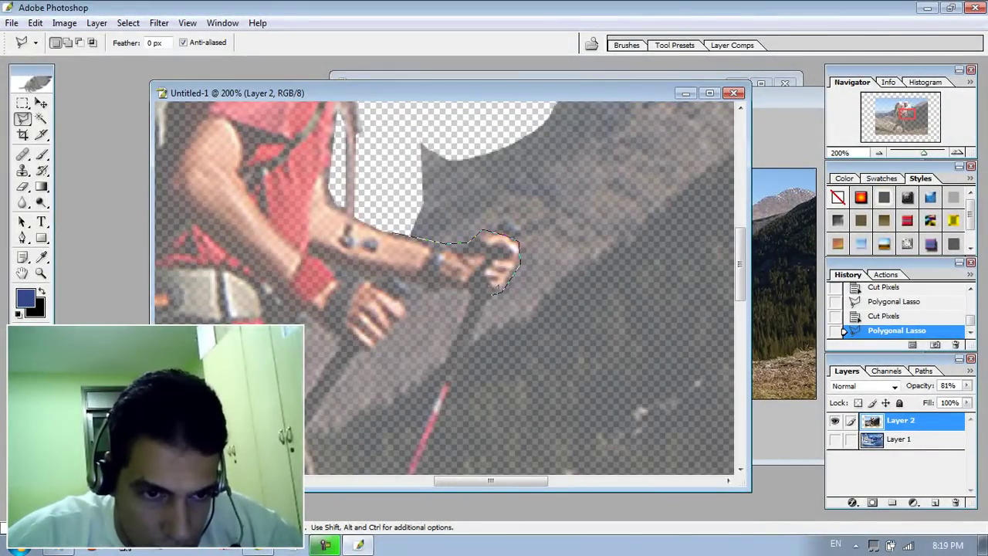
pyautogui.scroll(-10, 459, 386)
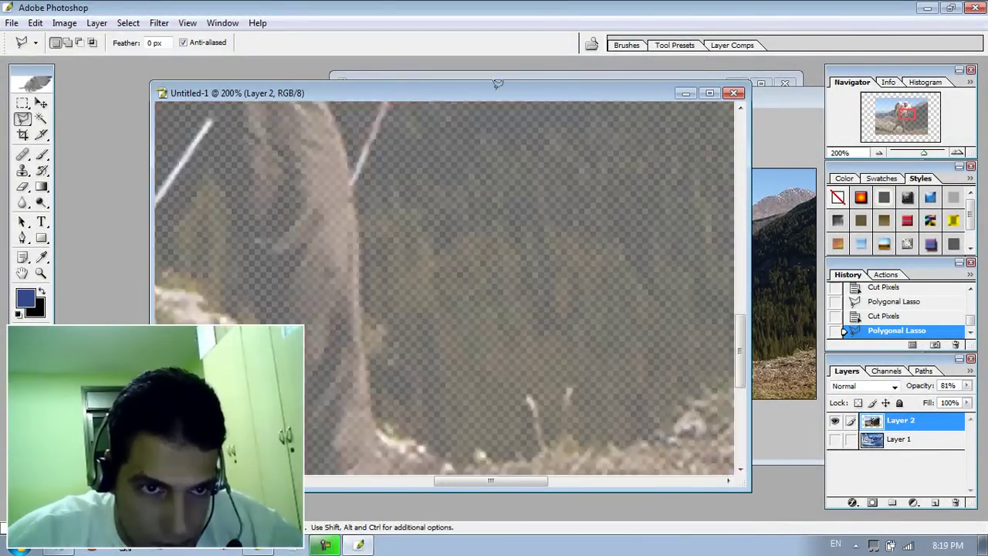
pyautogui.scroll(5, 409, 262)
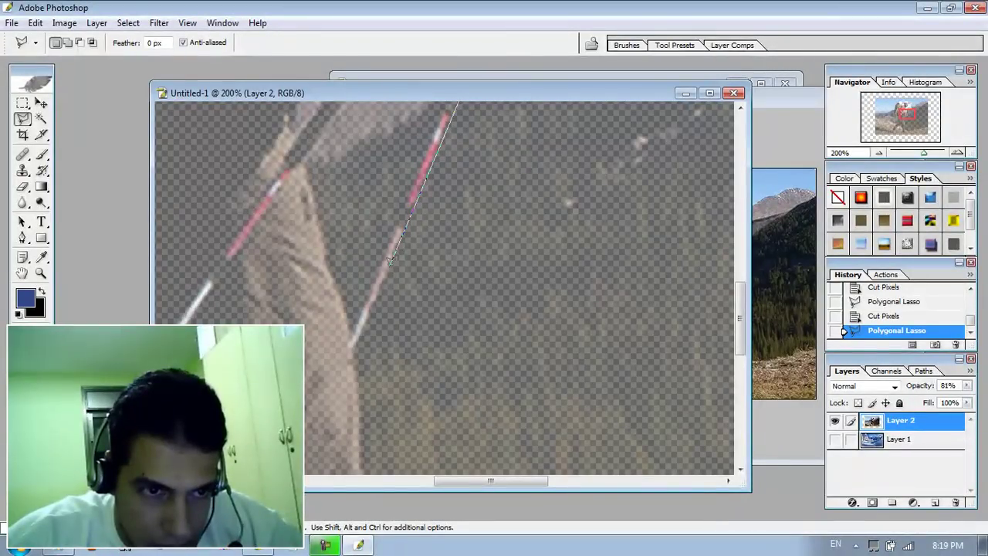
pyautogui.click(353, 352)
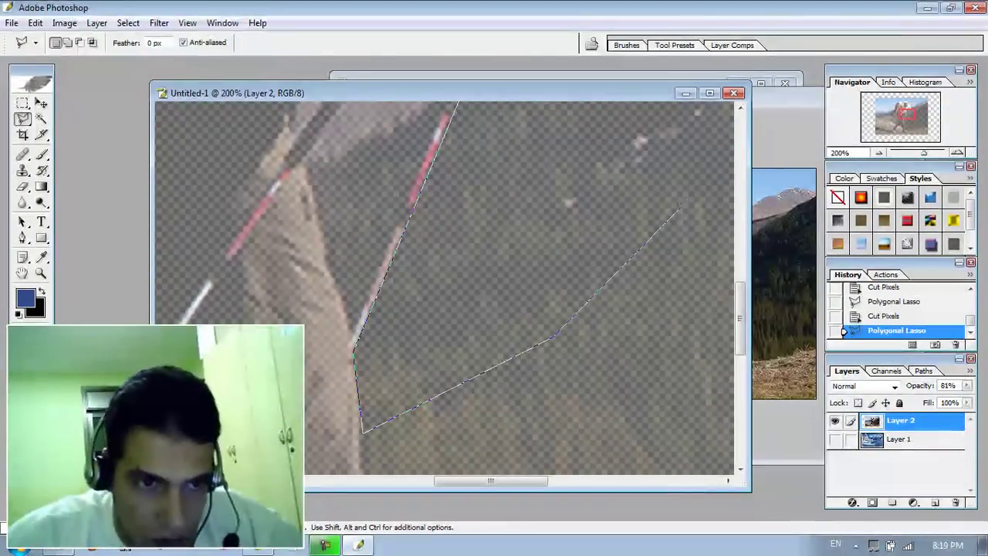
pyautogui.doubleClick(575, 168)
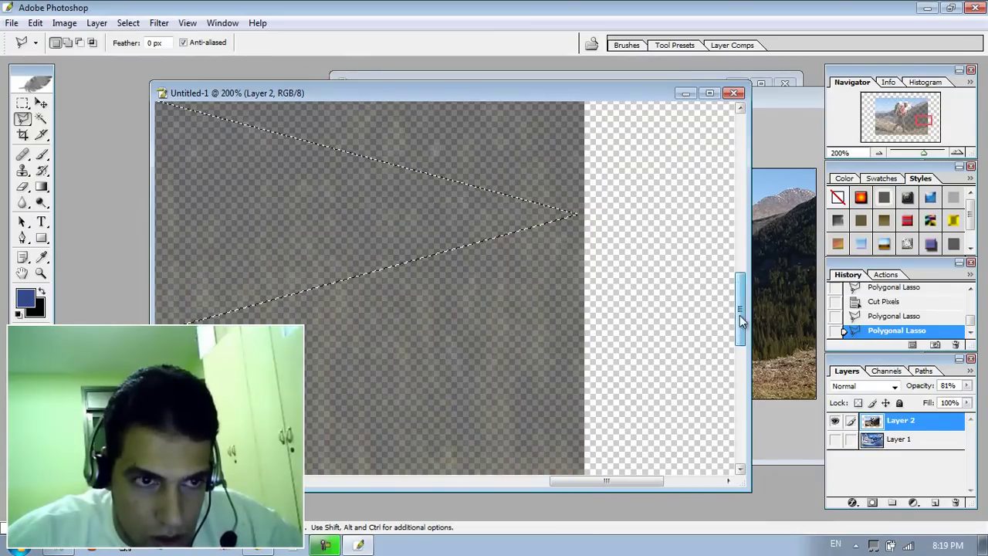
# Subtract the forearm and gripping hand from the selection, and cut the remaining background wedge in front of the trekking pole.
pyautogui.scroll(3, 688, 363)
pyautogui.moveTo(633, 481); pyautogui.dragTo(520, 484)
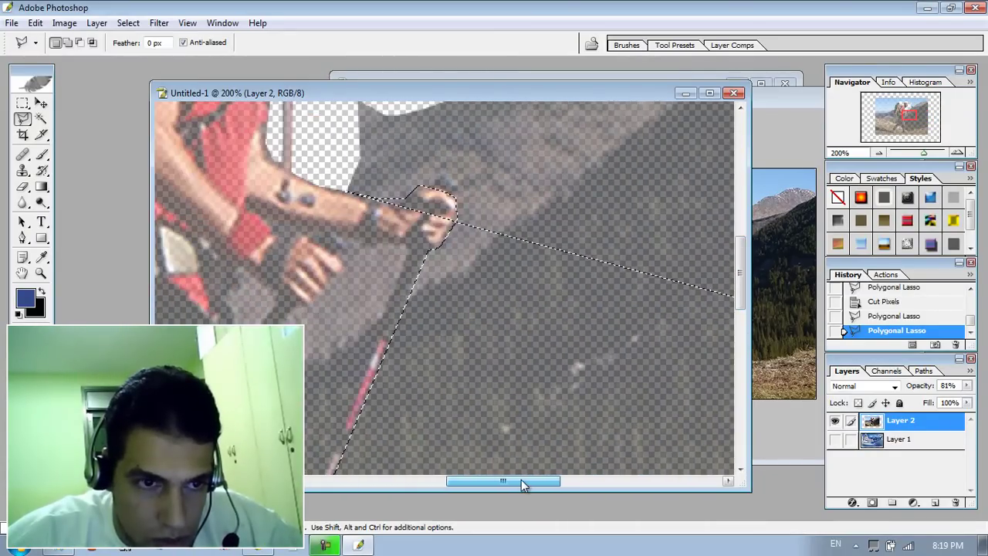
pyautogui.press('alt')
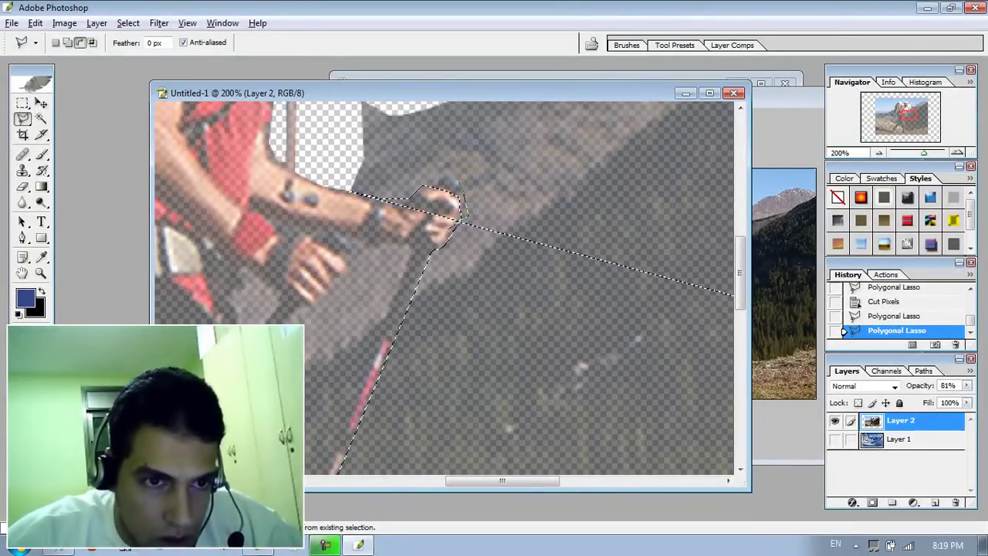
pyautogui.click(461, 191)
pyautogui.click(425, 165)
pyautogui.click(333, 193)
pyautogui.click(388, 234)
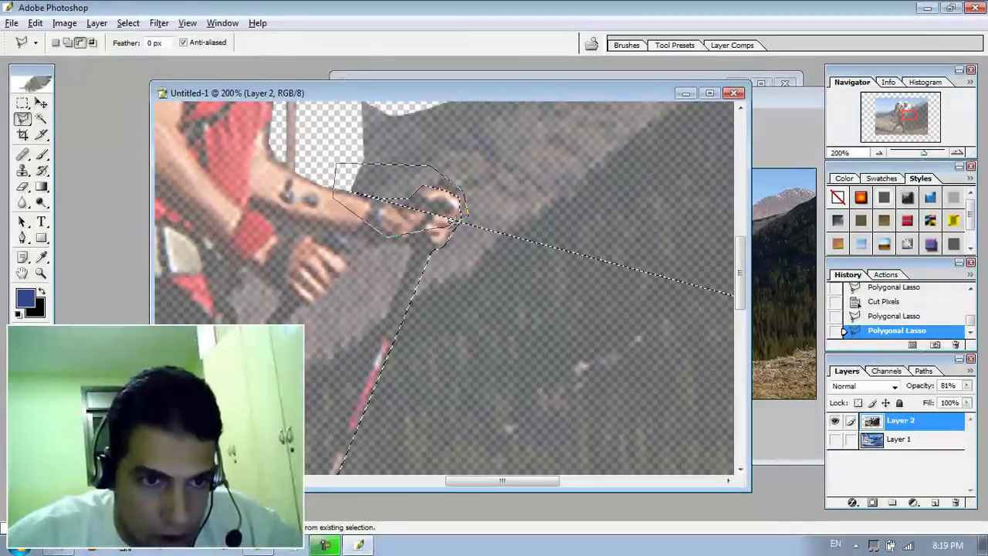
pyautogui.doubleClick(454, 219)
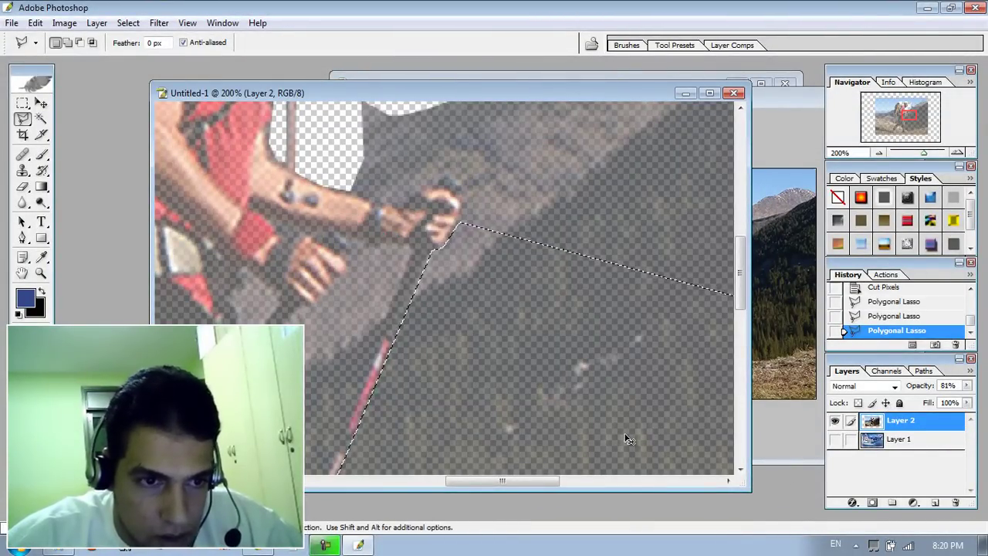
pyautogui.hotkey('ctrl', 'x')
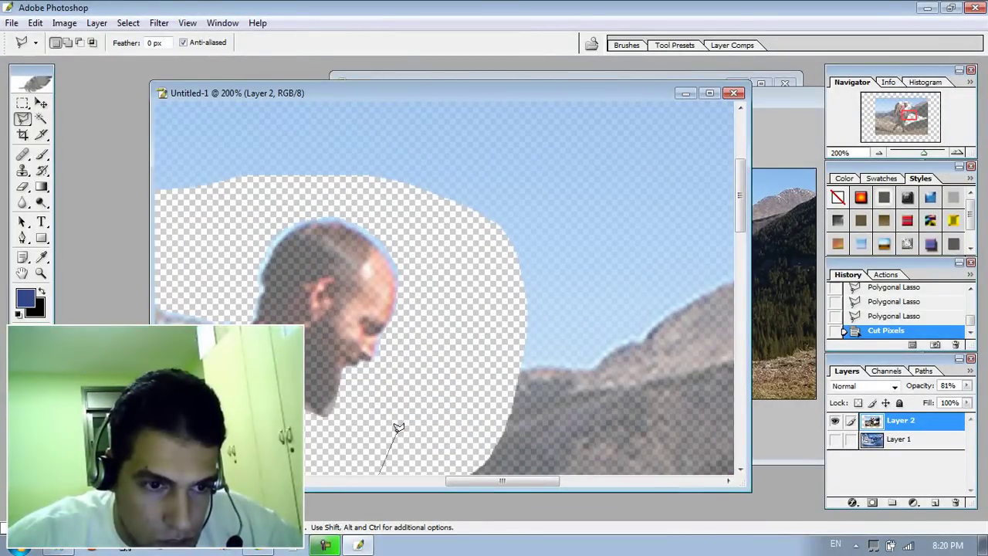
# Cut the dark hillside patch above the forearm and pole grip with the Polygonal Lasso.
pyautogui.doubleClick(577, 385)
pyautogui.moveTo(739, 197)
pyautogui.mouseDown()
pyautogui.moveTo(738, 271)
pyautogui.moveTo(739, 257)
pyautogui.mouseUp()
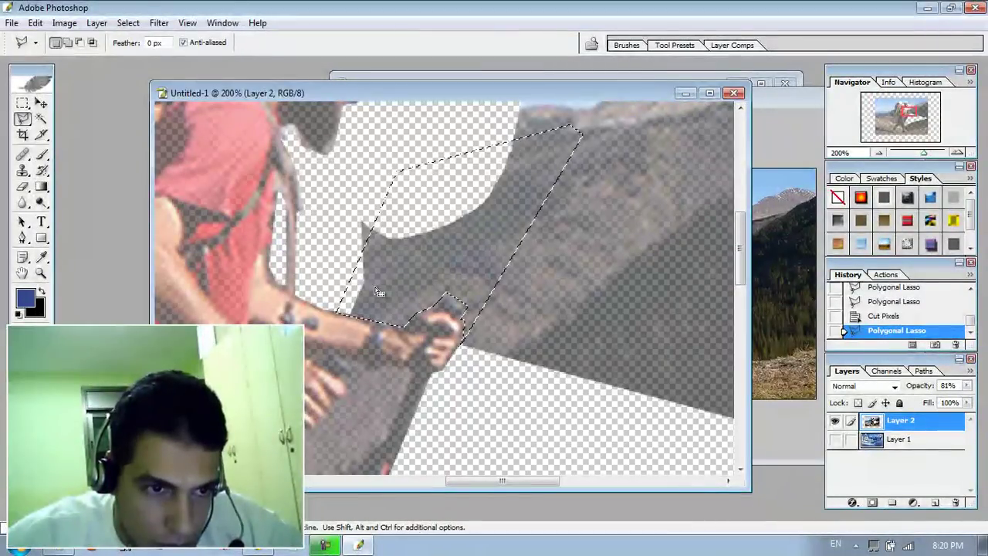
pyautogui.hotkey('ctrl', 'x')
# Outline and cut the small leftover background scrap floating above the forearm.
pyautogui.click(356, 202)
pyautogui.click(340, 265)
pyautogui.click(401, 313)
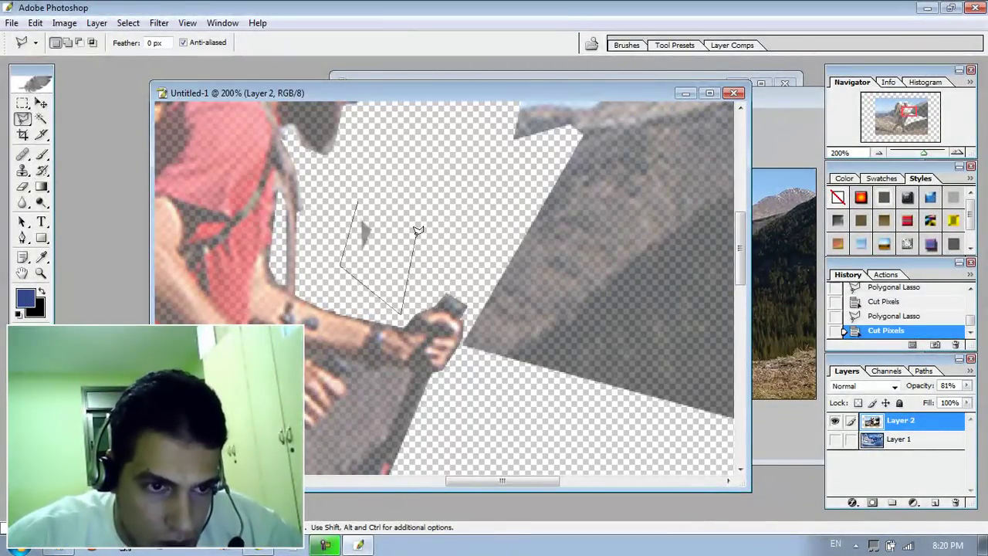
pyautogui.doubleClick(417, 230)
pyautogui.hotkey('ctrl', 'x')
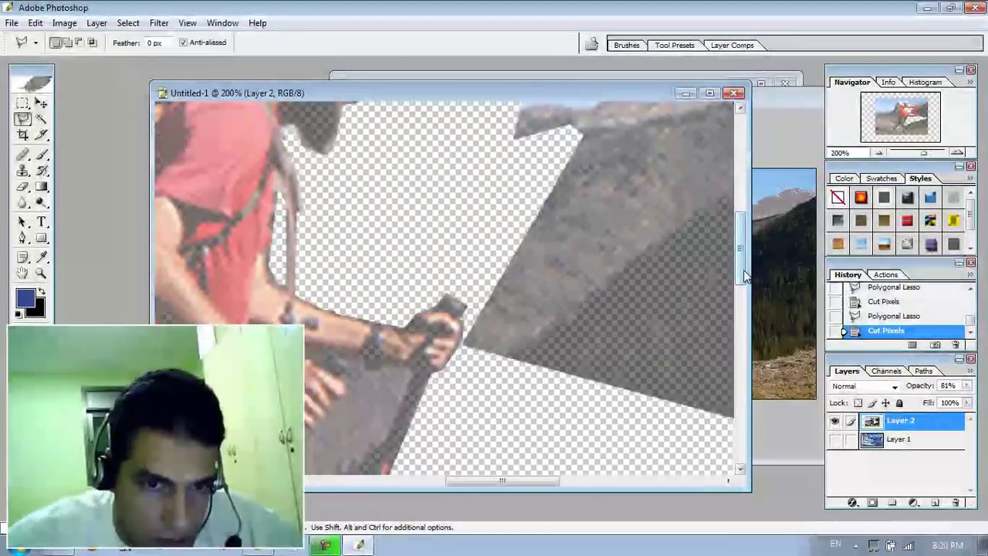
# Cut the sky and hills behind the hiker's backpack, hip and upper rear thigh with the Polygonal Lasso.
pyautogui.moveTo(745, 274); pyautogui.dragTo(742, 298)
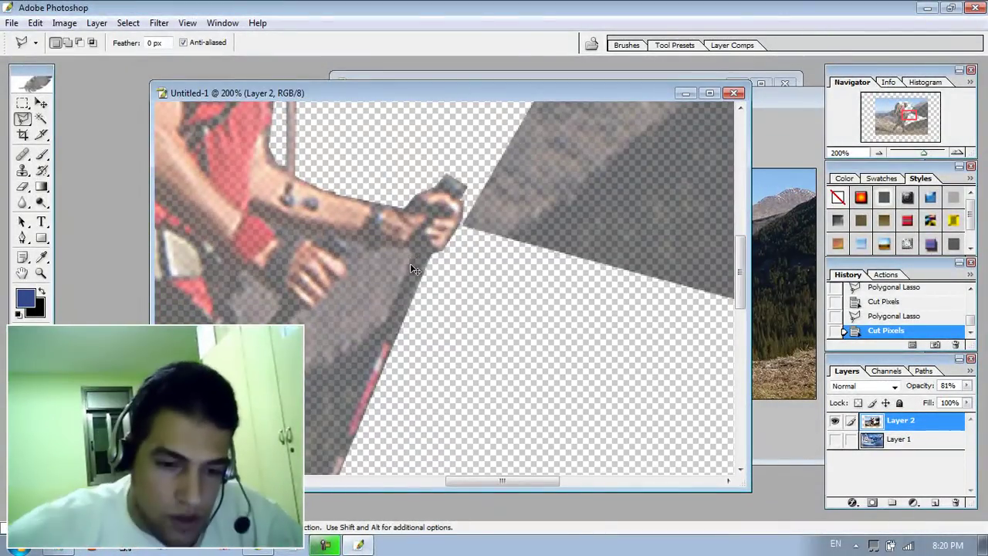
pyautogui.hotkey('ctrl', '-')
pyautogui.hotkey('ctrl', '-')
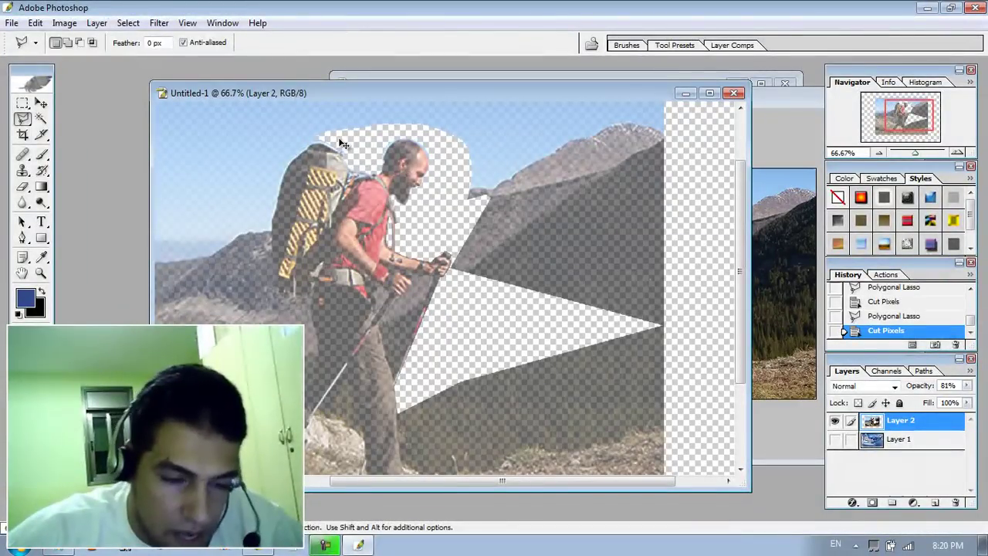
pyautogui.moveTo(386, 481); pyautogui.dragTo(347, 481)
pyautogui.hotkey('ctrl', '+')
pyautogui.scroll(3, 441, 206)
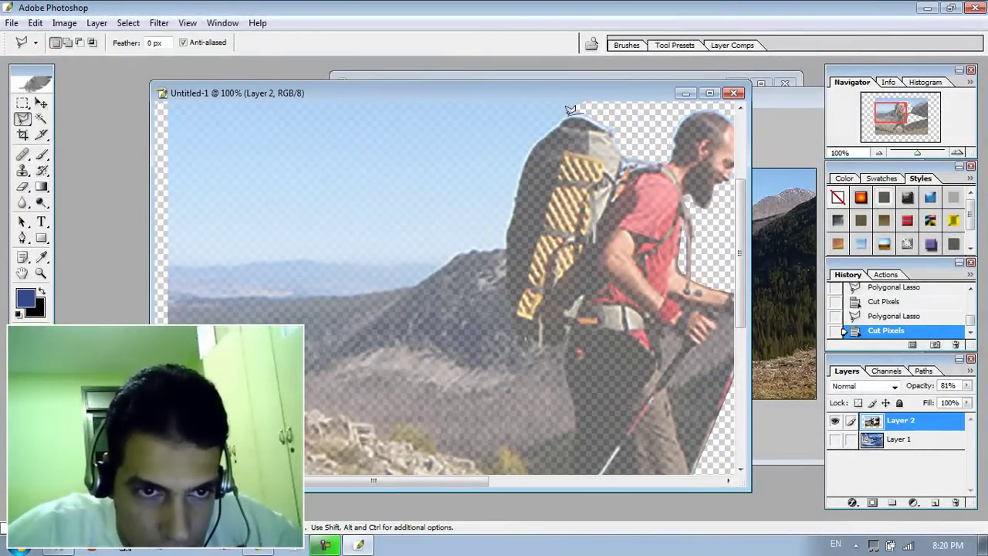
pyautogui.click(524, 142)
pyautogui.click(520, 178)
pyautogui.click(512, 212)
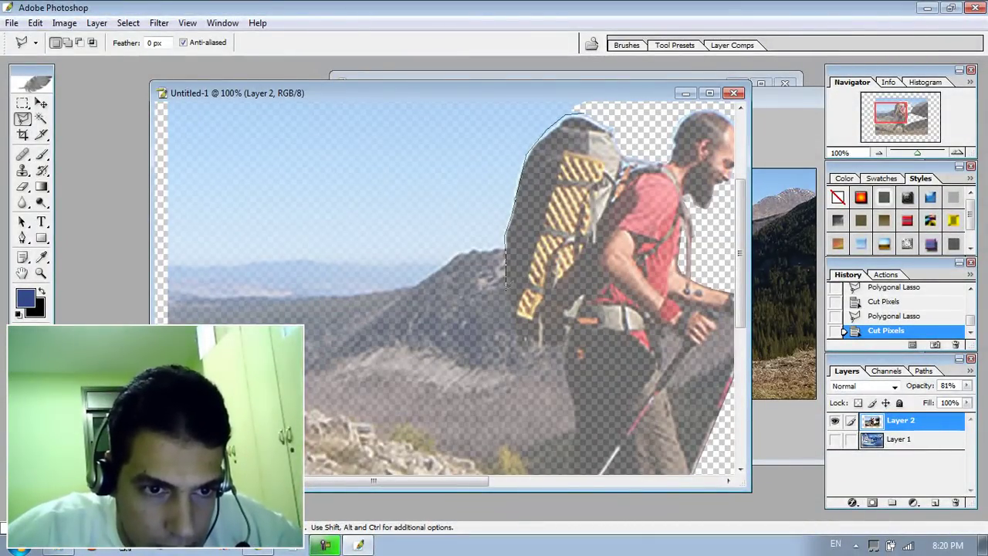
pyautogui.click(540, 339)
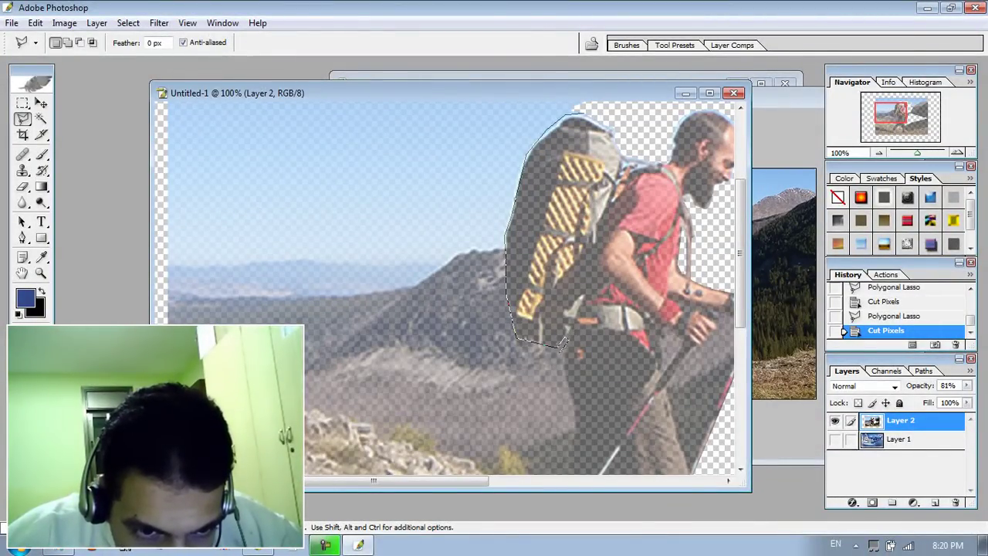
pyautogui.click(566, 353)
pyautogui.click(563, 361)
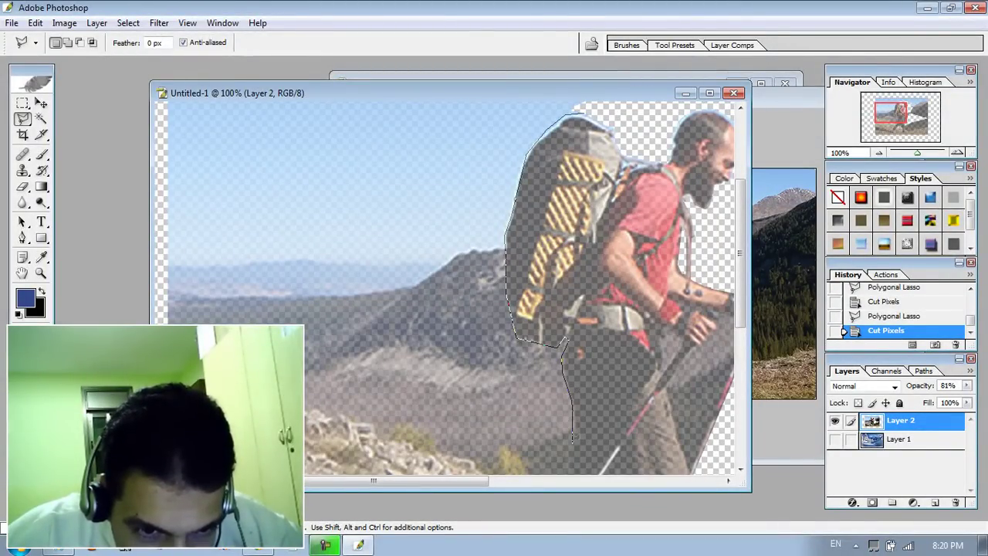
pyautogui.click(478, 405)
pyautogui.click(401, 261)
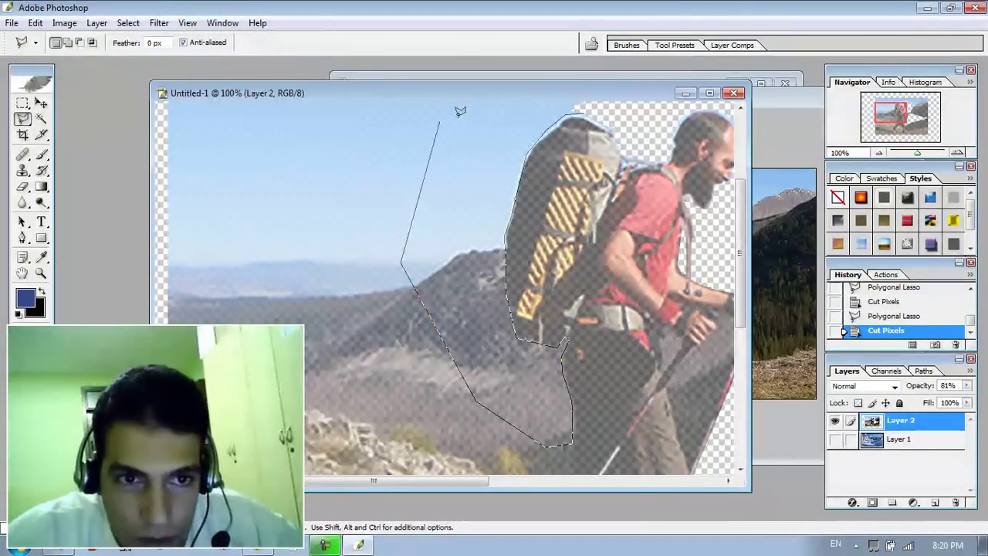
pyautogui.click(492, 108)
pyautogui.click(623, 244)
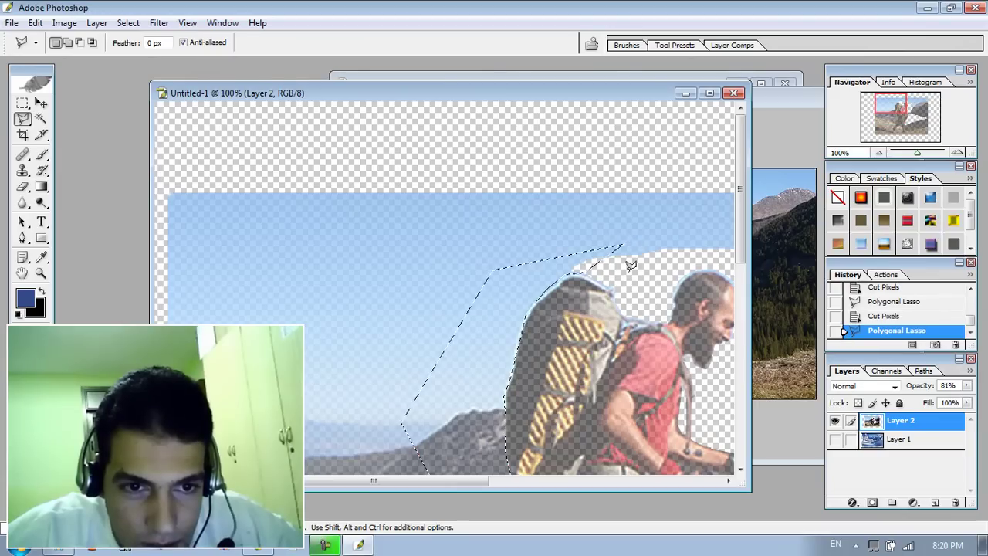
pyautogui.hotkey('ctrl', 'x')
# Cut the background behind the hiker's rear leg down to the heel of the rear boot.
pyautogui.moveTo(740, 209); pyautogui.dragTo(731, 328)
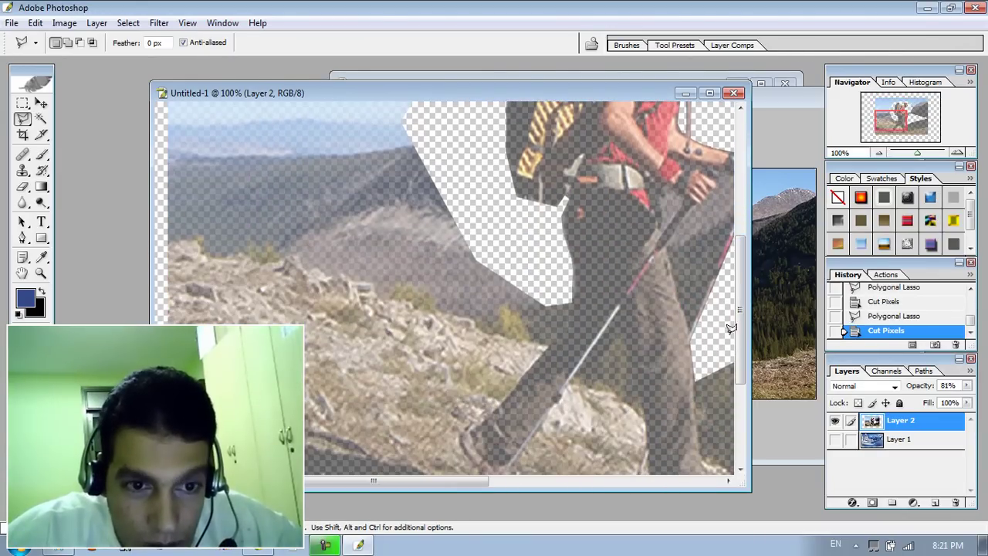
pyautogui.click(571, 306)
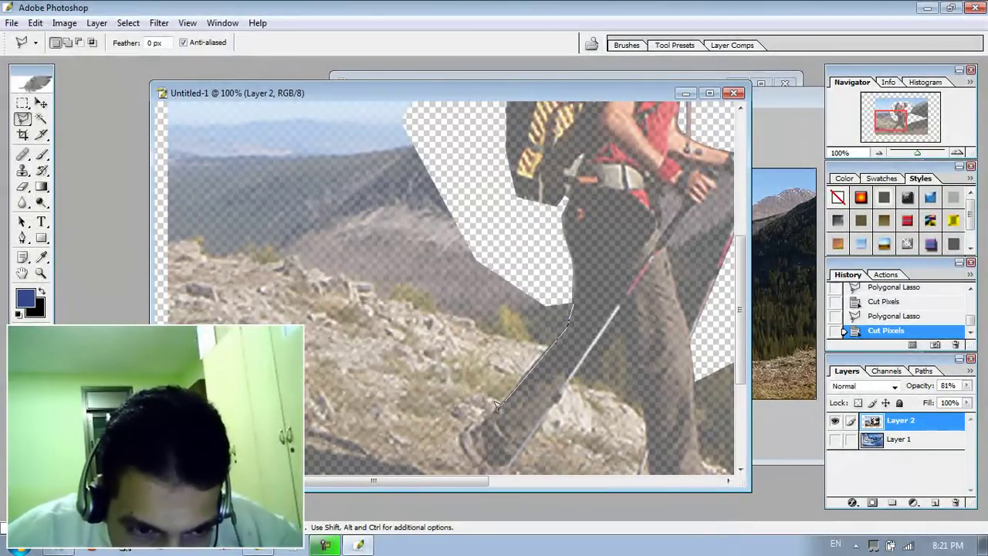
pyautogui.click(469, 421)
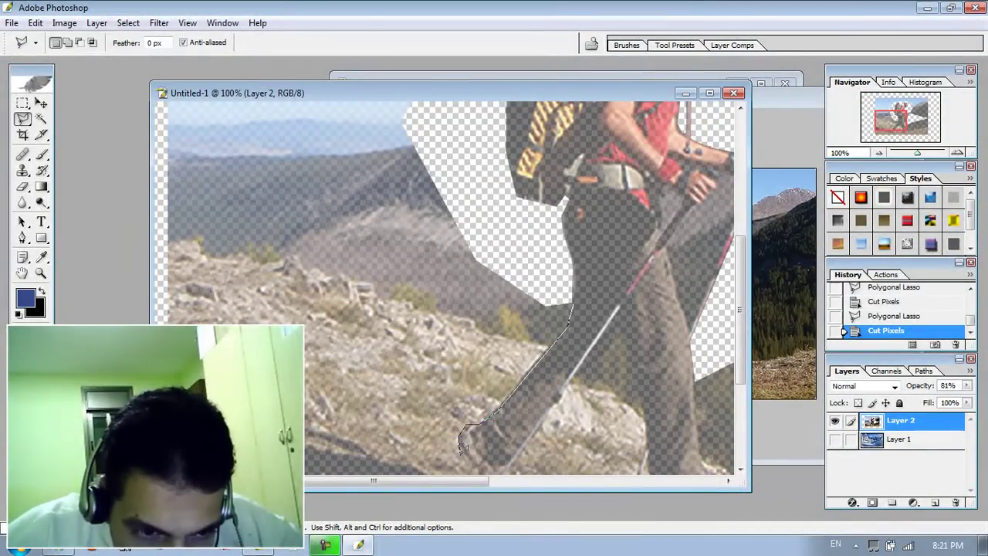
pyautogui.click(418, 446)
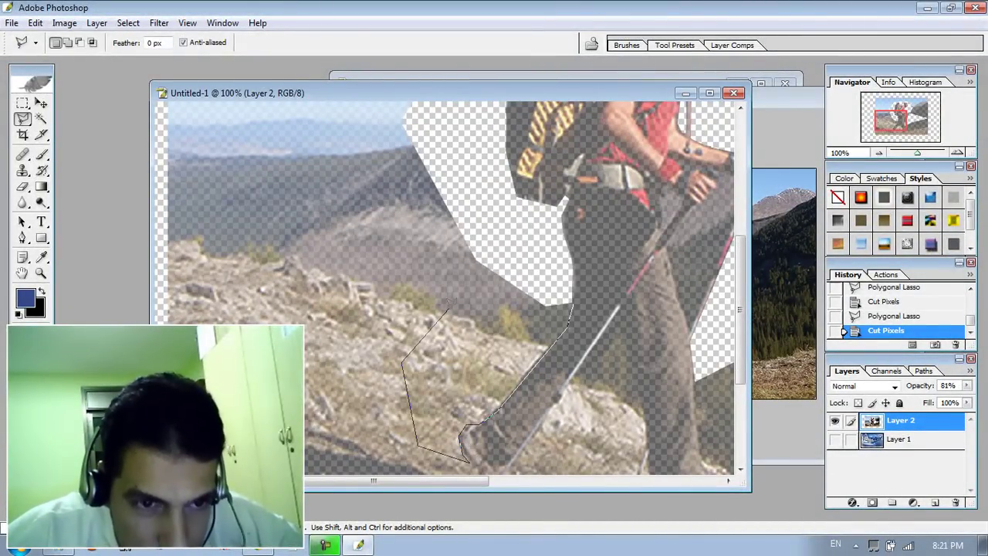
pyautogui.doubleClick(494, 258)
pyautogui.hotkey('ctrl', 'x')
# Cut the ground around the rear boot and pole tip together with the background between the two legs.
pyautogui.moveTo(745, 287); pyautogui.dragTo(743, 335)
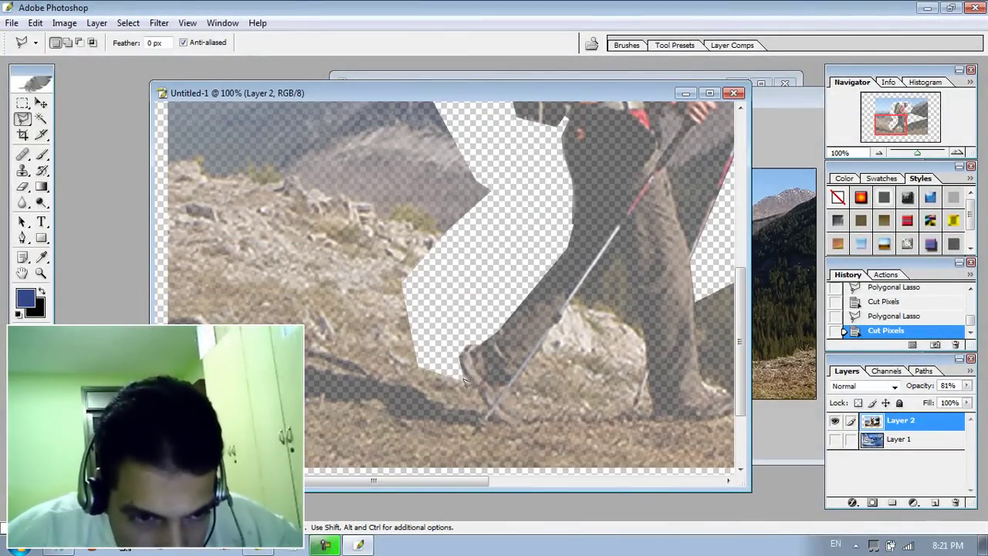
pyautogui.click(484, 408)
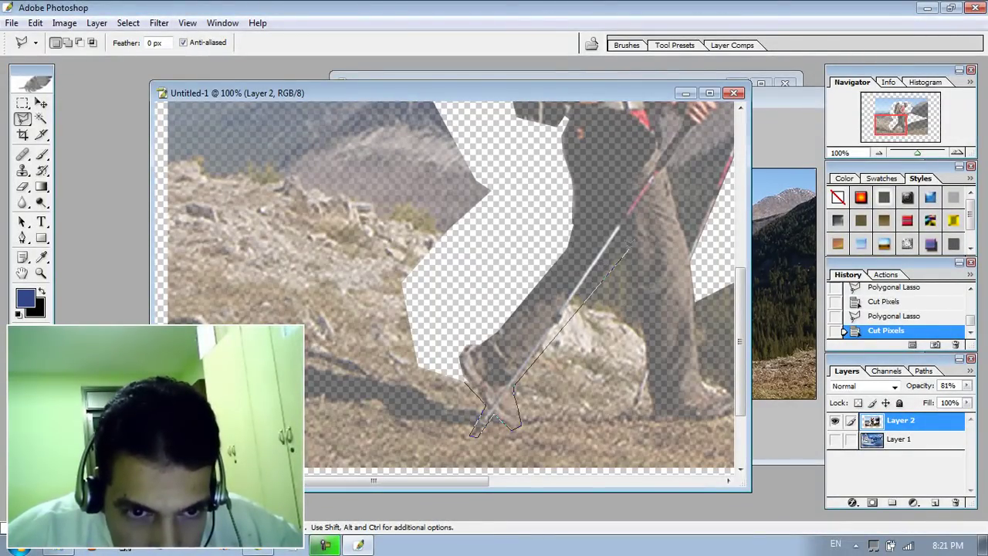
pyautogui.click(623, 253)
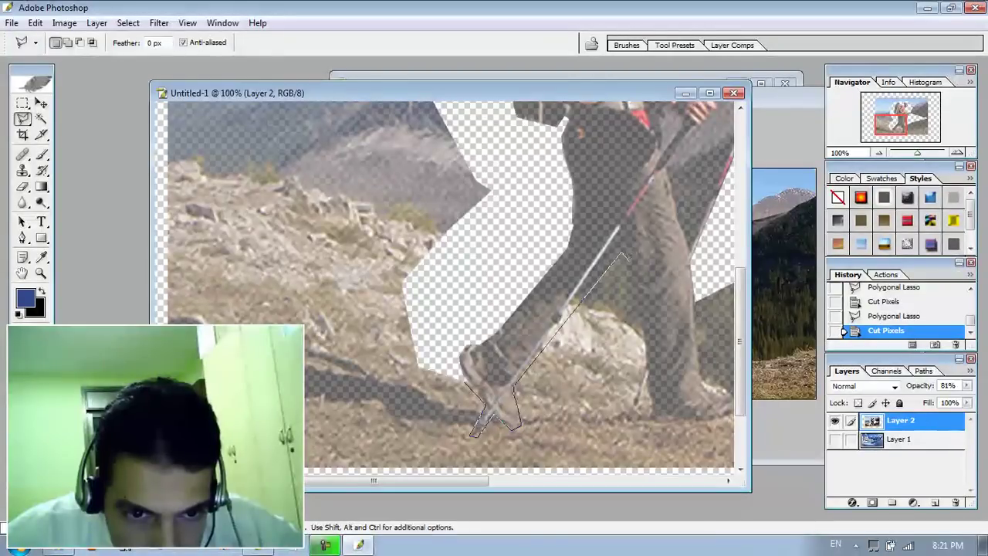
pyautogui.click(645, 361)
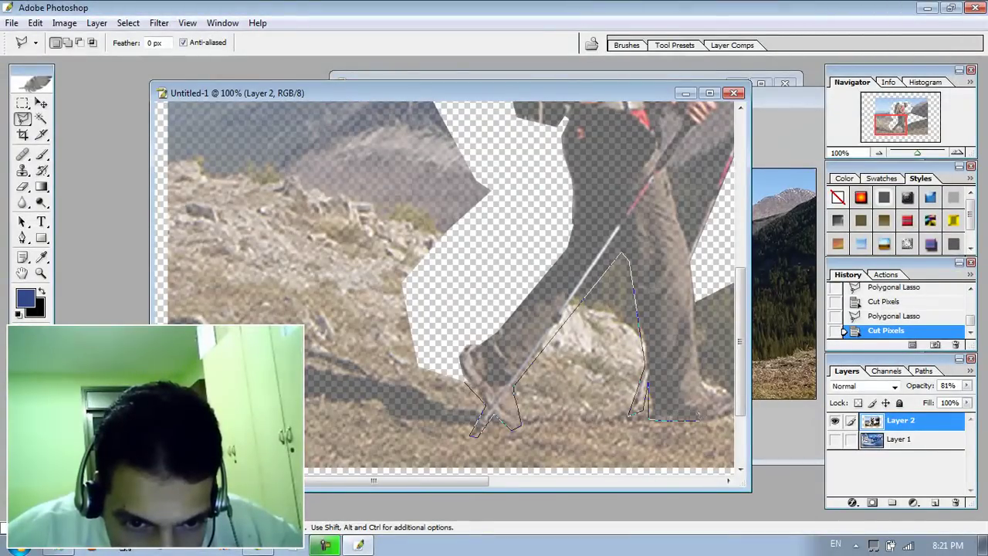
pyautogui.click(676, 447)
pyautogui.click(417, 328)
pyautogui.hotkey('ctrl', 'x')
# Cut the ground and hillside around the front boot's toe and along the front of the shin with the Polygonal Lasso.
pyautogui.moveTo(453, 485); pyautogui.dragTo(540, 486)
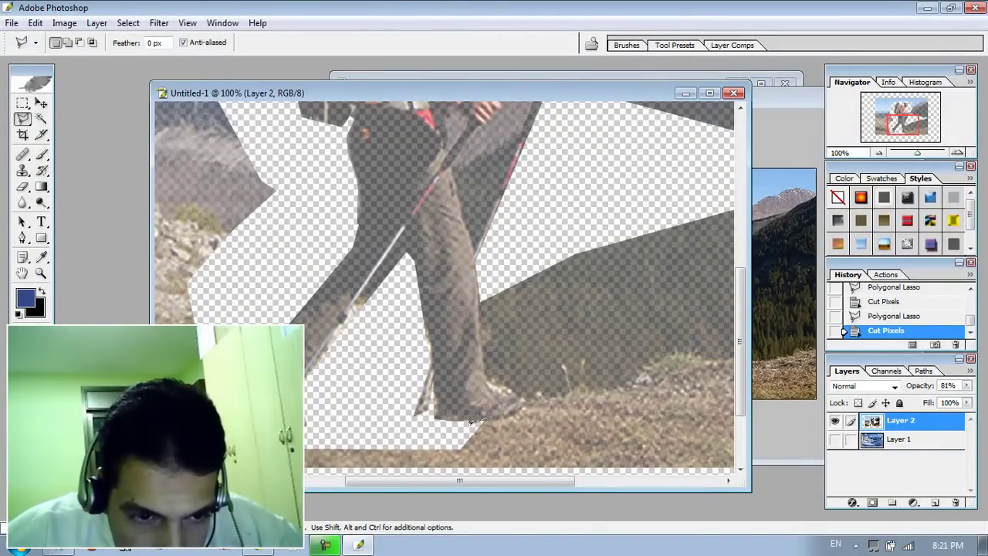
pyautogui.hotkey('ctrl', 'x')
pyautogui.press('Return')
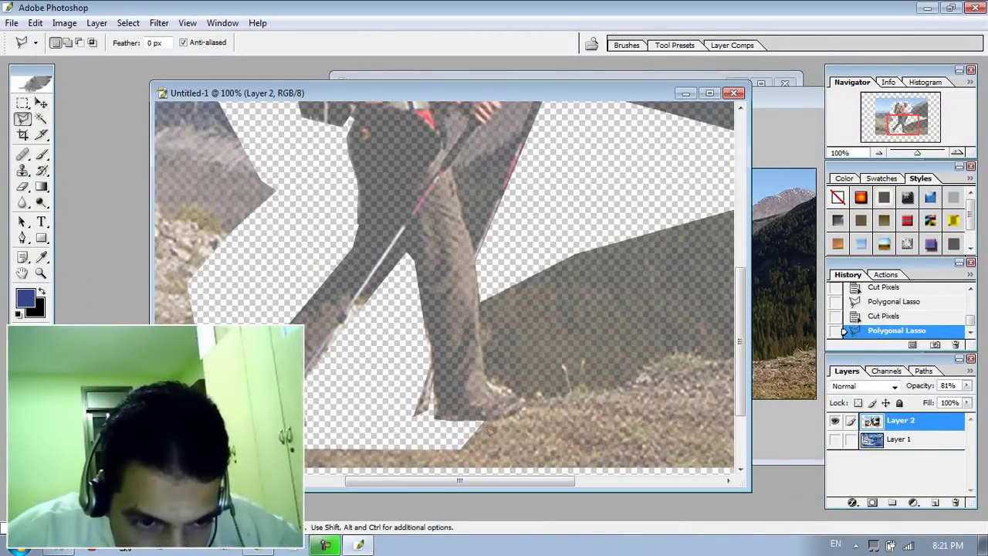
pyautogui.click(473, 420)
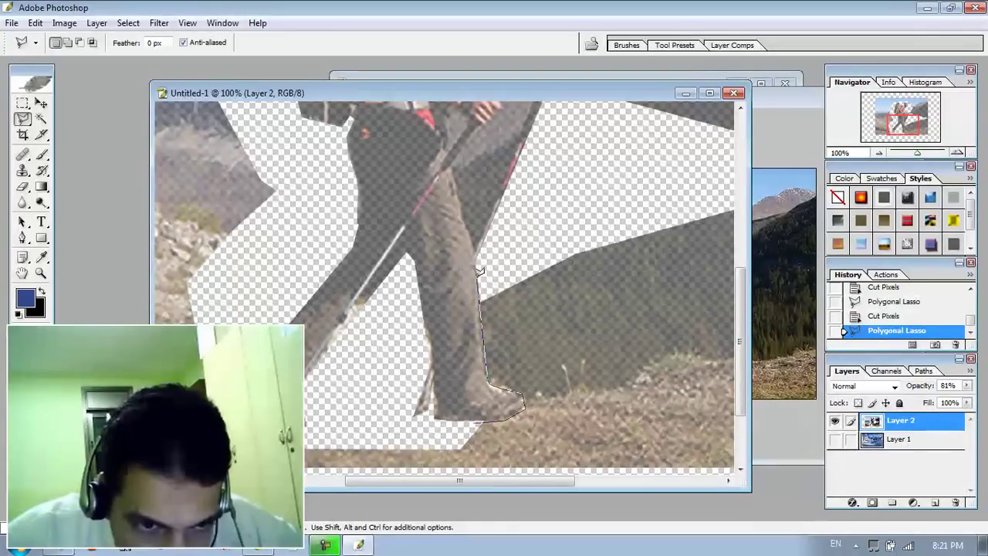
pyautogui.click(500, 261)
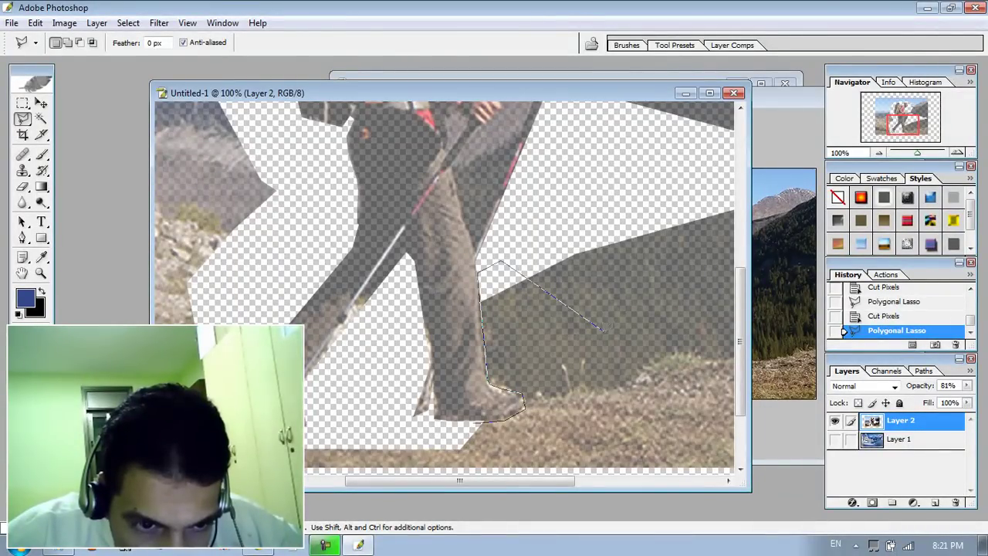
pyautogui.click(602, 328)
pyautogui.click(624, 467)
pyautogui.click(533, 472)
pyautogui.doubleClick(421, 328)
pyautogui.hotkey('ctrl', 'x')
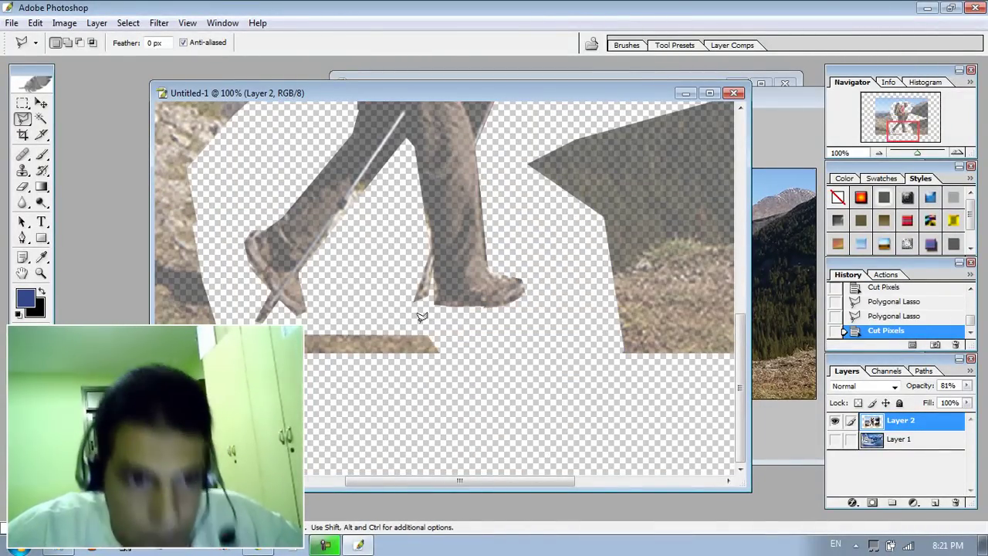
# Raise the opacity of Layer 2 to 97%.
pyautogui.scroll(3, 421, 324)
pyautogui.hotkey('ctrl', '-')
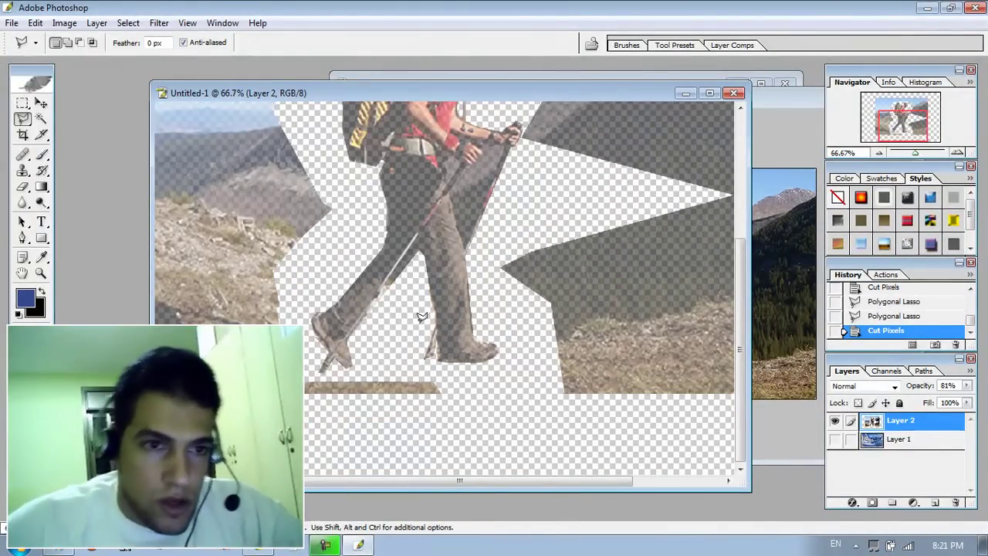
pyautogui.scroll(4, 421, 328)
pyautogui.scroll(1, 420, 316)
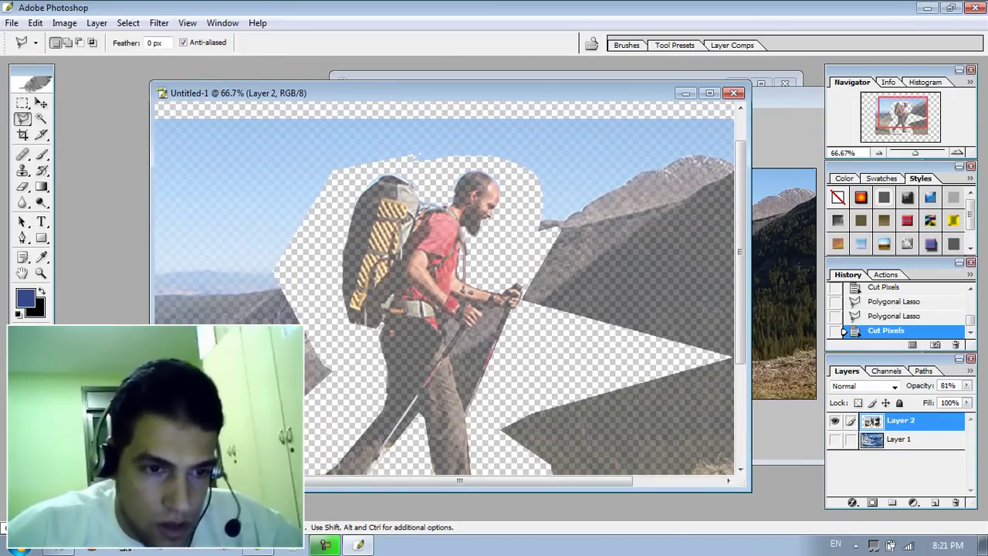
pyautogui.scroll(-1, 710, 248)
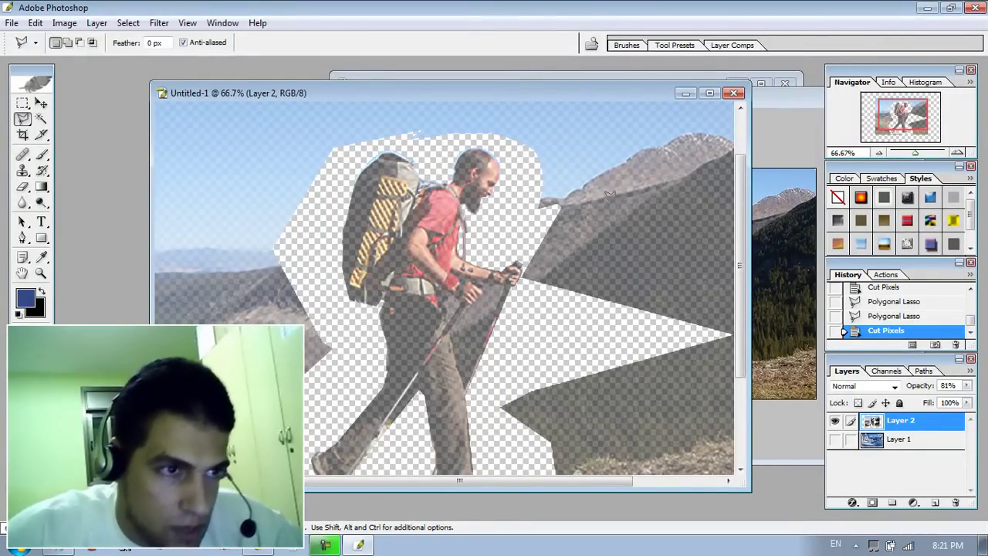
pyautogui.click(41, 118)
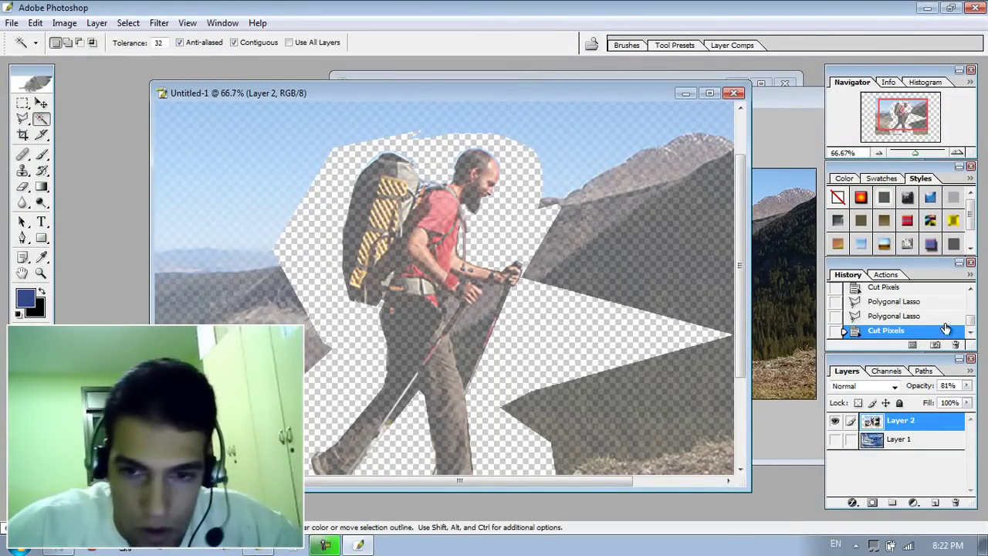
pyautogui.click(966, 385)
pyautogui.moveTo(956, 399); pyautogui.dragTo(964, 399)
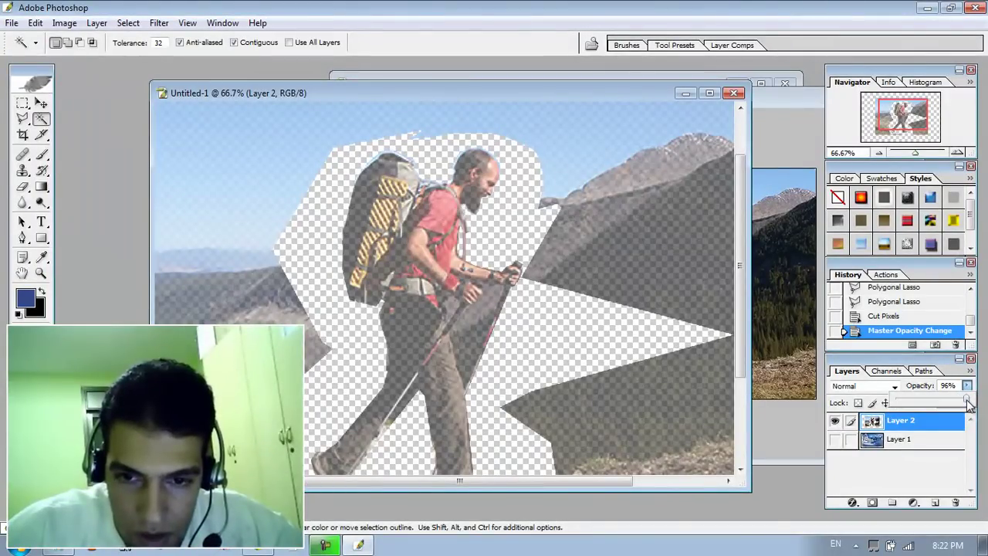
# Cut the grey hillside patch between the hiker's hands and the two poles with the Magic Wand, leaving nothing selected.
pyautogui.click(480, 312)
pyautogui.hotkey('ctrl', 'x')
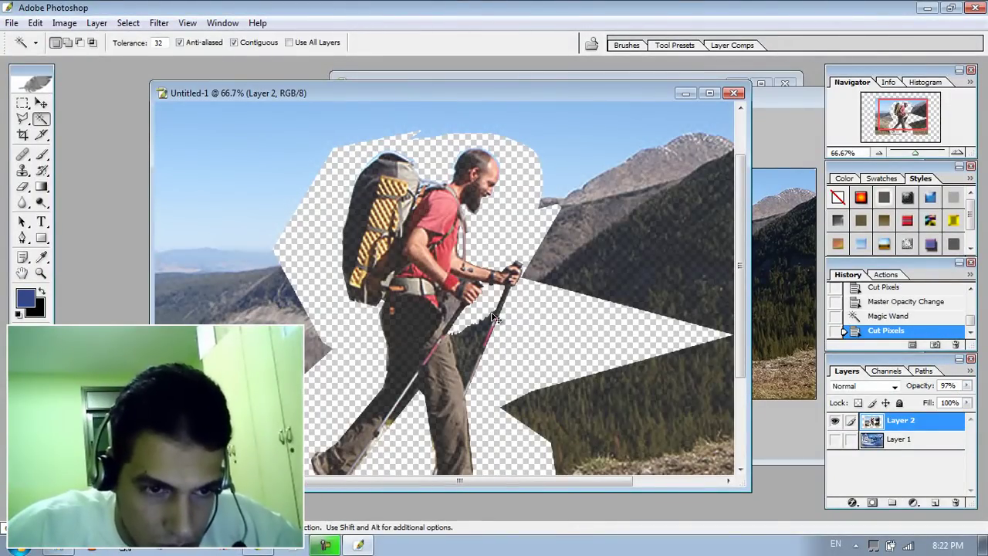
pyautogui.hotkey('ctrl', 'z')
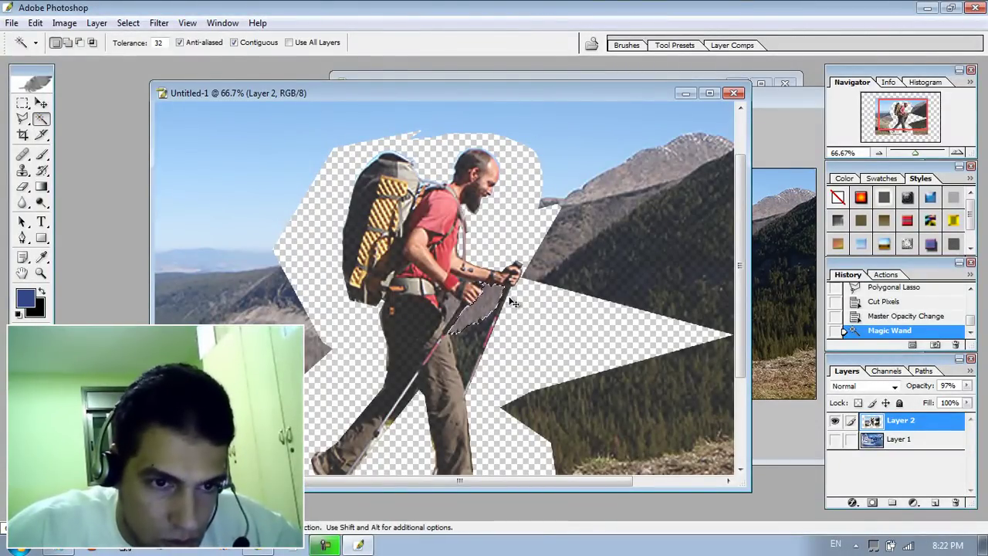
pyautogui.hotkey('ctrl', 'x')
pyautogui.click(463, 309)
pyautogui.hotkey('ctrl', 'x')
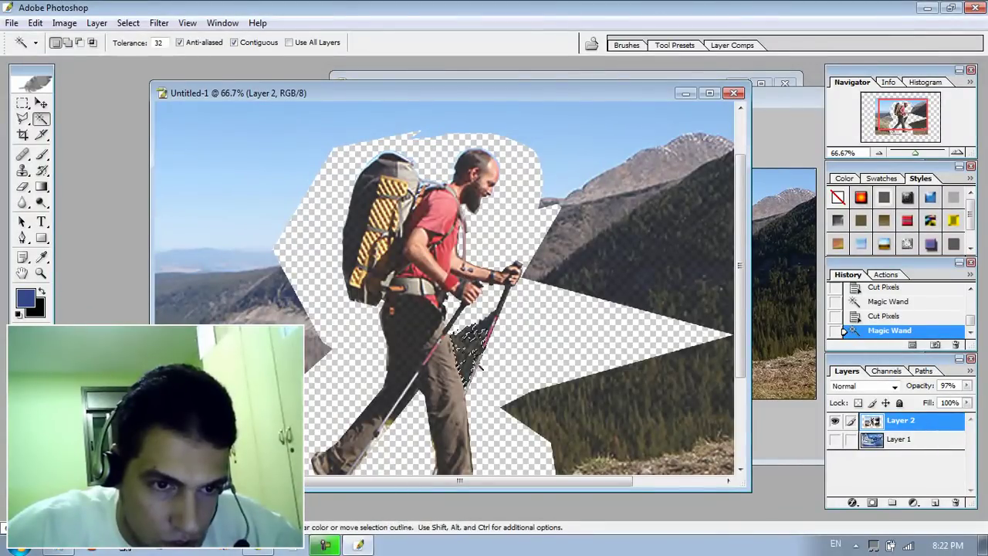
pyautogui.hotkey('ctrl', 'z')
pyautogui.click(500, 355)
pyautogui.hotkey('ctrl', 'd')
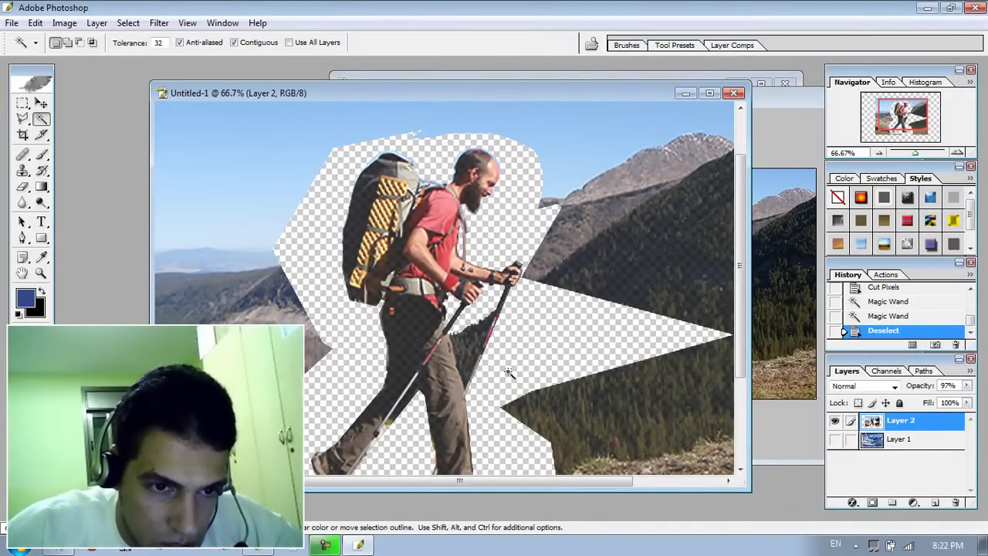
# Outline and cut the dark forest remnant between the front thigh and the front pole with the Polygonal Lasso.
pyautogui.click(22, 119)
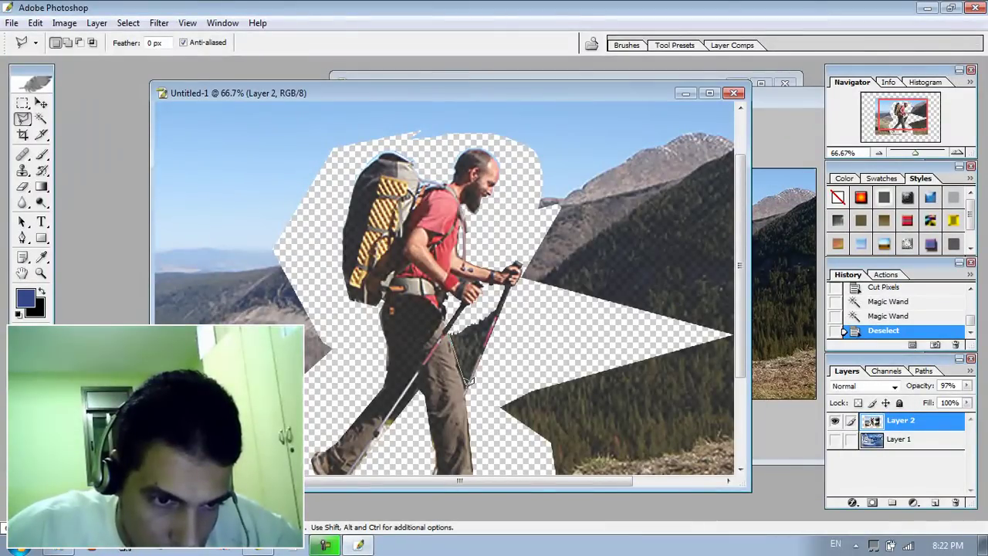
pyautogui.click(474, 307)
pyautogui.hotkey('ctrl', 'x')
pyautogui.scroll(1, 559, 325)
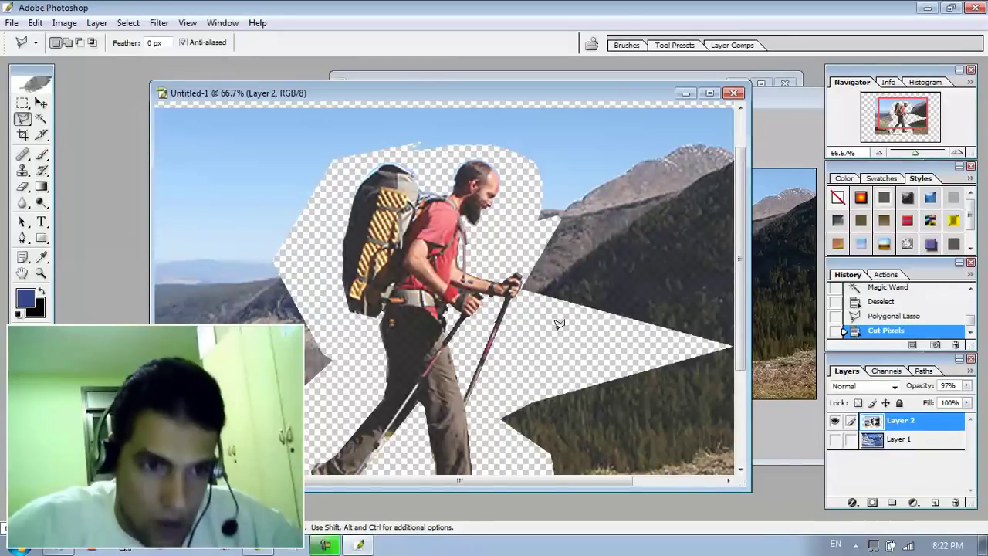
pyautogui.scroll(-1, 560, 331)
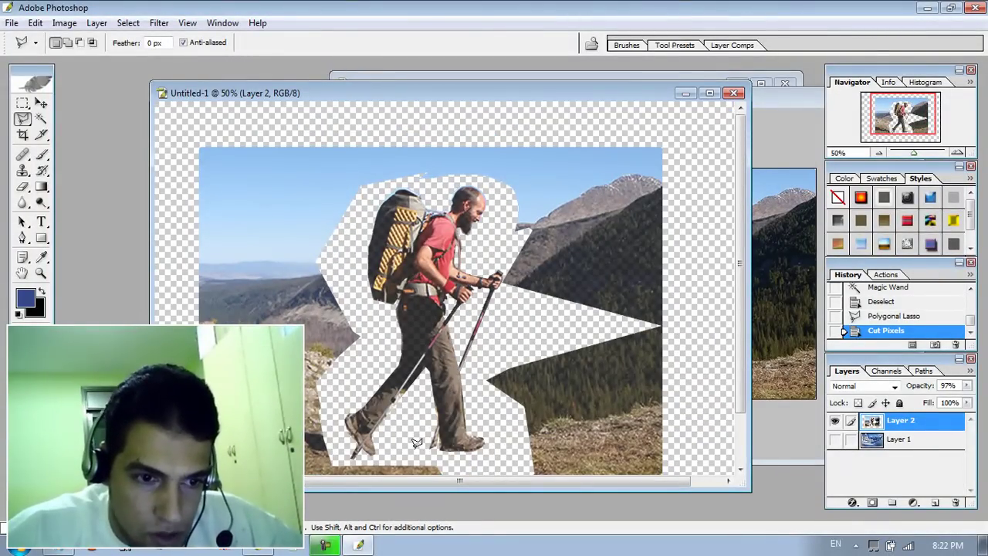
# Select all the background left around the hiker with the freehand Lasso, looping closely around him and out beyond the photo's edges.
pyautogui.doubleClick(479, 464)
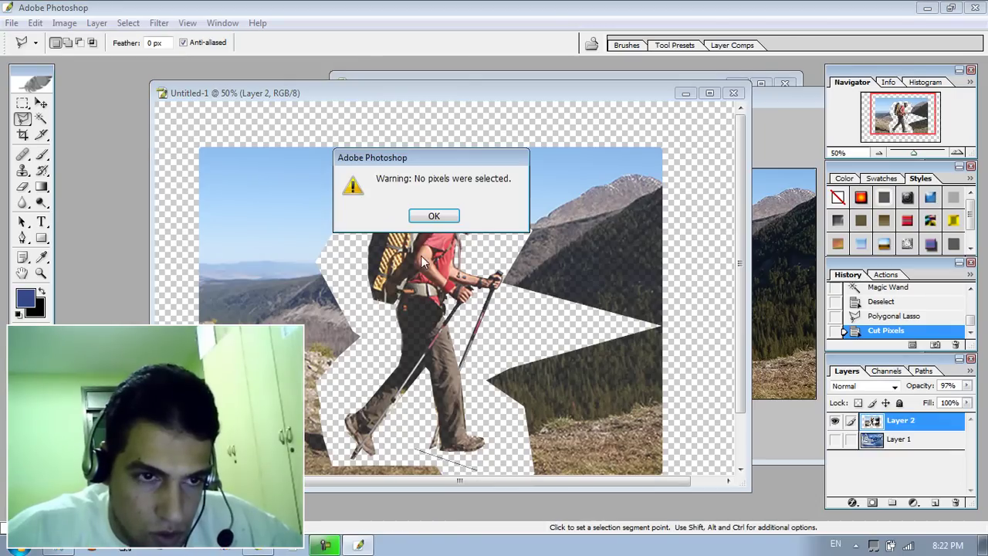
pyautogui.click(430, 216)
pyautogui.moveTo(23, 118); pyautogui.dragTo(77, 116)
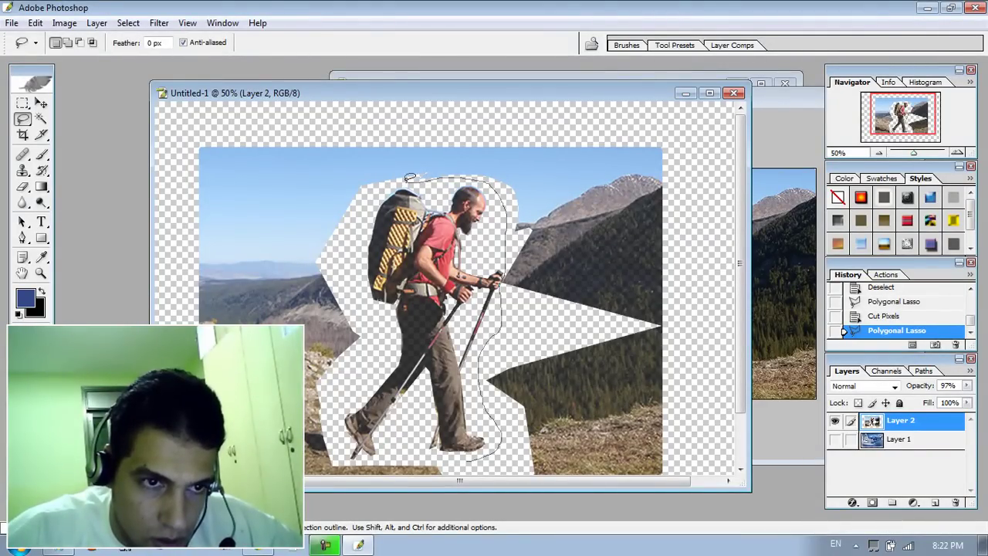
pyautogui.moveTo(367, 334); pyautogui.dragTo(354, 387)
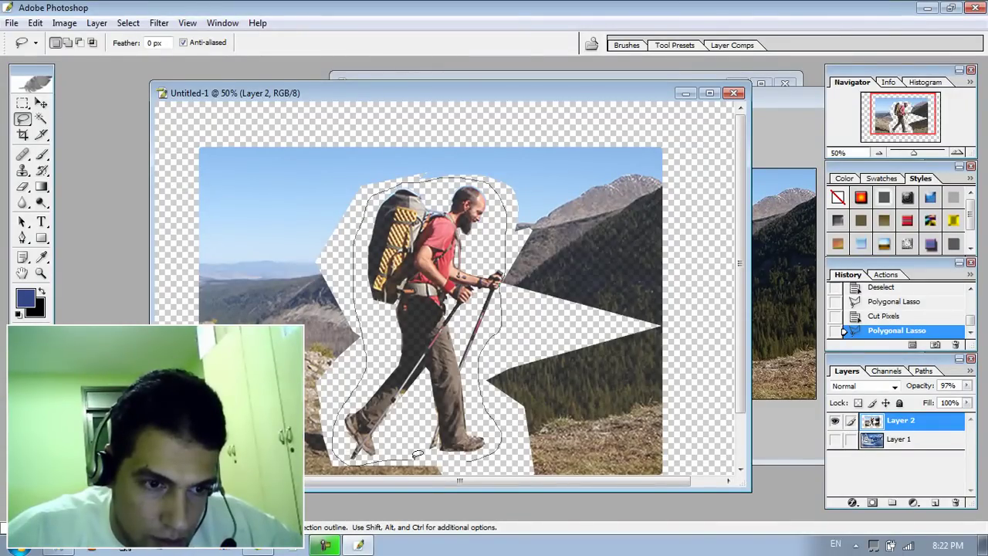
pyautogui.moveTo(86, 193)
pyautogui.mouseDown()
pyautogui.moveTo(361, 77)
pyautogui.moveTo(722, 151)
pyautogui.moveTo(739, 343)
pyautogui.mouseUp()
pyautogui.moveTo(718, 500)
pyautogui.mouseDown()
pyautogui.moveTo(700, 529)
pyautogui.moveTo(638, 531)
pyautogui.mouseUp()
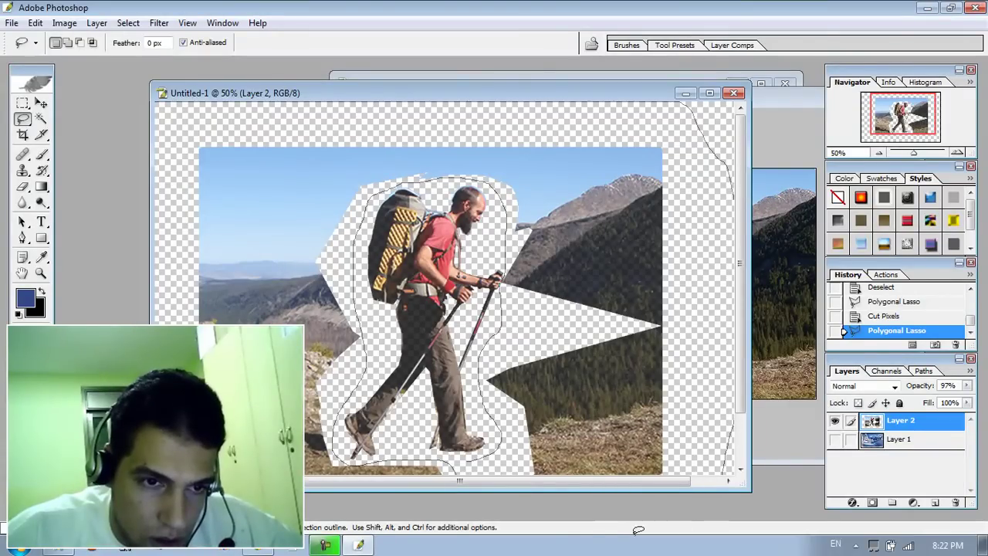
pyautogui.moveTo(474, 456); pyautogui.dragTo(469, 460)
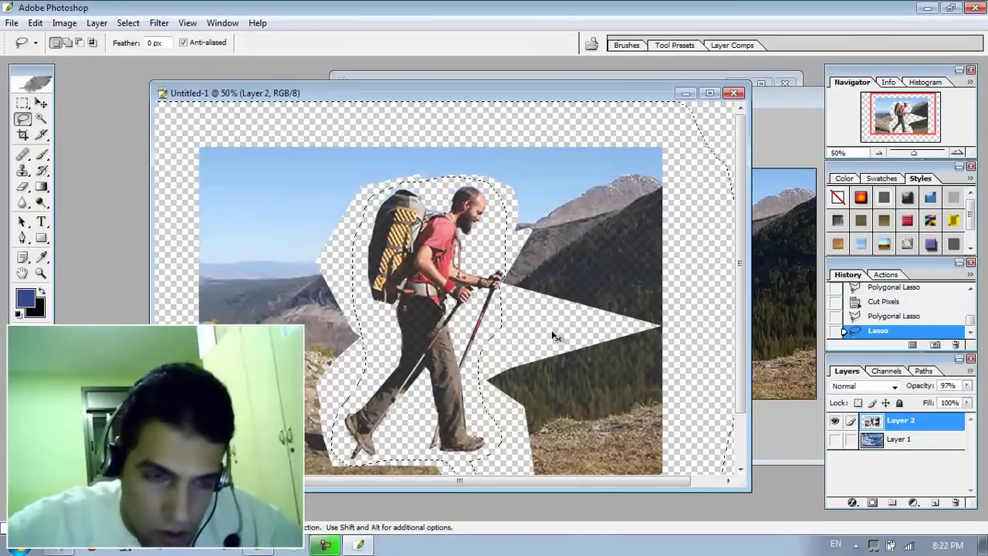
# Subtract the edge of the hiker's front hand and pole grip from the background selection.
pyautogui.hotkey('ctrl', '+')
pyautogui.hotkey('ctrl', '+')
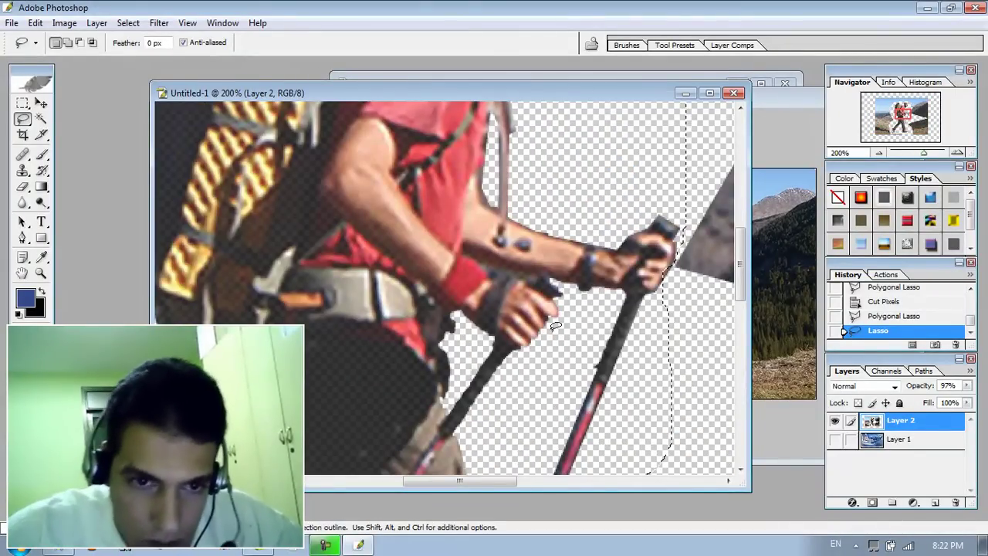
pyautogui.press('alt')
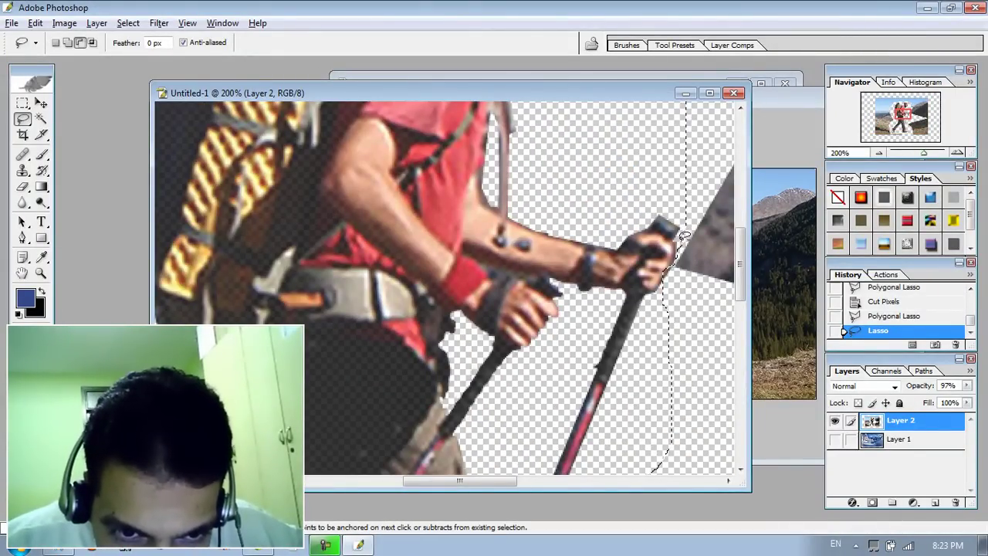
pyautogui.moveTo(652, 295); pyautogui.dragTo(656, 297)
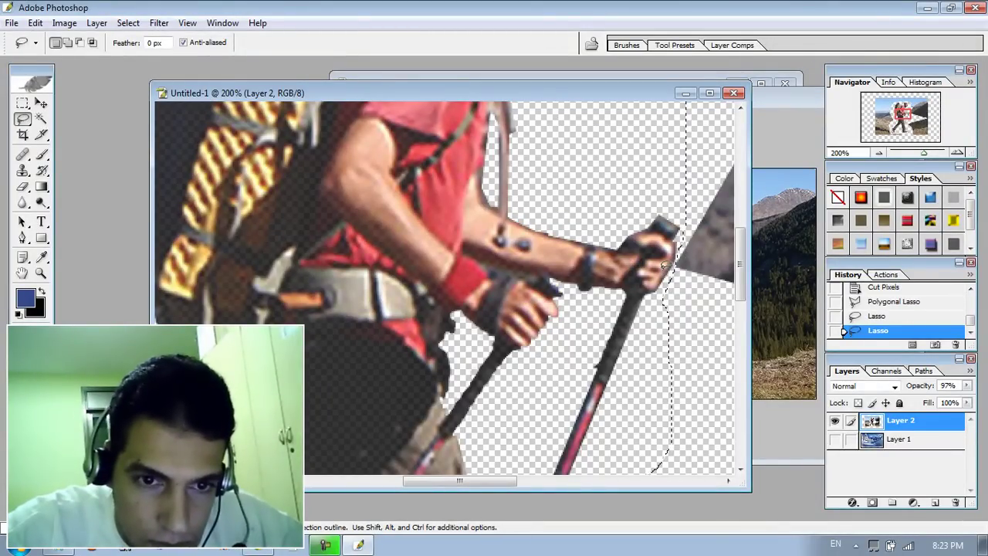
pyautogui.hotkey('ctrl', '-')
pyautogui.hotkey('ctrl', '-')
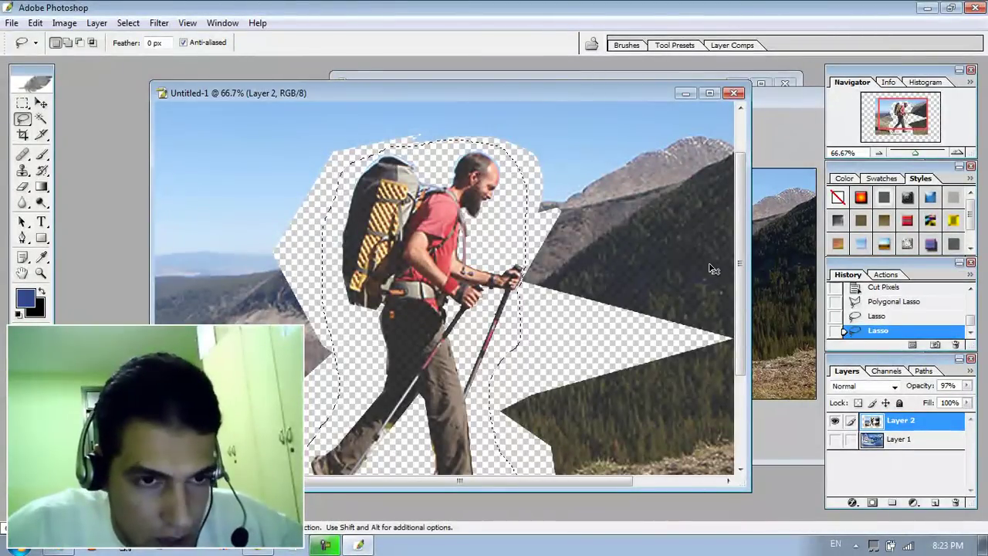
# Cut the selected background from Layer 2 and check the isolated hiker.
pyautogui.hotkey('ctrl', 'x')
pyautogui.hotkey('ctrl', '-')
pyautogui.hotkey('ctrl', '-')
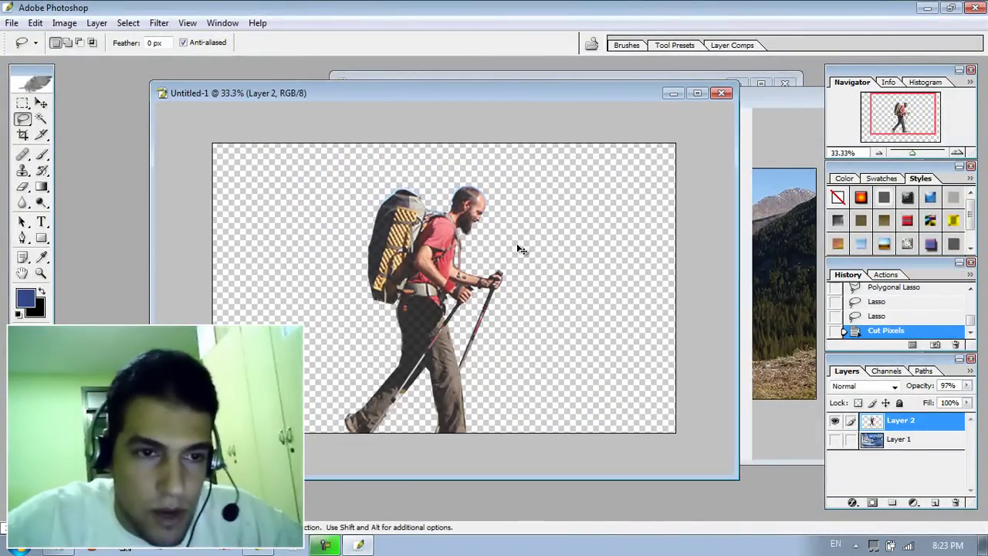
pyautogui.hotkey('ctrl', '+')
pyautogui.hotkey('ctrl', '+')
pyautogui.hotkey('ctrl', '-')
pyautogui.hotkey('ctrl', '+')
pyautogui.hotkey('ctrl', '-')
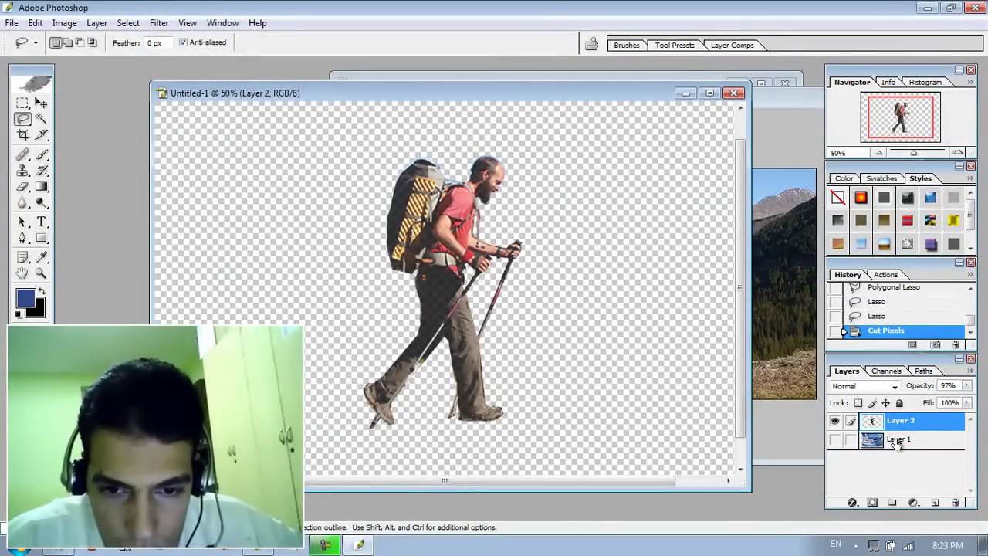
# Show the snowy landscape on Layer 1 and shift the hiker slightly to the left over it.
pyautogui.click(834, 440)
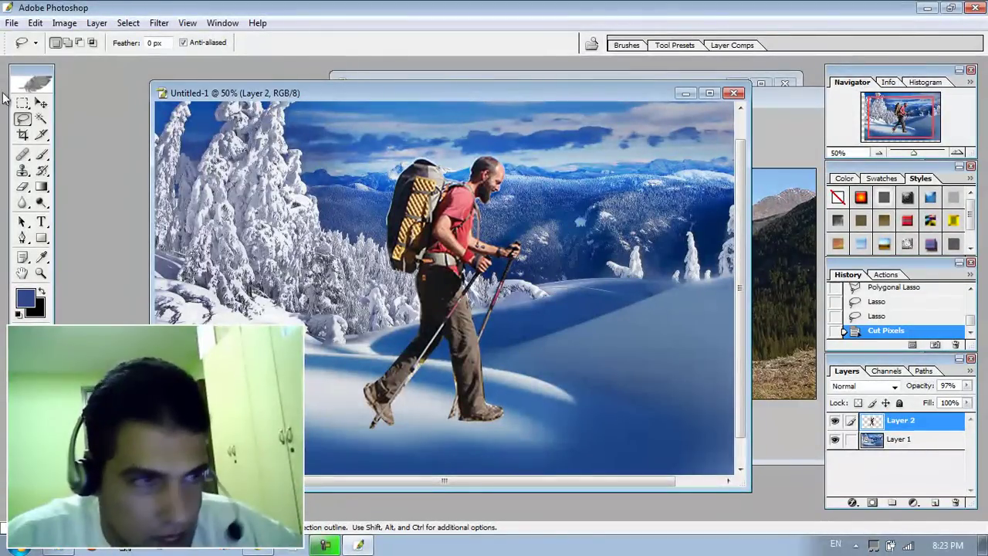
pyautogui.click(41, 102)
pyautogui.moveTo(460, 265)
pyautogui.mouseDown()
pyautogui.moveTo(340, 267)
pyautogui.moveTo(588, 270)
pyautogui.moveTo(339, 267)
pyautogui.moveTo(452, 264)
pyautogui.mouseUp()
# Select the empty area around the hiker on Layer 2 with the Magic Wand at tolerance 32.
pyautogui.click(42, 119)
pyautogui.click(361, 327)
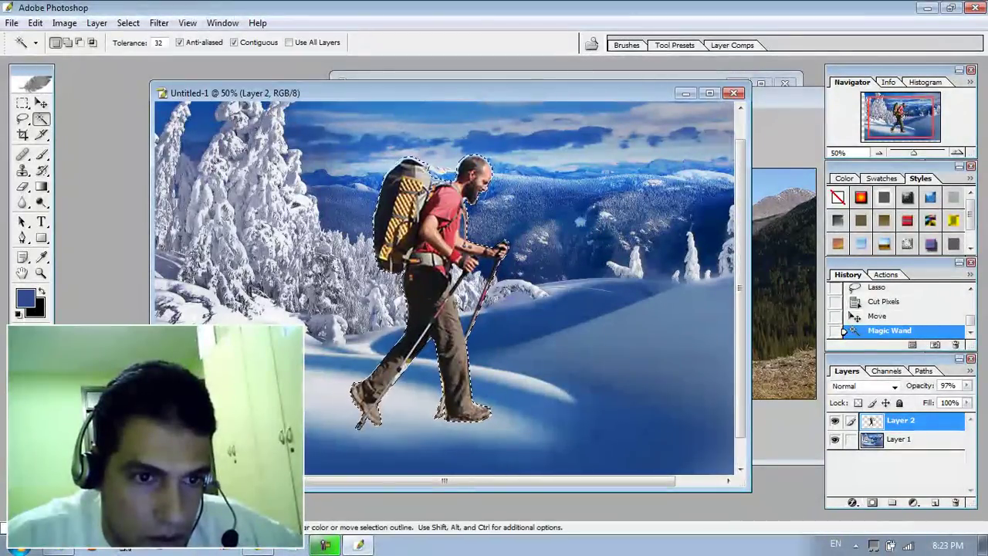
pyautogui.hotkey('ctrl', 'd')
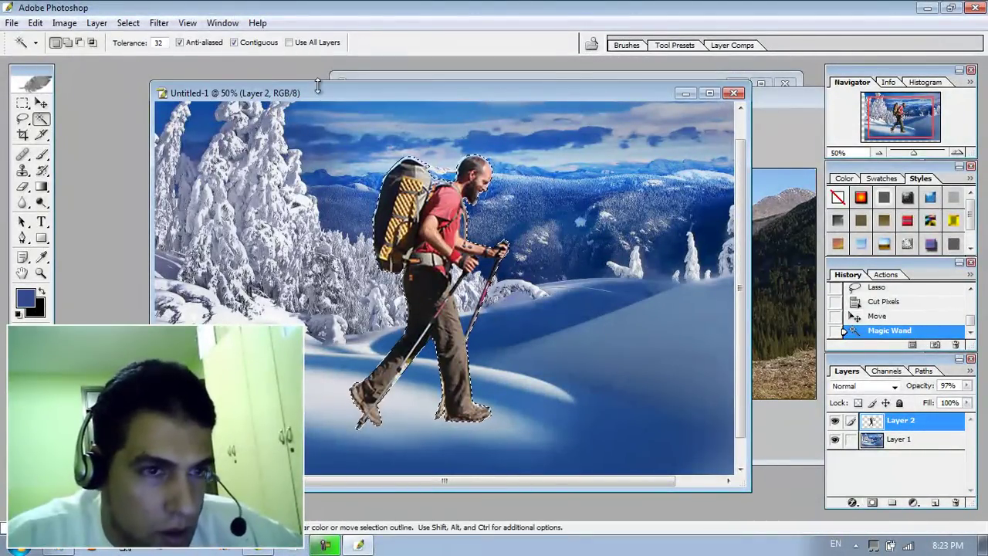
pyautogui.click(207, 162)
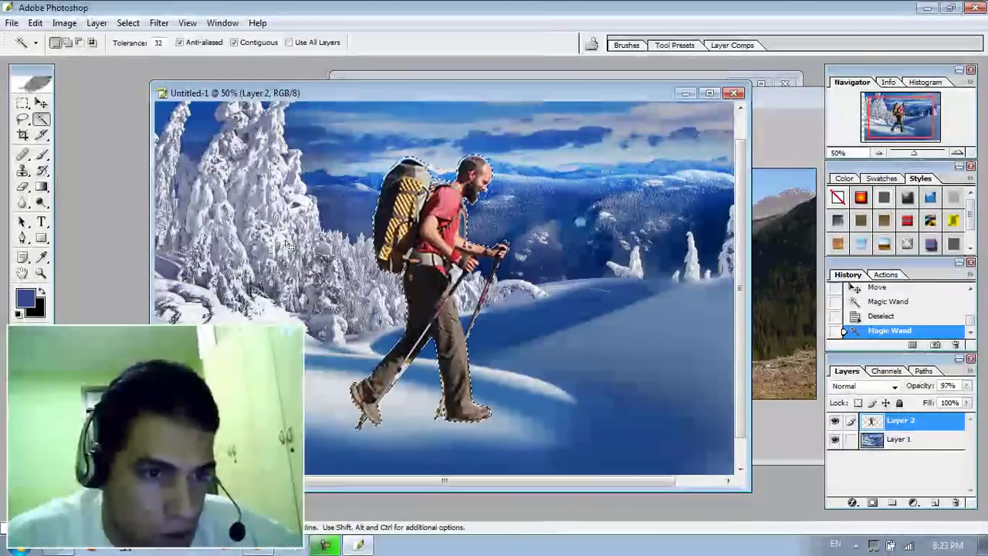
# Convert the selection into a narrow border along the hiker's outline, keeping the suggested width.
pyautogui.click(128, 22)
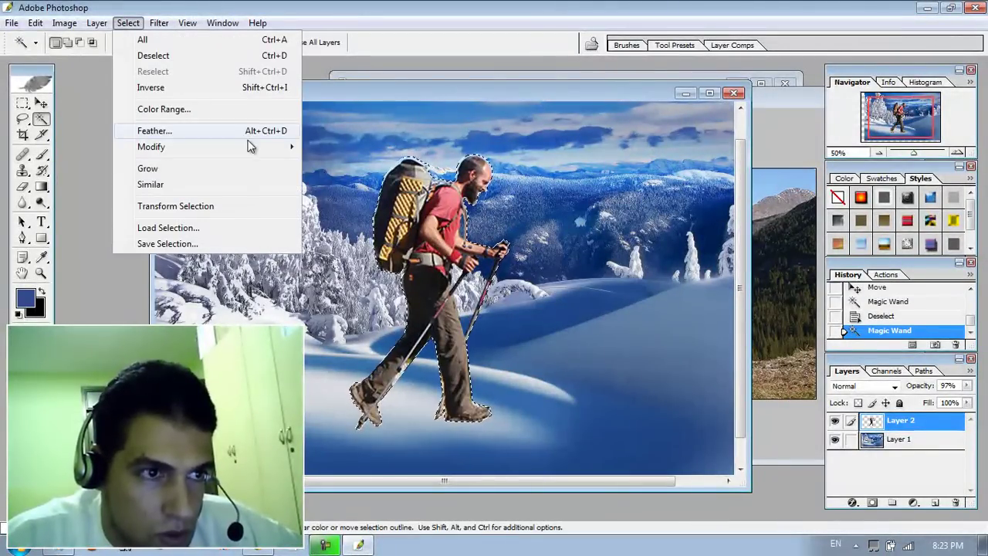
pyautogui.moveTo(278, 147)
pyautogui.click(336, 148)
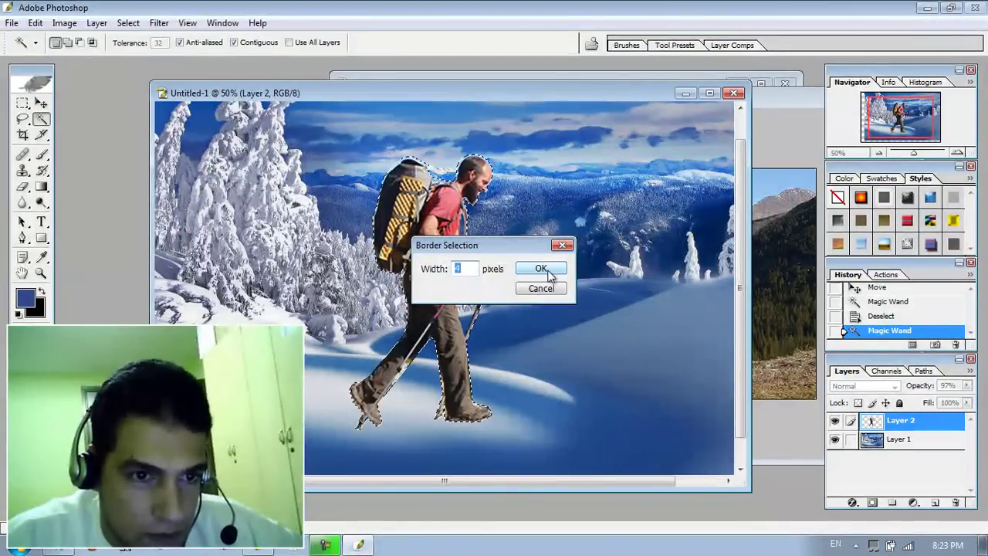
pyautogui.click(541, 270)
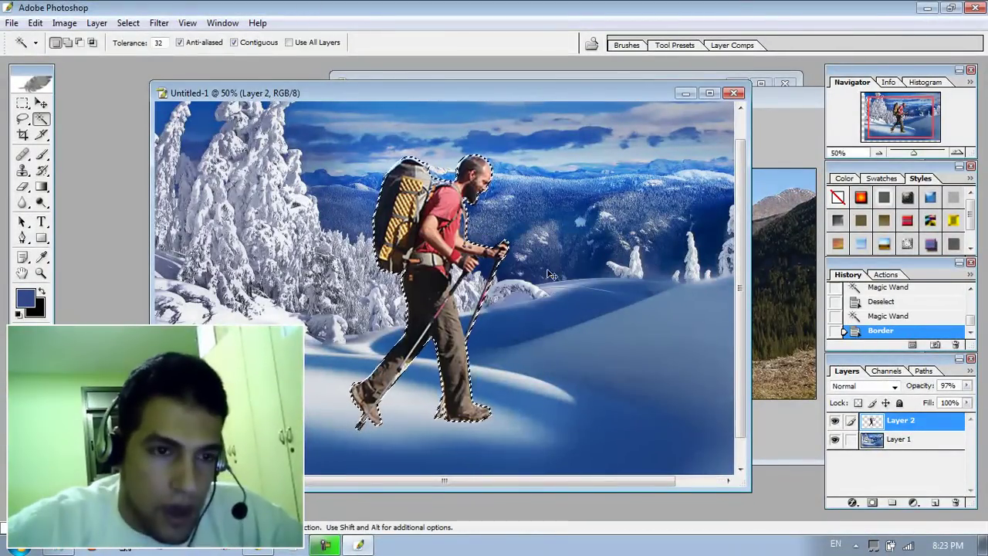
# Soften the selected border around the hiker's outline with a Gaussian Blur of 6.3 pixels and clear the selection.
pyautogui.hotkey('ctrl', '+')
pyautogui.click(159, 23)
pyautogui.moveTo(307, 164)
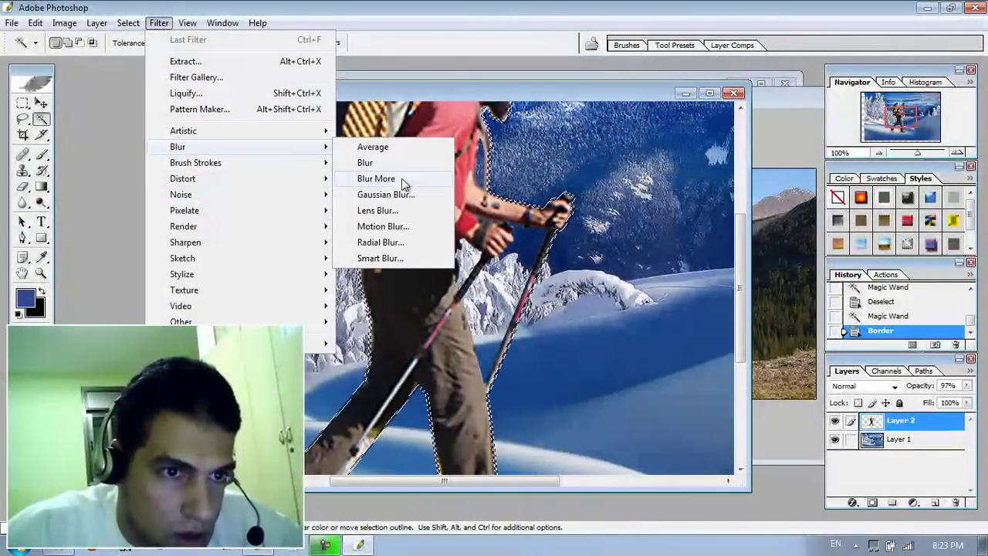
pyautogui.click(412, 194)
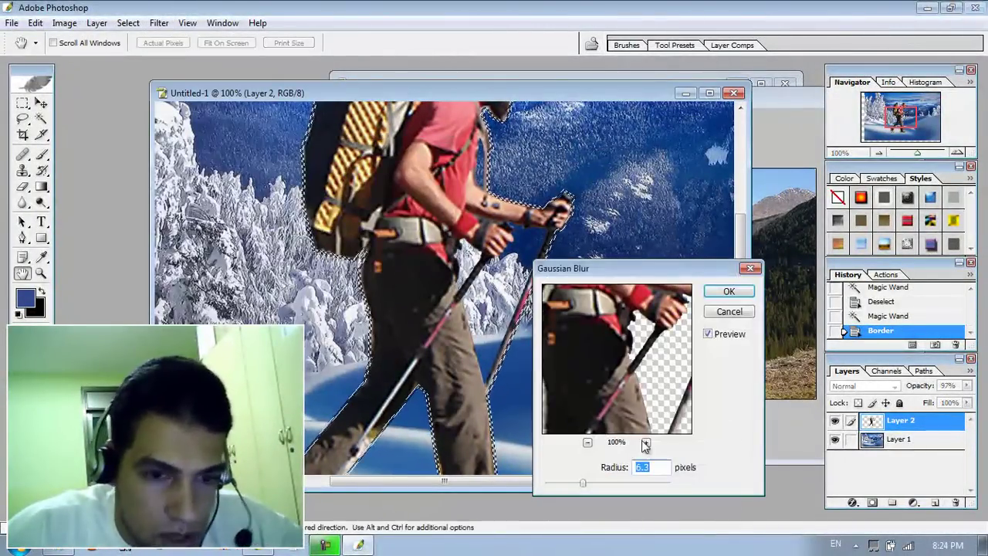
pyautogui.click(729, 290)
pyautogui.press('w')
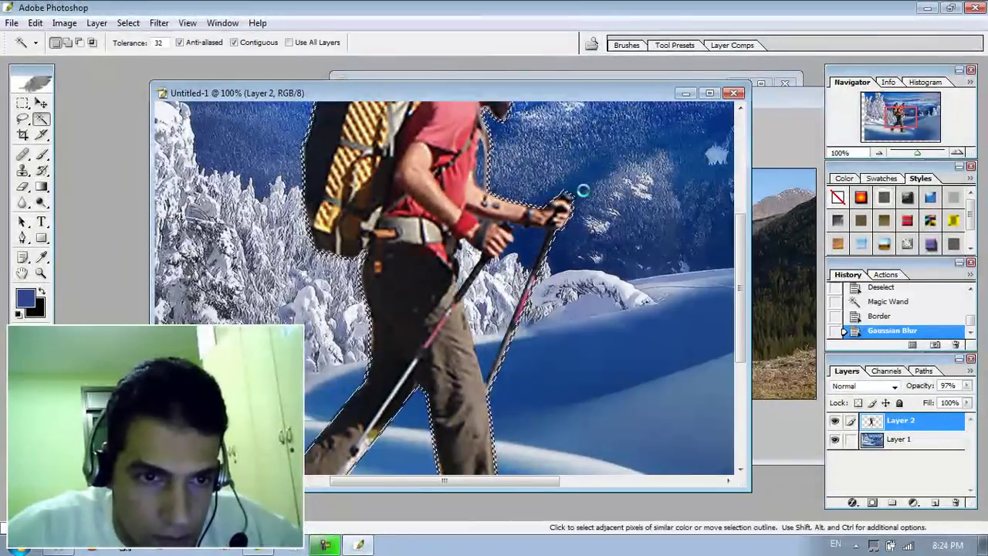
pyautogui.click(579, 190)
pyautogui.hotkey('ctrl', 'd')
pyautogui.hotkey('ctrl', '-')
pyautogui.hotkey('ctrl', '-')
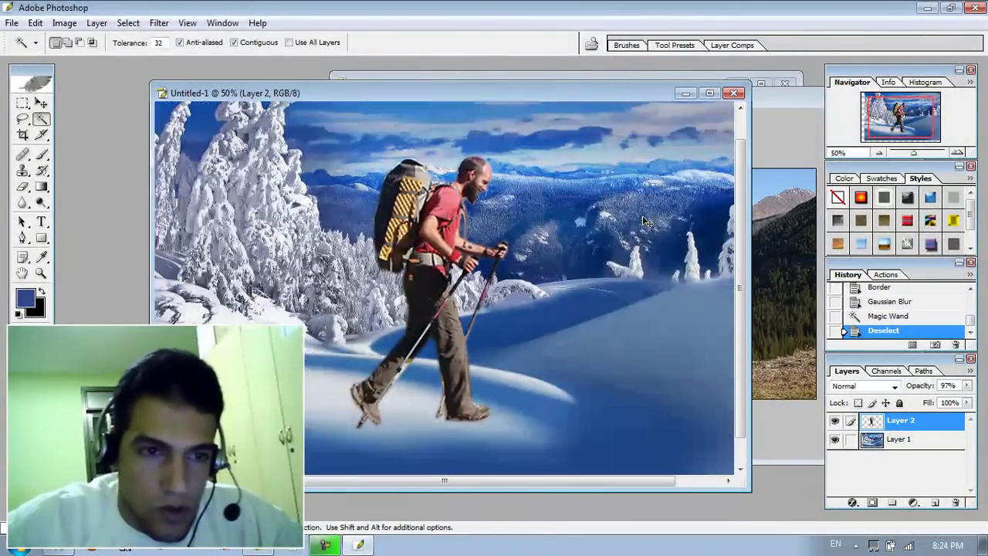
# Move the hiker on Layer 2 further left in the snowy landscape.
pyautogui.click(41, 102)
pyautogui.moveTo(481, 320); pyautogui.dragTo(434, 303)
pyautogui.scroll(2, 457, 299)
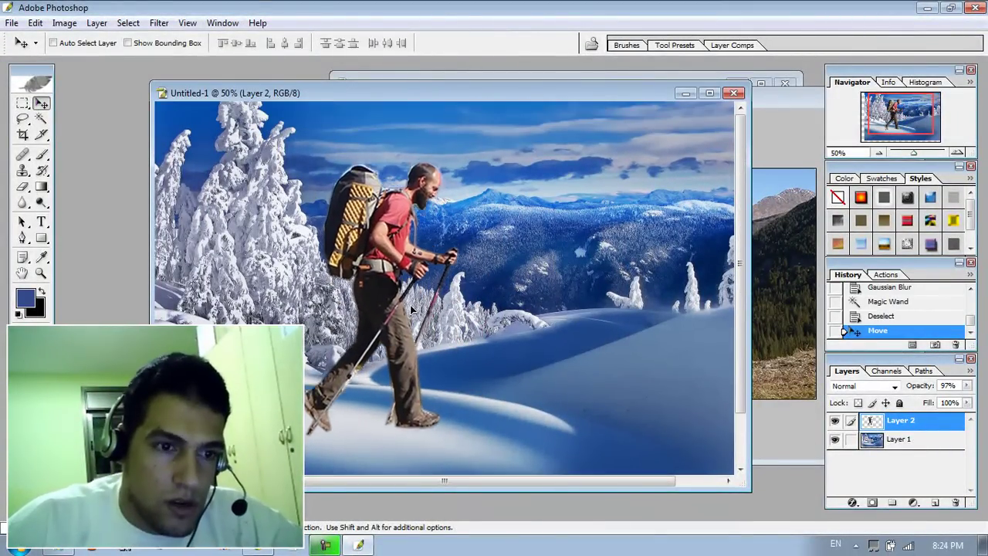
pyautogui.hotkey('ctrl', '-')
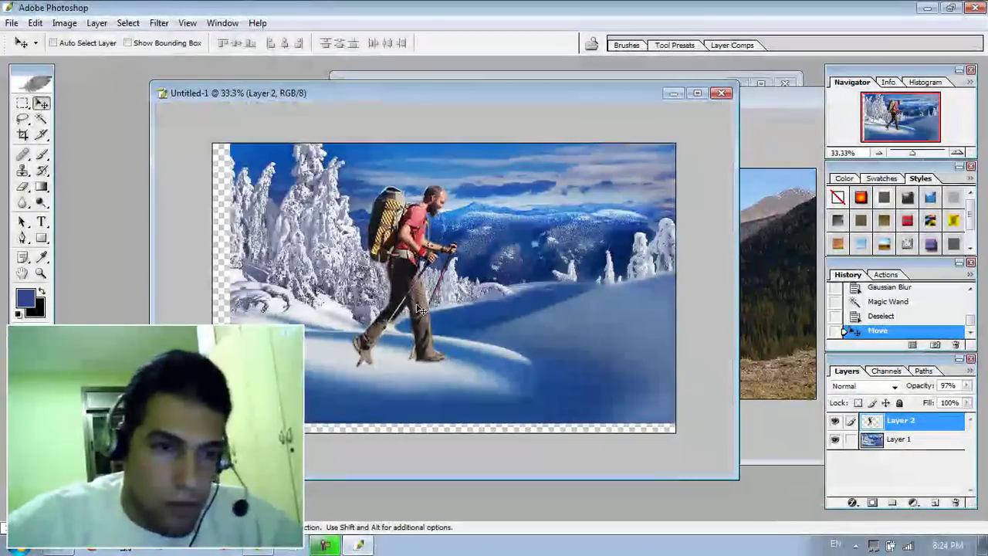
# Shift the Layer 1 landscape to cover the empty canvas edges and lower the hiker slightly onto the snow.
pyautogui.rightClick(551, 339)
pyautogui.click(598, 345)
pyautogui.moveTo(597, 345); pyautogui.dragTo(579, 357)
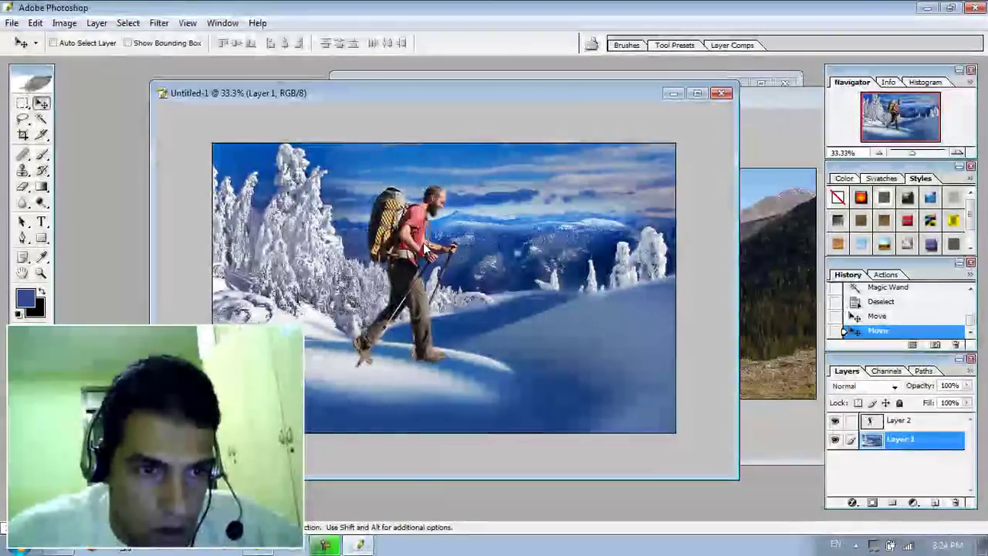
pyautogui.moveTo(411, 244); pyautogui.dragTo(414, 257)
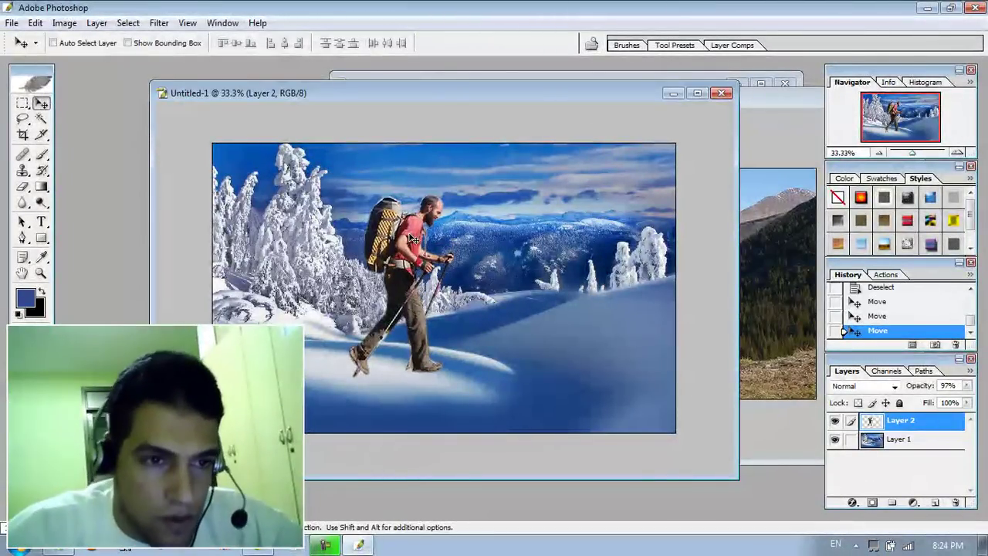
# Duplicate the hiker from Layer 2 onto a new layer, flip the copy vertically and reposition it slightly.
pyautogui.hotkey('ctrl', 'a')
pyautogui.hotkey('ctrl', 'c')
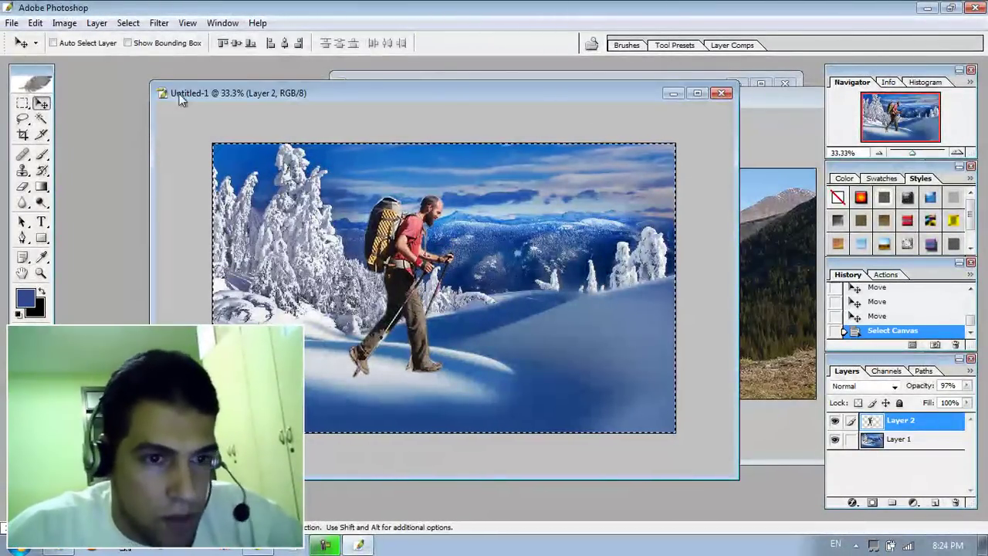
pyautogui.hotkey('ctrl', 'v')
pyautogui.click(35, 23)
pyautogui.moveTo(213, 308)
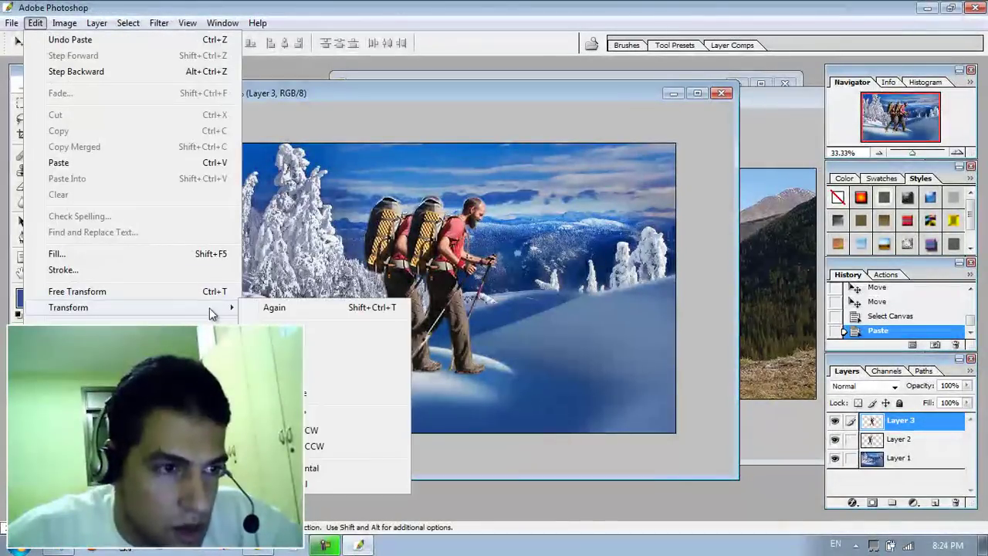
pyautogui.click(315, 487)
pyautogui.moveTo(434, 251); pyautogui.dragTo(431, 274)
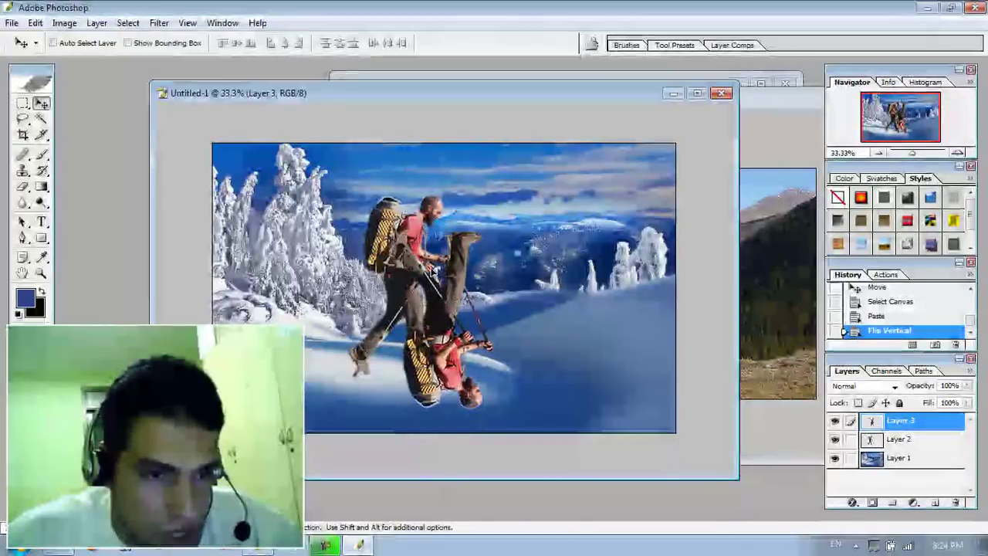
# Squash and skew the flipped hiker into a reflection beneath his feet, about 126% width, 33.5% height and 24.5 degrees horizontal skew.
pyautogui.click(35, 23)
pyautogui.moveTo(77, 307)
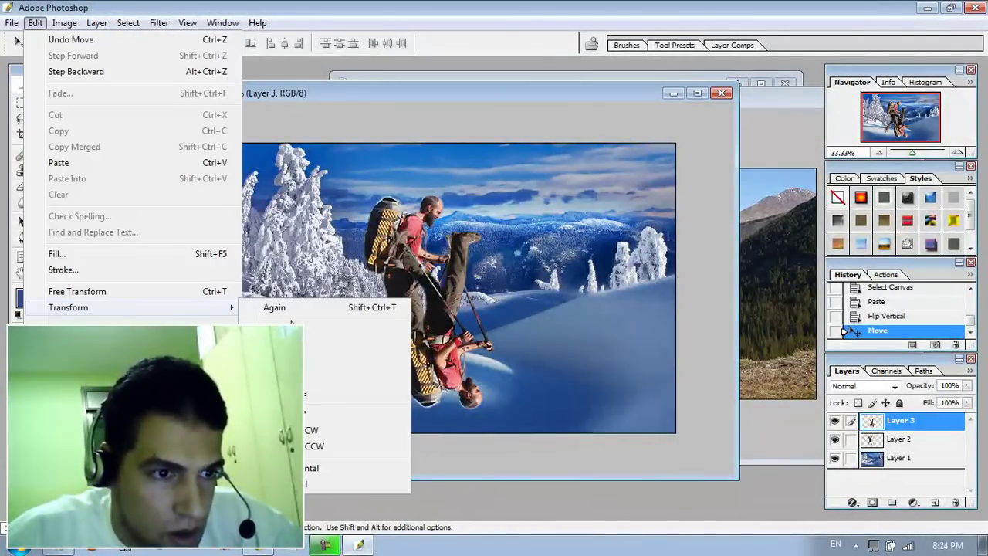
pyautogui.click(270, 322)
pyautogui.moveTo(440, 407); pyautogui.dragTo(567, 296)
pyautogui.rightClick(443, 259)
pyautogui.click(494, 335)
pyautogui.moveTo(513, 262); pyautogui.dragTo(436, 414)
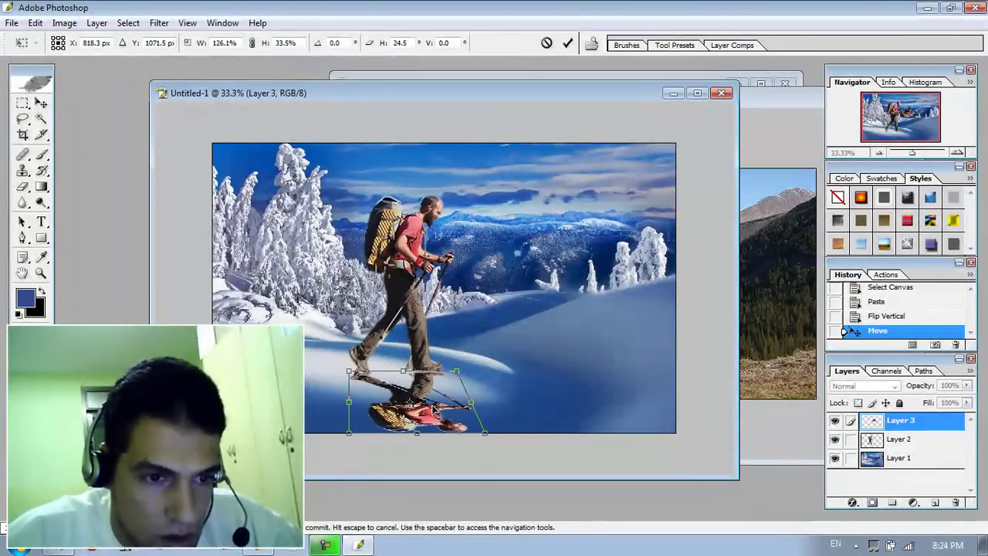
pyautogui.click(41, 103)
pyautogui.click(416, 217)
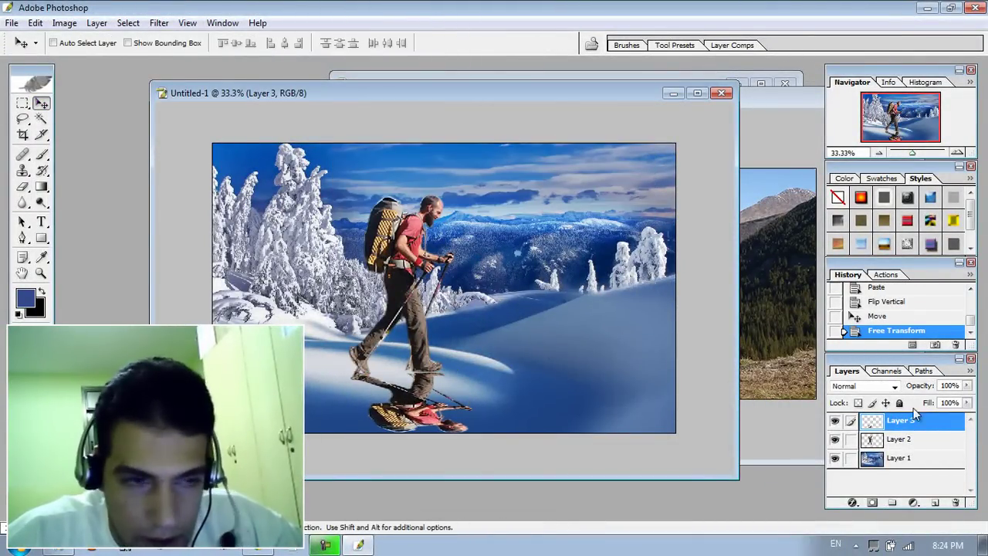
# Shift the reflection's midtones towards blue with Color Balance levels of -1, +2 and +82.
pyautogui.click(64, 22)
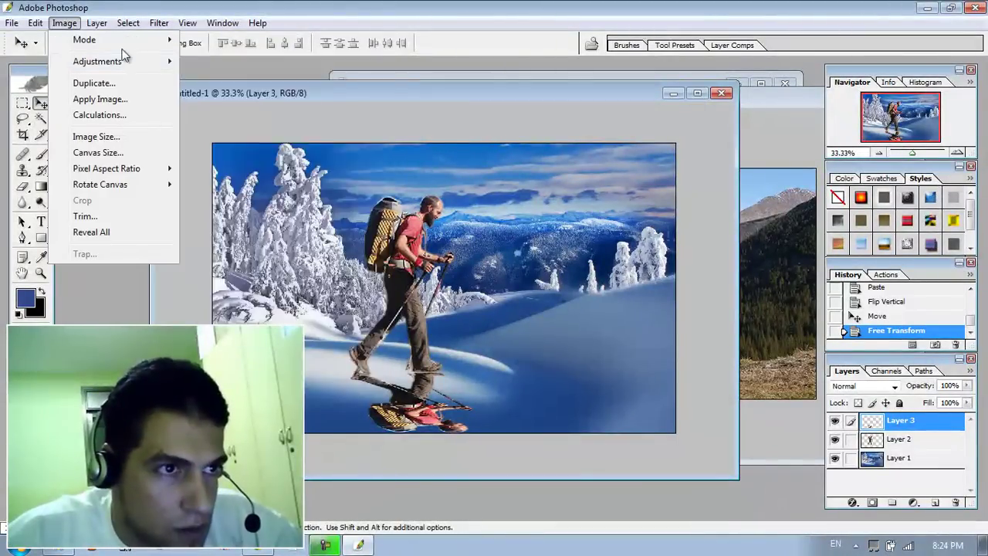
pyautogui.moveTo(139, 61)
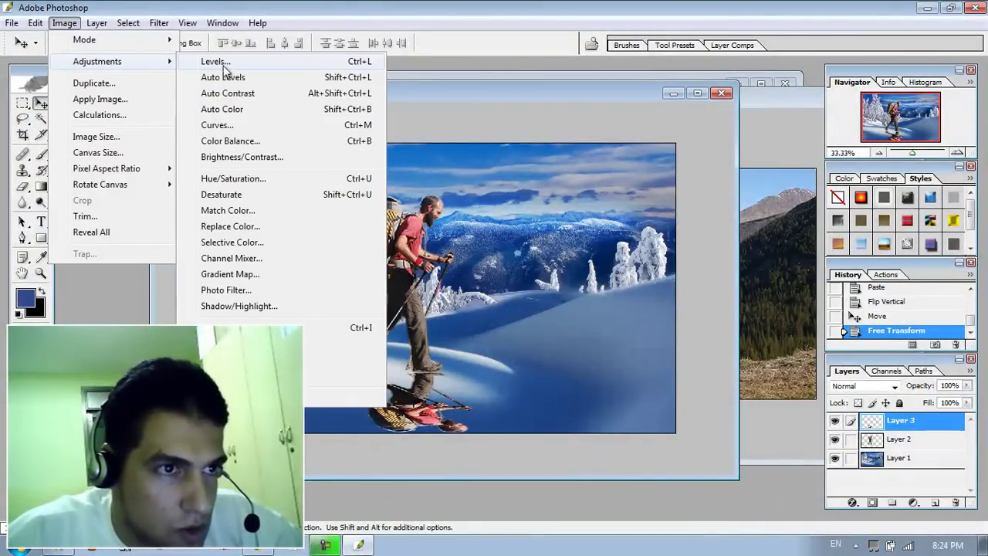
pyautogui.click(242, 144)
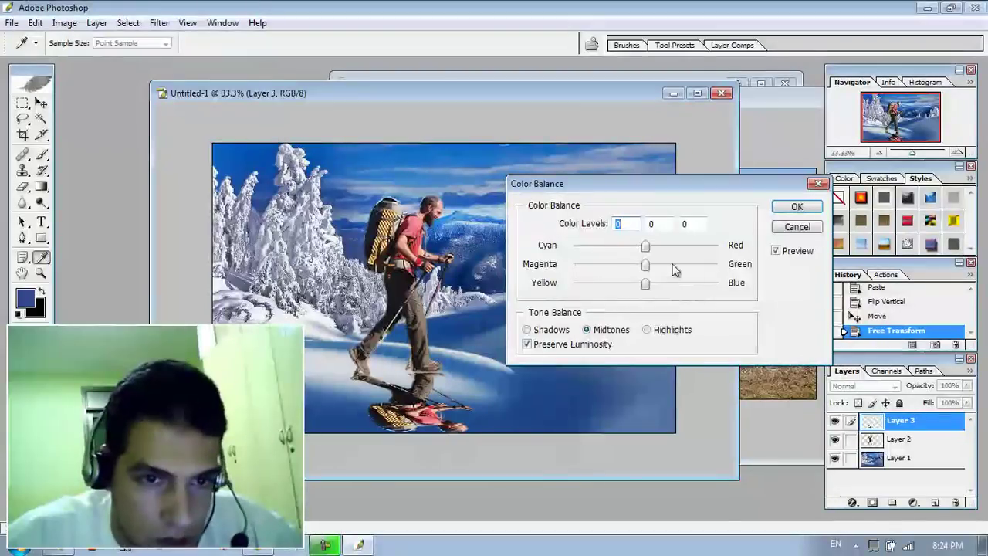
pyautogui.moveTo(645, 255)
pyautogui.mouseDown()
pyautogui.moveTo(680, 255)
pyautogui.moveTo(647, 255)
pyautogui.mouseUp()
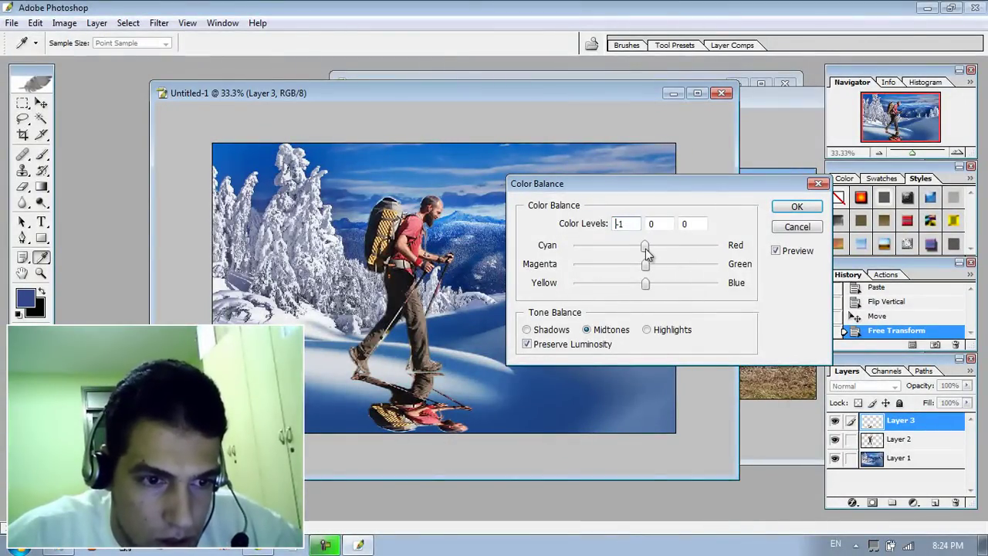
pyautogui.moveTo(670, 286); pyautogui.dragTo(714, 285)
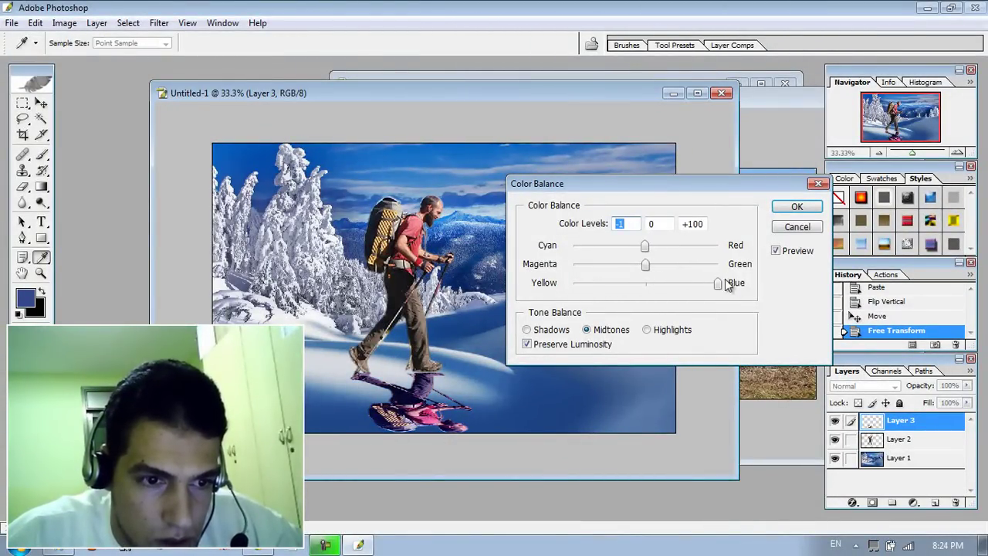
pyautogui.moveTo(645, 263)
pyautogui.mouseDown()
pyautogui.moveTo(686, 265)
pyautogui.moveTo(648, 264)
pyautogui.mouseUp()
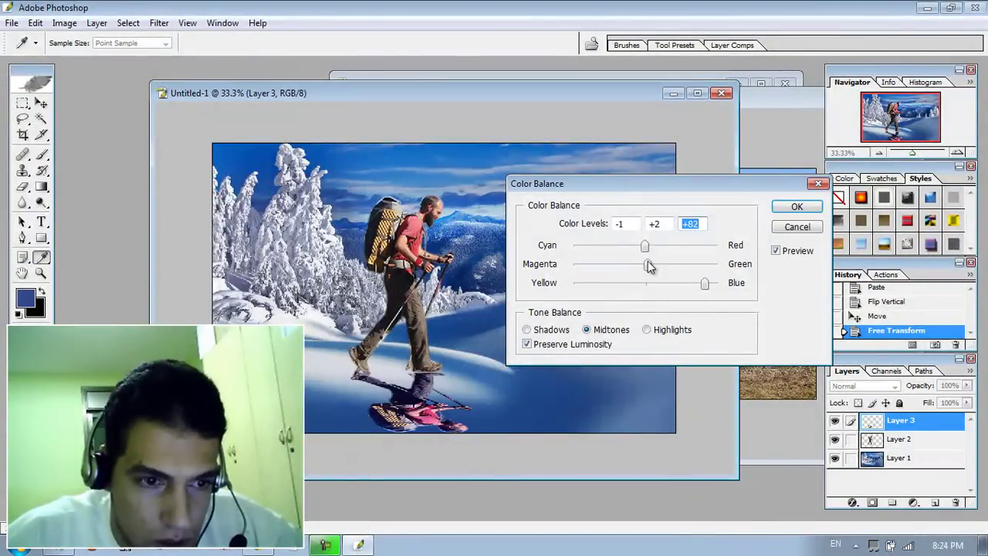
pyautogui.click(795, 206)
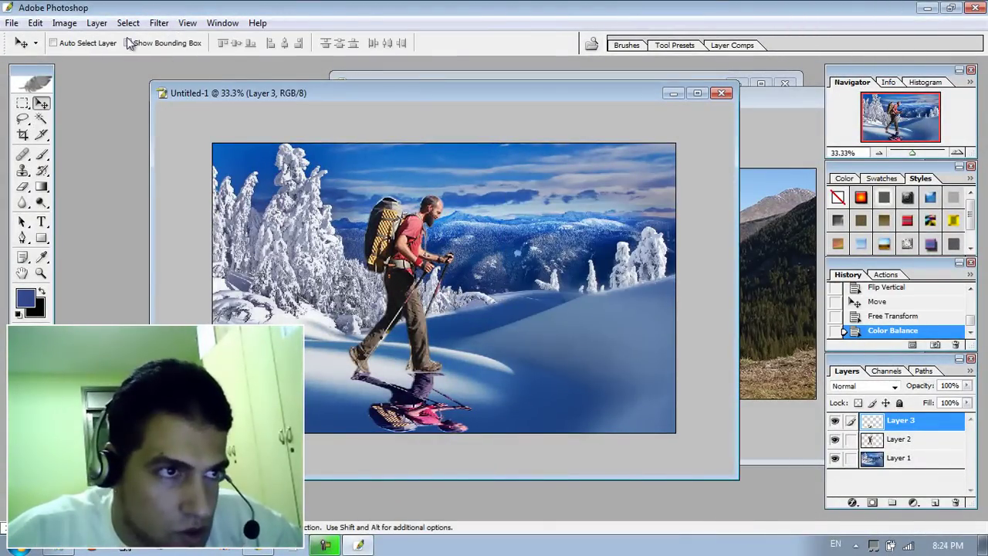
# Lighten the reflection on Layer 3 with Hue/Saturation, setting Lightness to +77.
pyautogui.click(64, 23)
pyautogui.moveTo(154, 61)
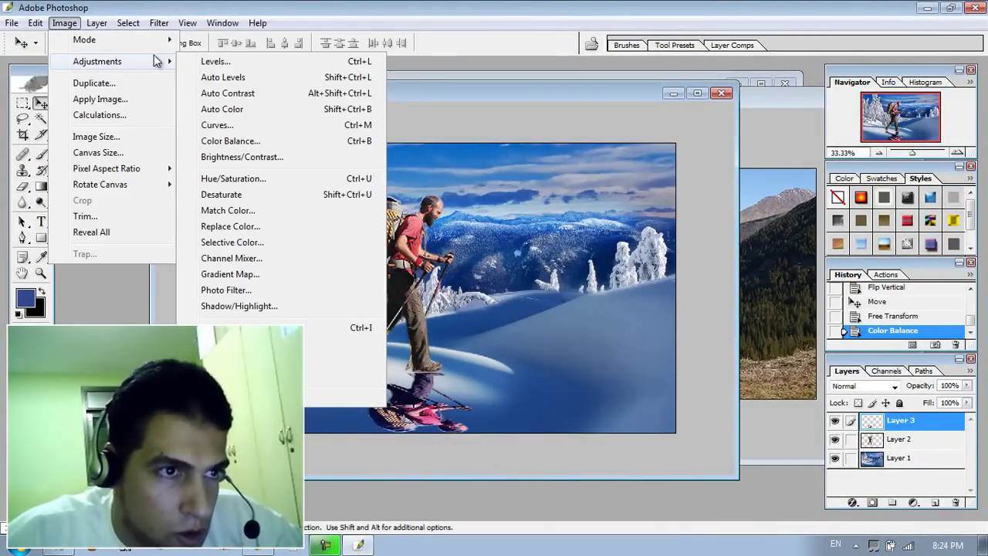
pyautogui.click(247, 178)
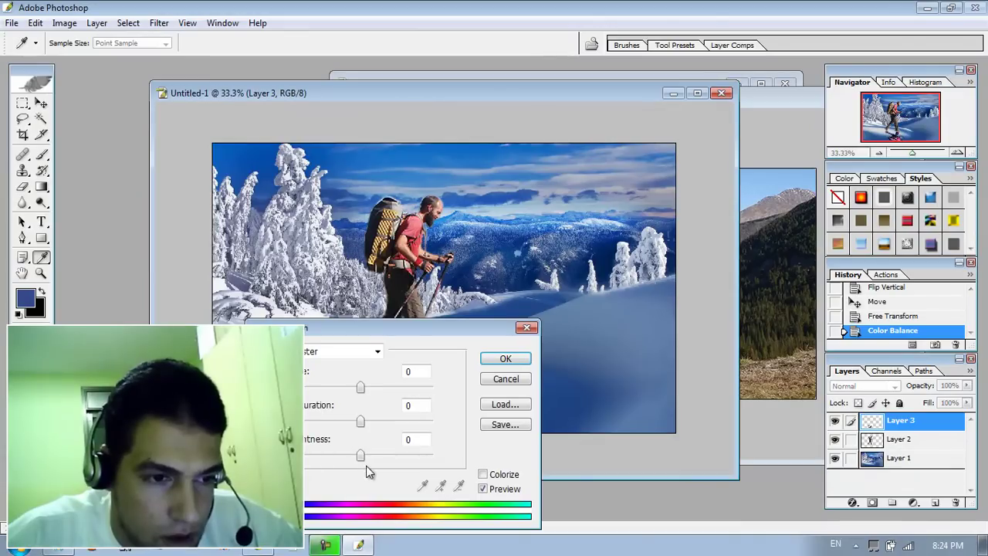
pyautogui.moveTo(416, 328); pyautogui.dragTo(636, 87)
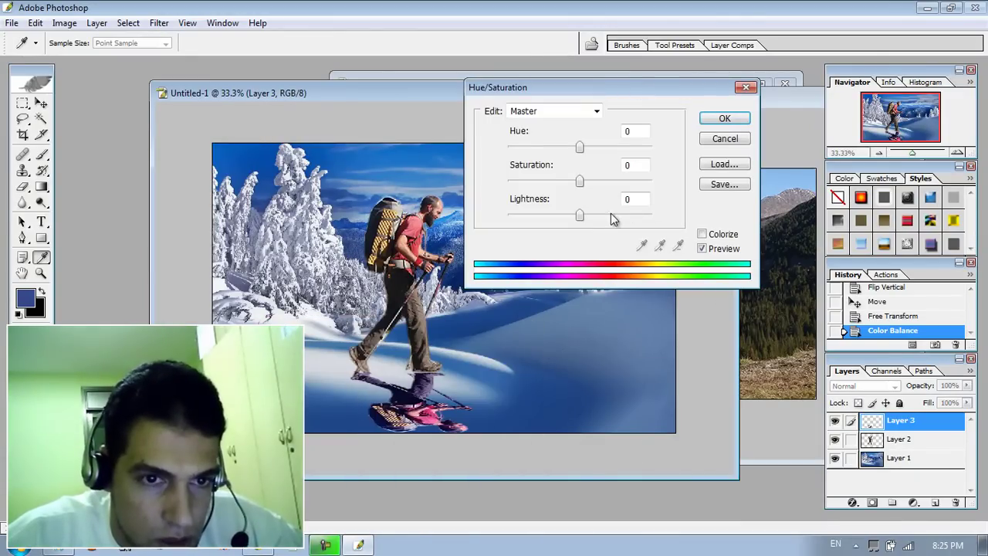
pyautogui.moveTo(579, 219); pyautogui.dragTo(635, 219)
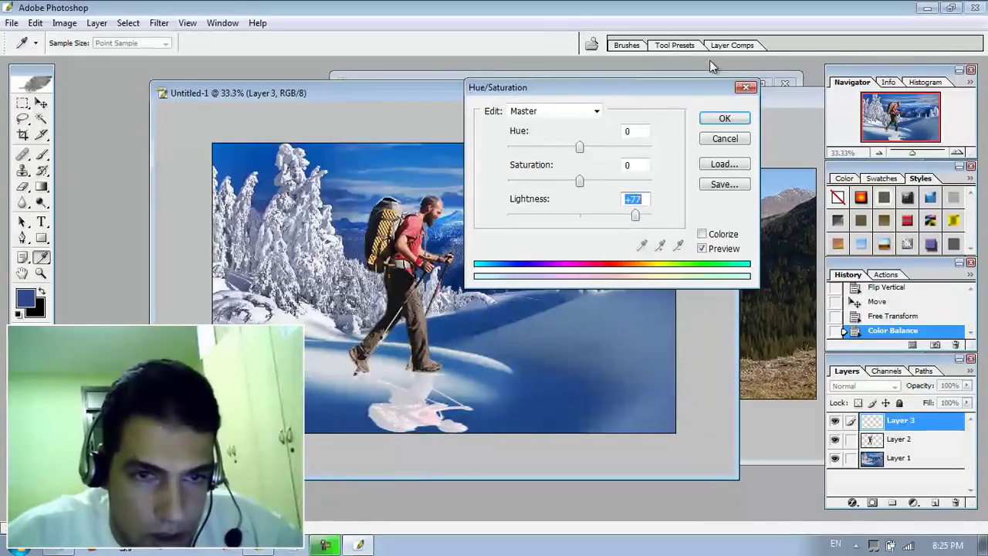
pyautogui.click(720, 117)
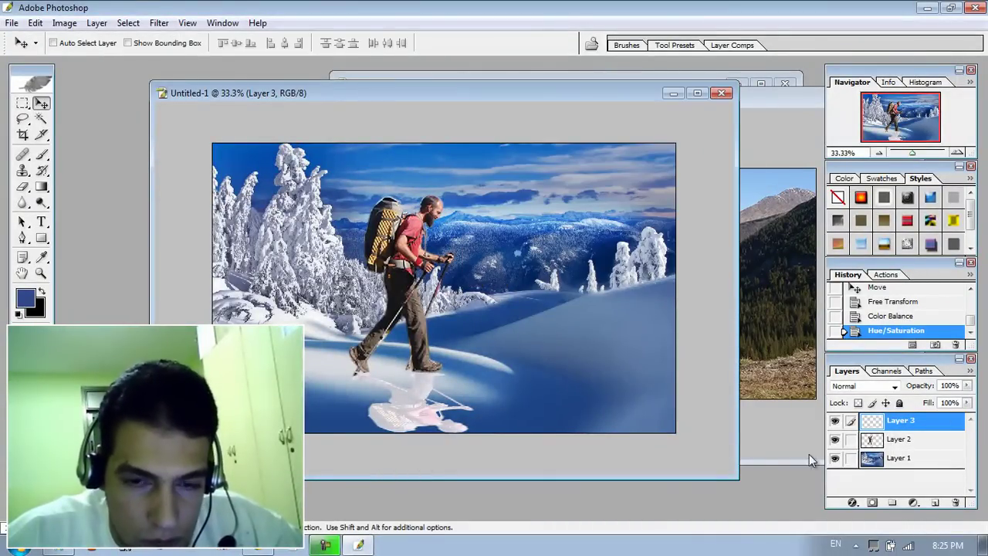
# Reduce the opacity of the reflection on Layer 3 to 12%.
pyautogui.click(967, 386)
pyautogui.moveTo(967, 403); pyautogui.dragTo(901, 402)
pyautogui.scroll(-2, 363, 444)
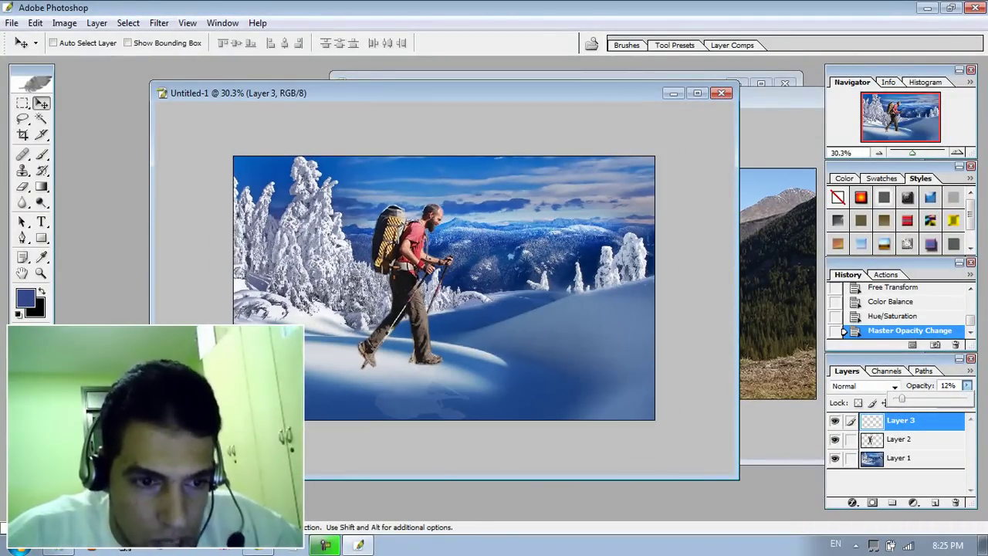
# Examine at several zoom levels how the hiker and the faint reflection blend into the snowy landscape.
pyautogui.scroll(-2, 438, 471)
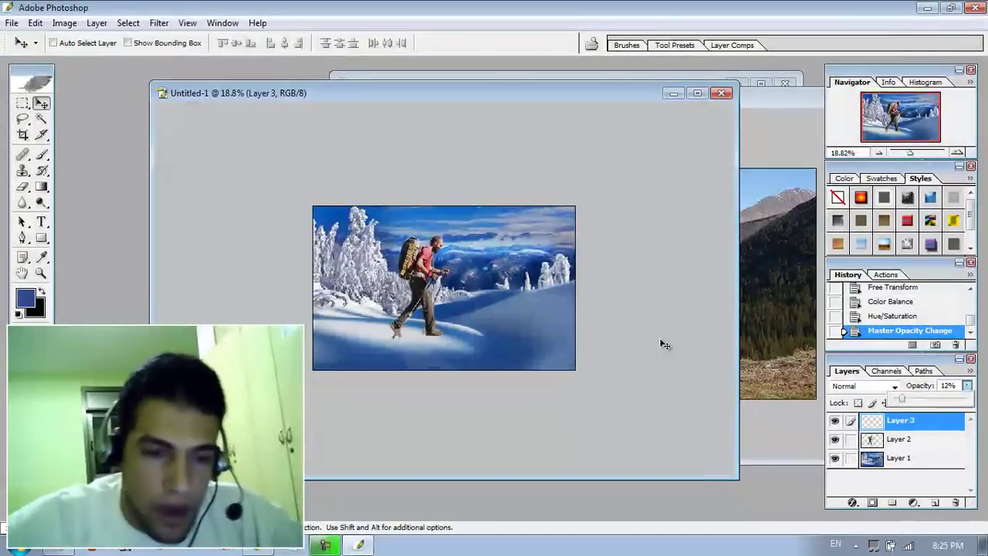
pyautogui.scroll(3, 662, 344)
pyautogui.scroll(1, 661, 344)
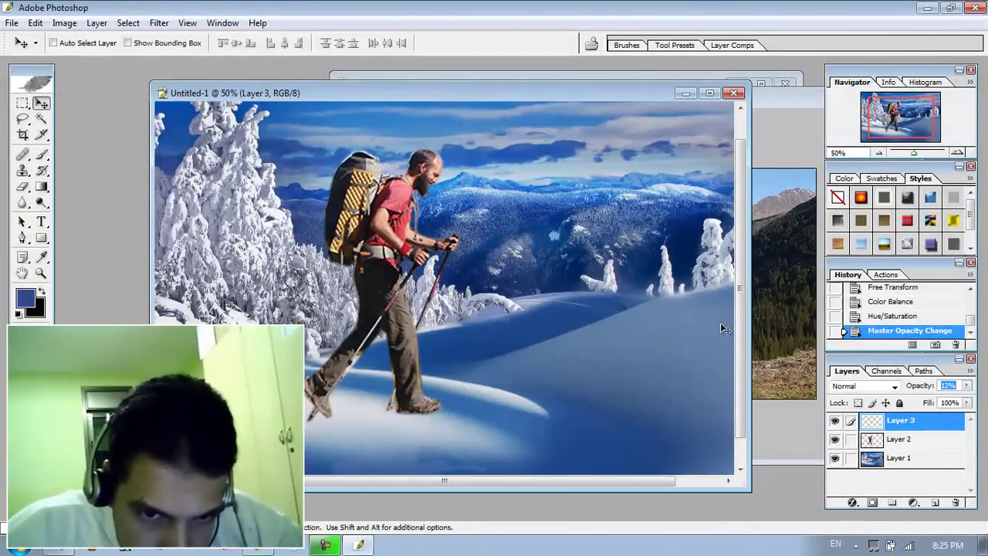
pyautogui.scroll(-2, 723, 327)
pyautogui.scroll(-1, 460, 452)
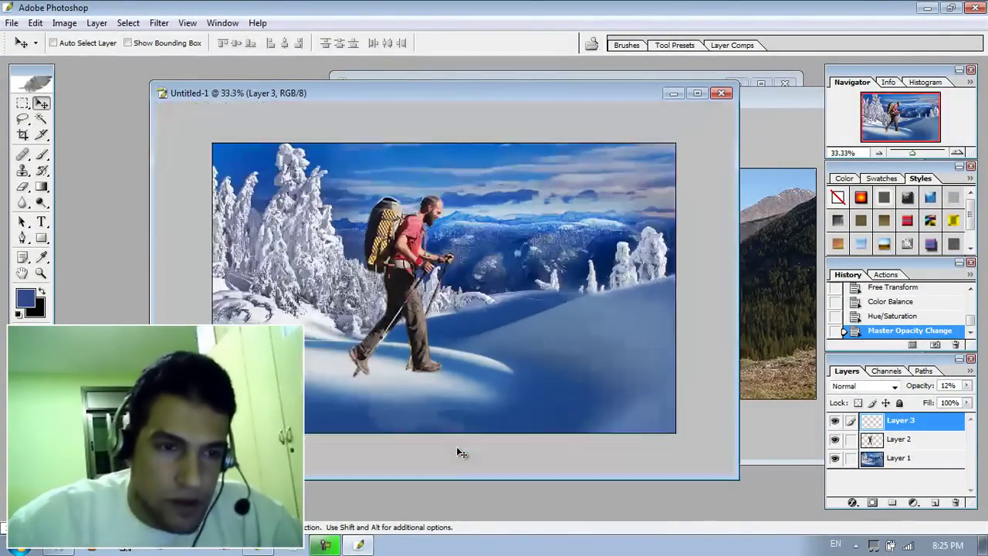
pyautogui.scroll(-1, 383, 311)
pyautogui.scroll(-1, 384, 311)
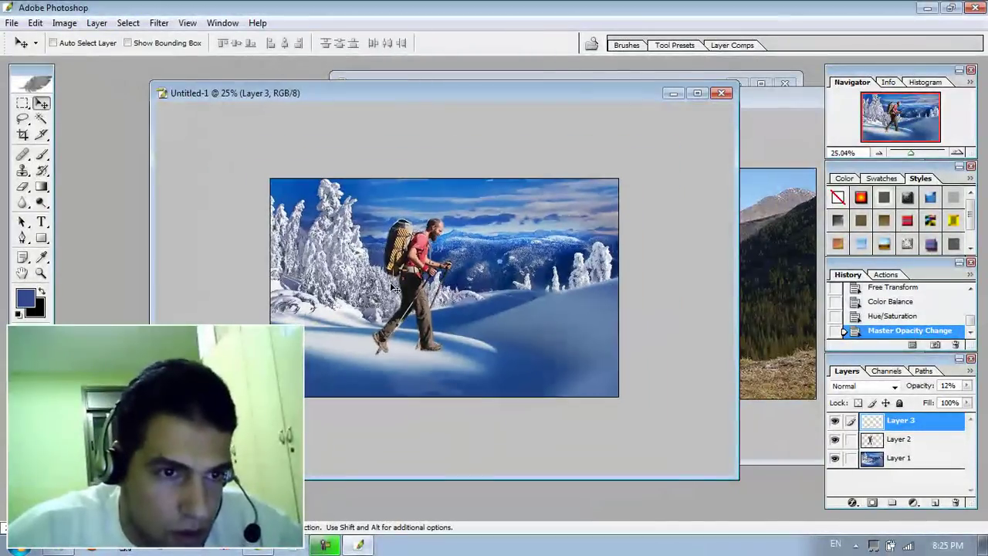
pyautogui.scroll(-1, 393, 287)
pyautogui.scroll(2, 393, 288)
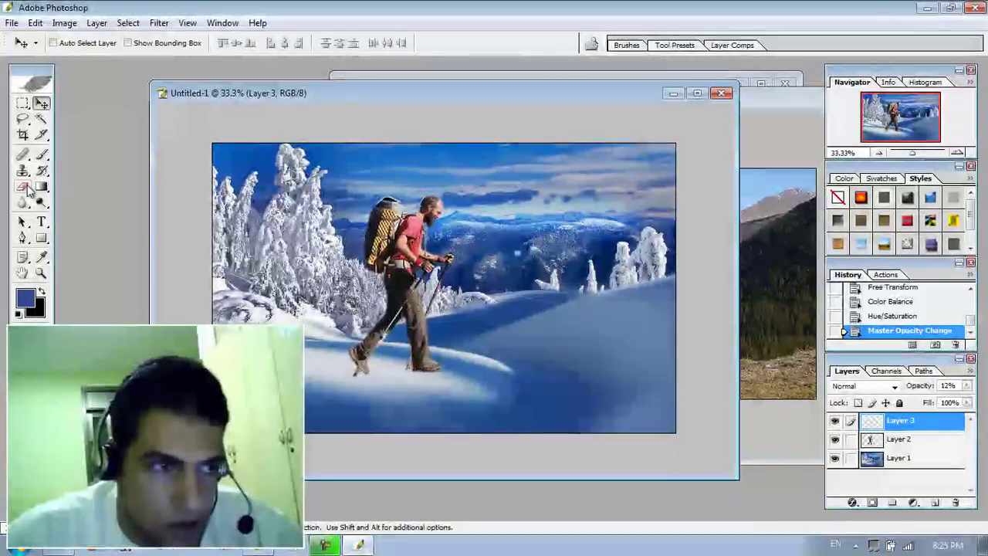
# Add the title "Sterio007" in 72 pt Impact and place it in the sky near the composition's upper-right corner.
pyautogui.click(42, 222)
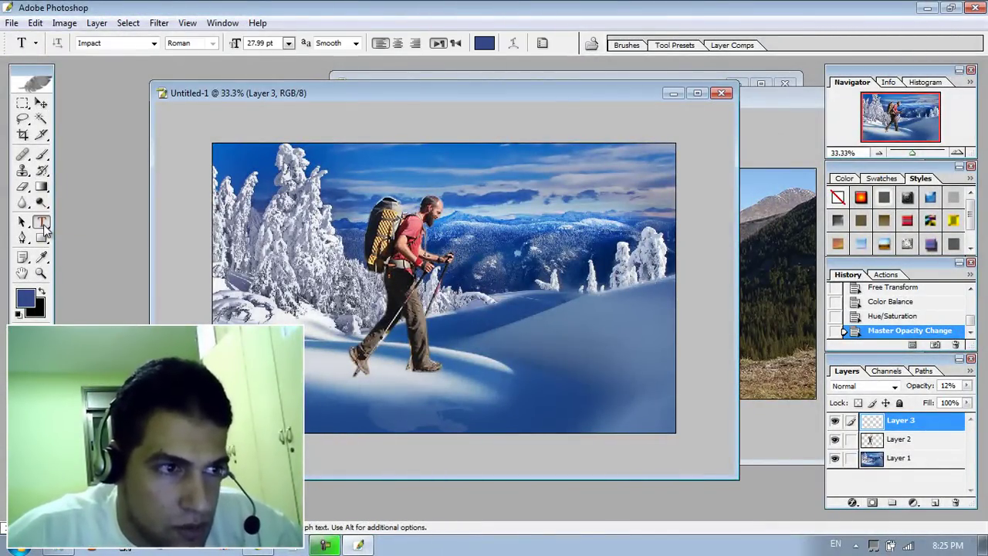
pyautogui.moveTo(397, 170); pyautogui.dragTo(617, 282)
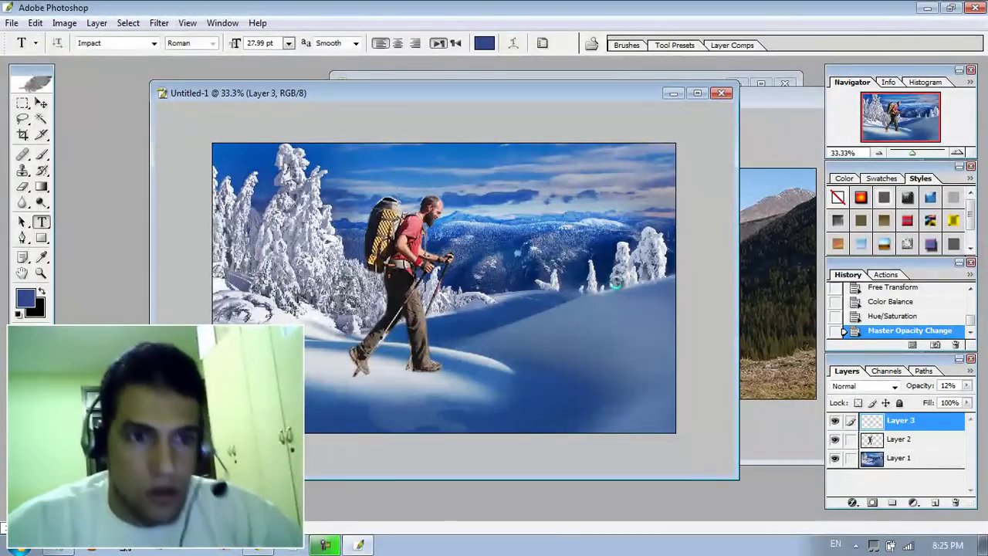
pyautogui.write('Sterio007')
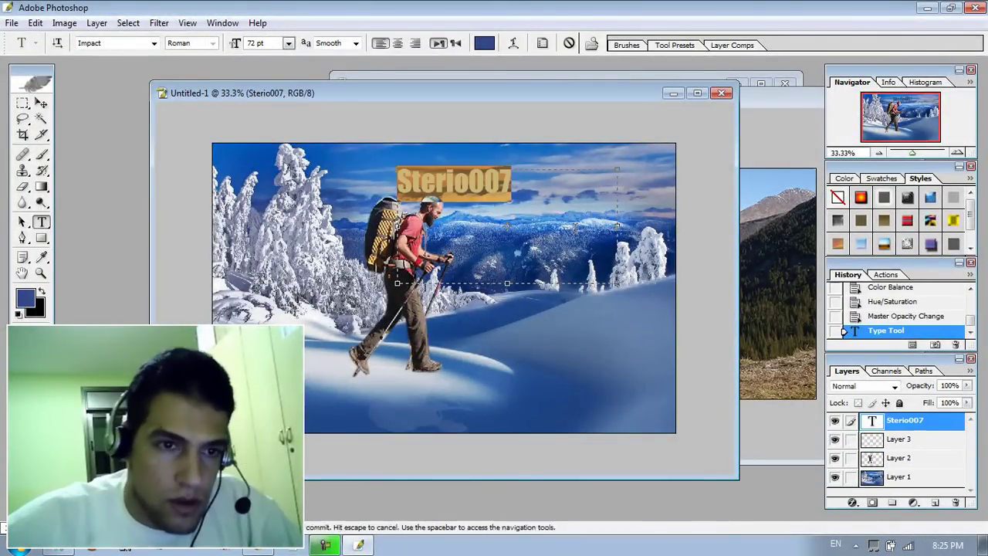
pyautogui.hotkey('ctrl', 'a')
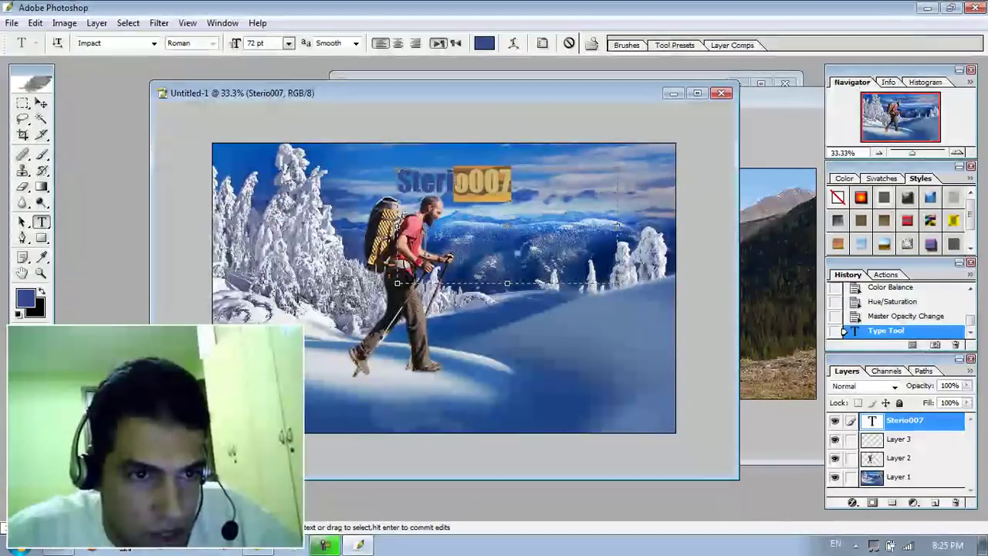
pyautogui.click(42, 105)
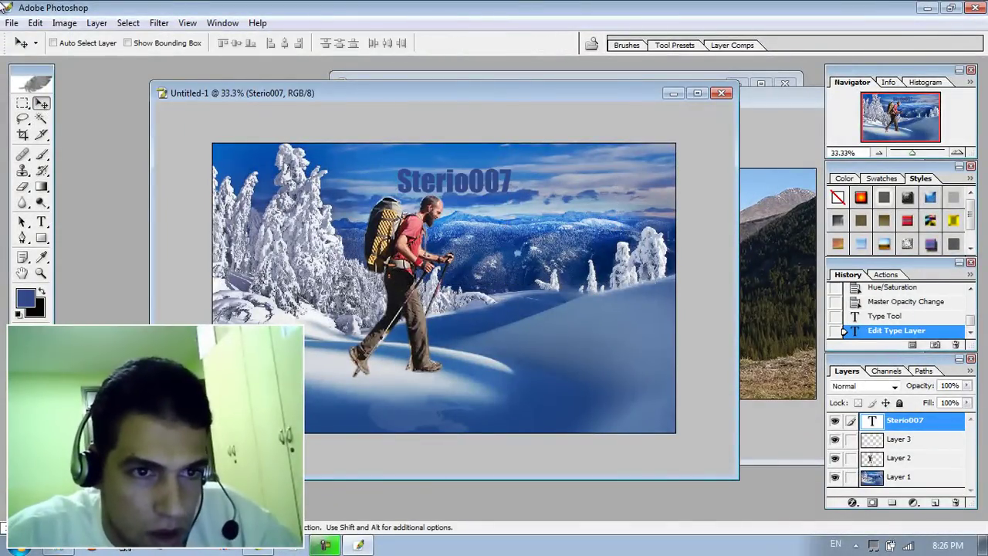
pyautogui.moveTo(429, 179); pyautogui.dragTo(562, 168)
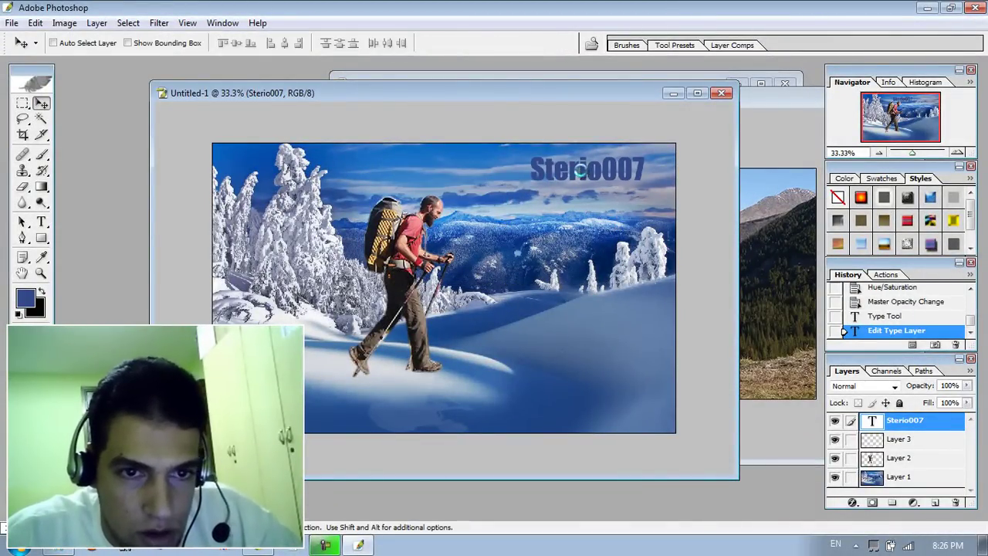
# Apply a red Stroke layer style to the Sterio007 title and shift it closer to the image's upper-right corner.
pyautogui.rightClick(903, 419)
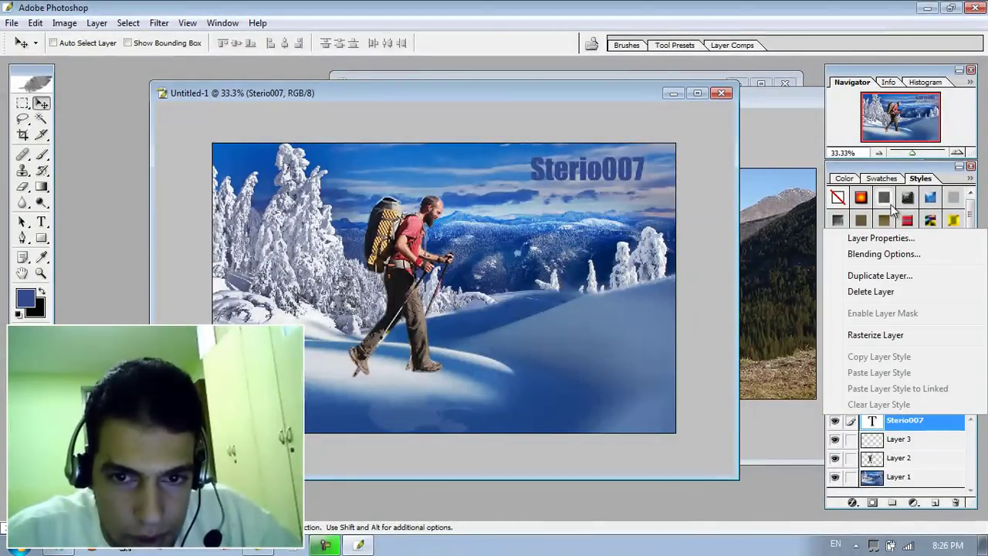
pyautogui.click(882, 255)
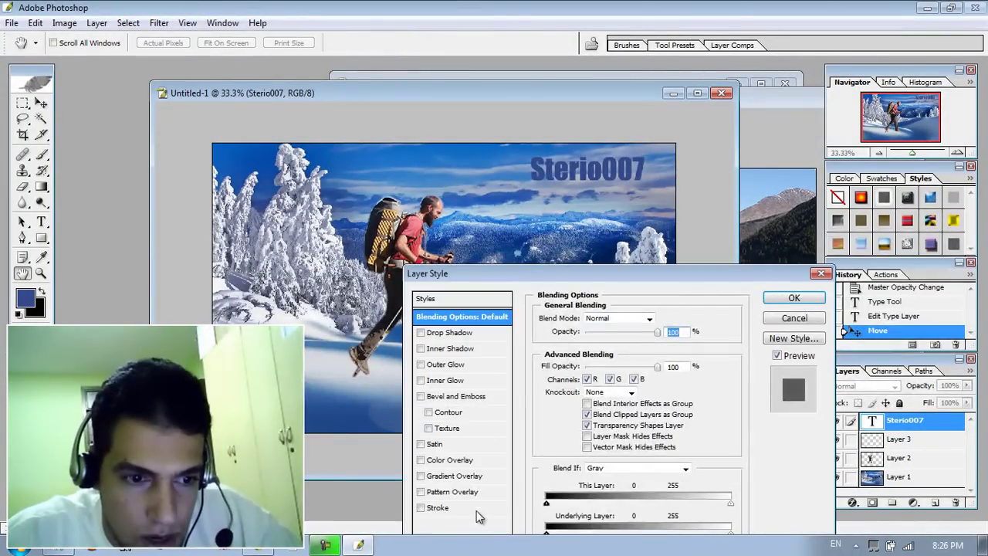
pyautogui.click(463, 508)
pyautogui.moveTo(586, 317)
pyautogui.mouseDown()
pyautogui.moveTo(611, 316)
pyautogui.moveTo(594, 319)
pyautogui.mouseUp()
pyautogui.click(794, 298)
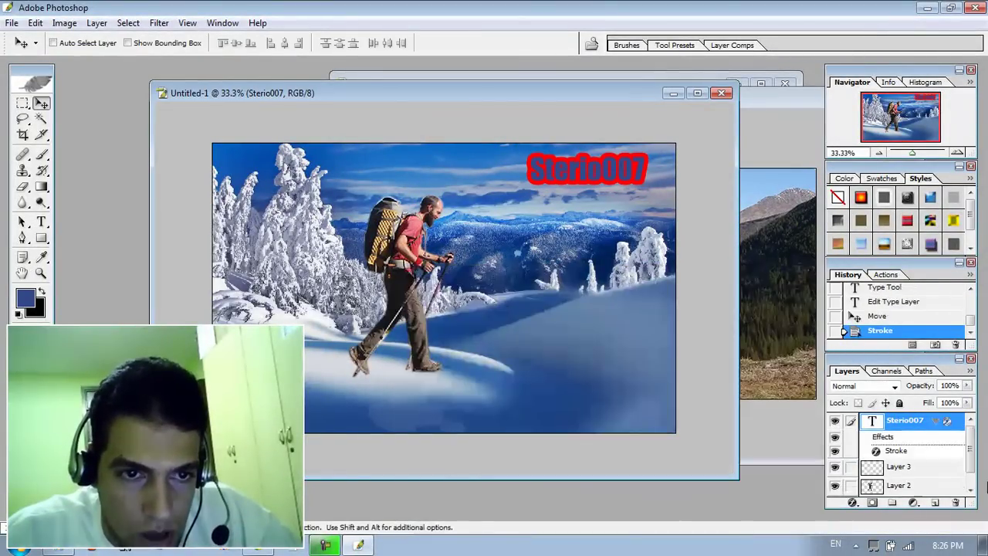
pyautogui.moveTo(624, 177); pyautogui.dragTo(609, 172)
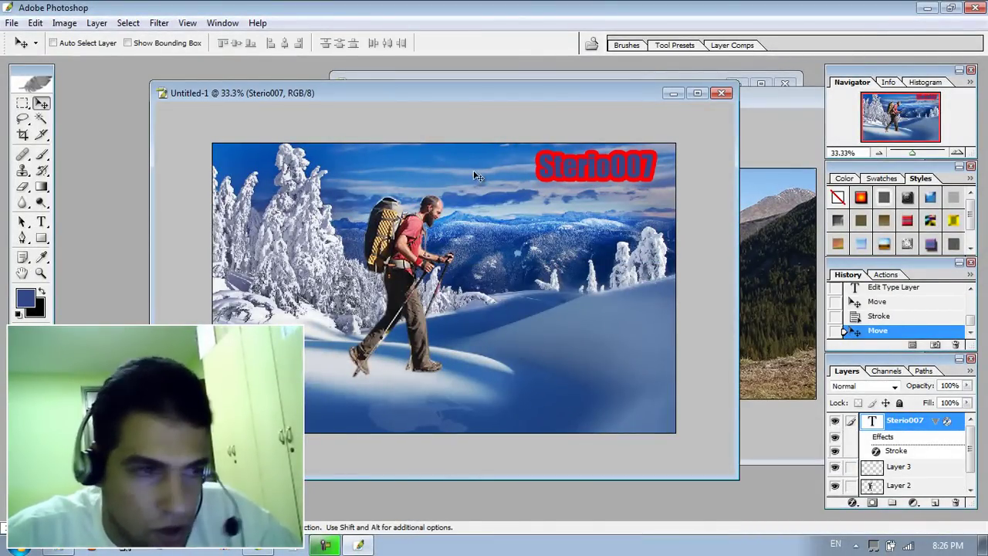
# Add a second text box on the snow beside the hiker's feet and enter the author's full name in 72 pt Impact.
pyautogui.click(41, 222)
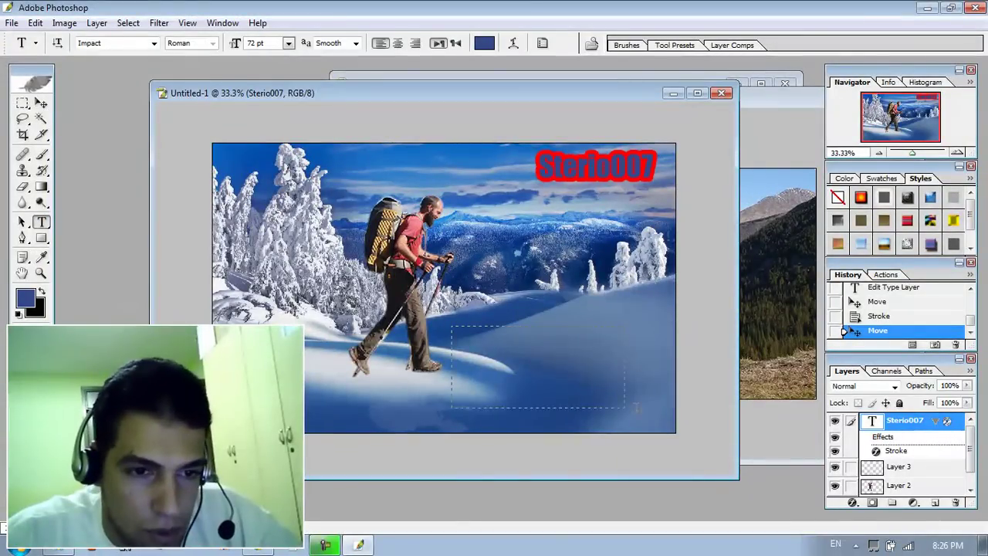
pyautogui.moveTo(647, 366); pyautogui.dragTo(633, 374)
pyautogui.write('Ahmad')
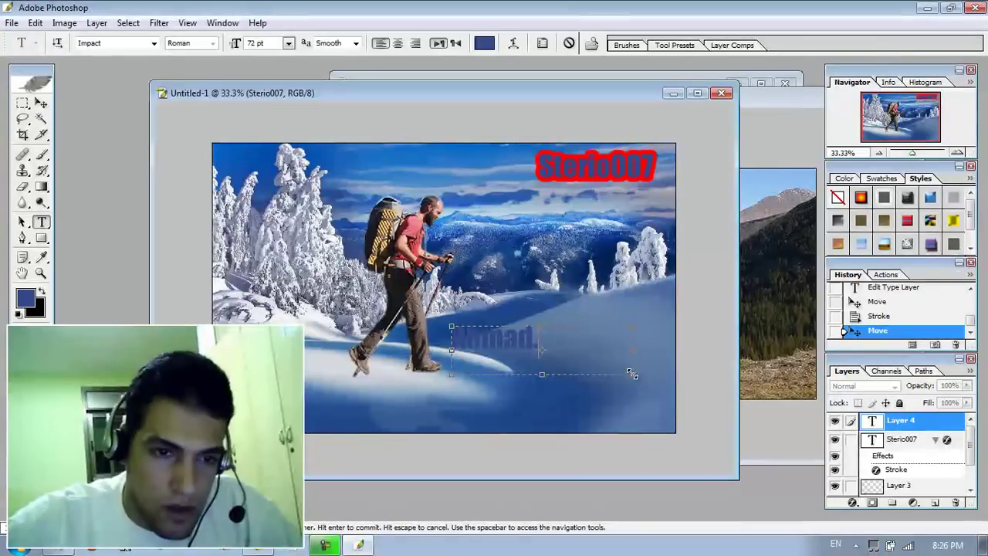
pyautogui.write('.Ma')
pyautogui.press('BackSpace')
pyautogui.press('BackSpace')
pyautogui.press('BackSpace')
pyautogui.press('BackSpace')
pyautogui.press('BackSpace')
pyautogui.press('BackSpace')
pyautogui.press('BackSpace')
pyautogui.press('BackSpace')
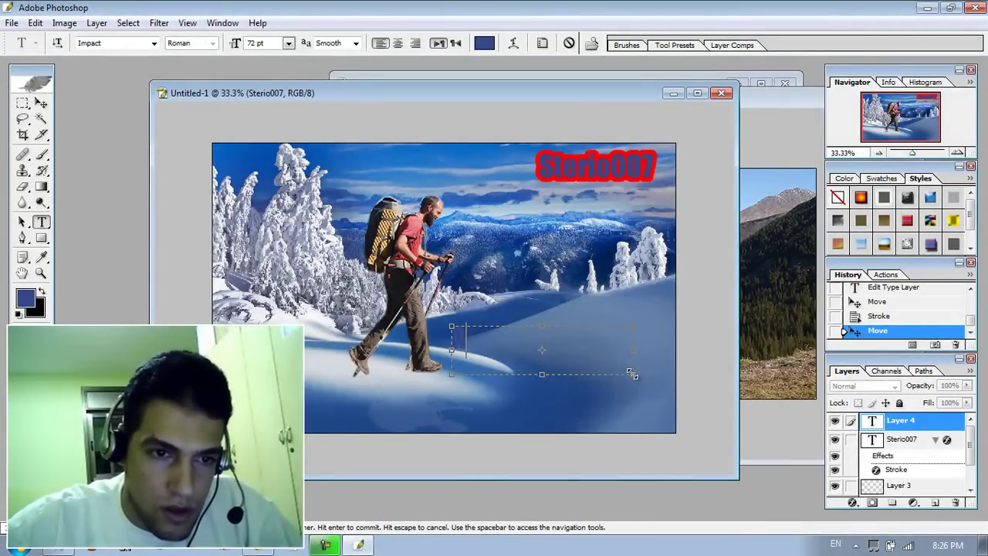
pyautogui.hotkey('ctrl', 'a')
pyautogui.write('Ahmad.')
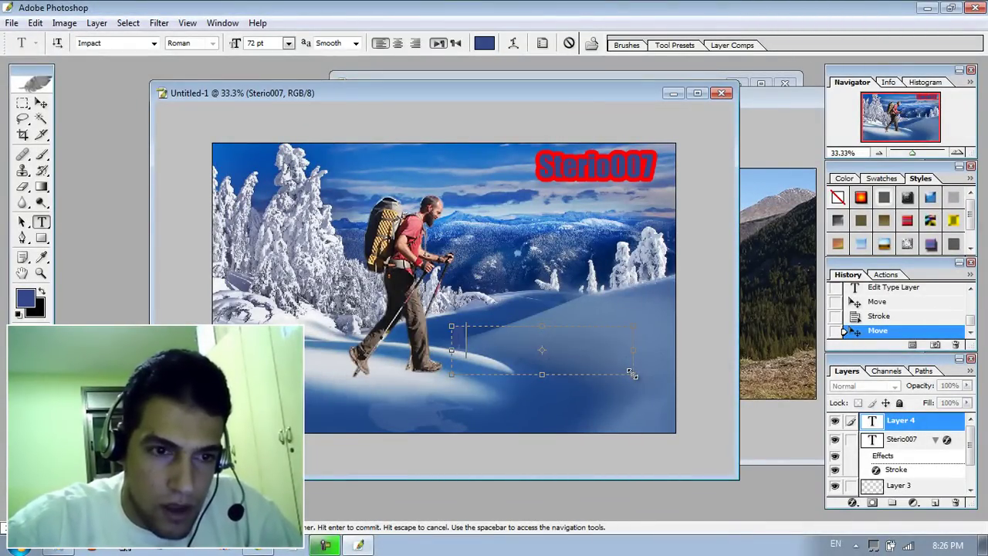
pyautogui.write('A.Nasrt')
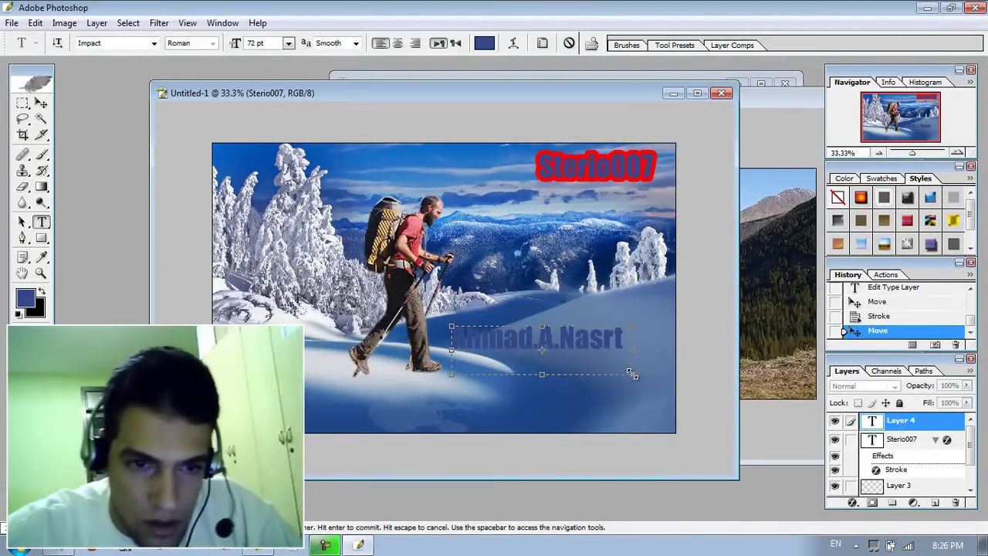
pyautogui.press('BackSpace')
pyautogui.press('BackSpace')
pyautogui.write('er')
# Change the colour of the whole author's name text to white.
pyautogui.hotkey('ctrl', 'a')
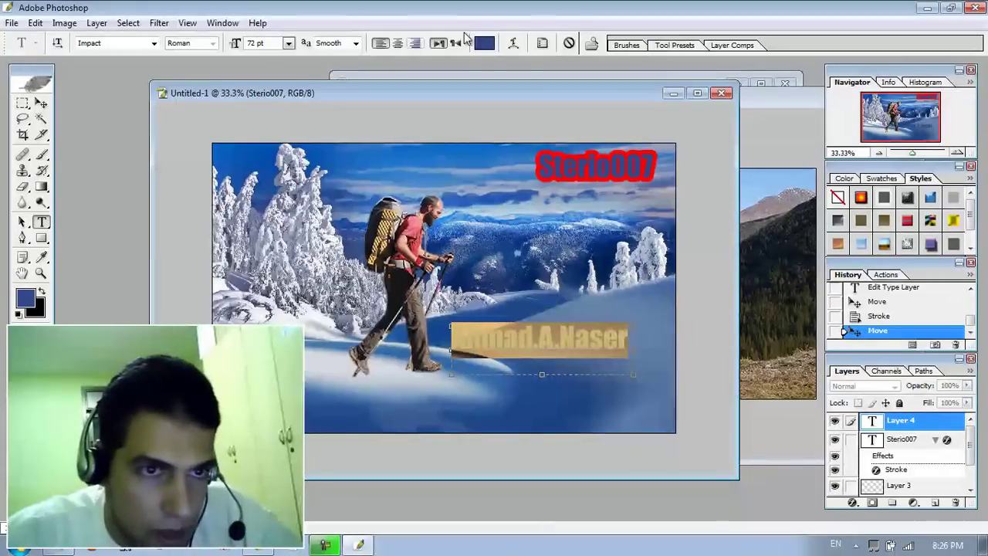
pyautogui.click(485, 44)
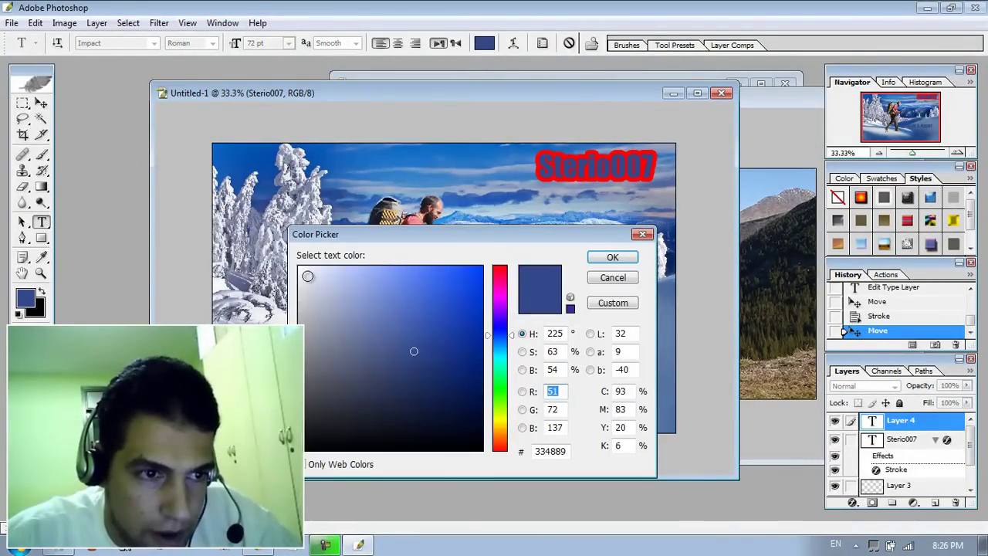
pyautogui.click(301, 269)
pyautogui.click(605, 257)
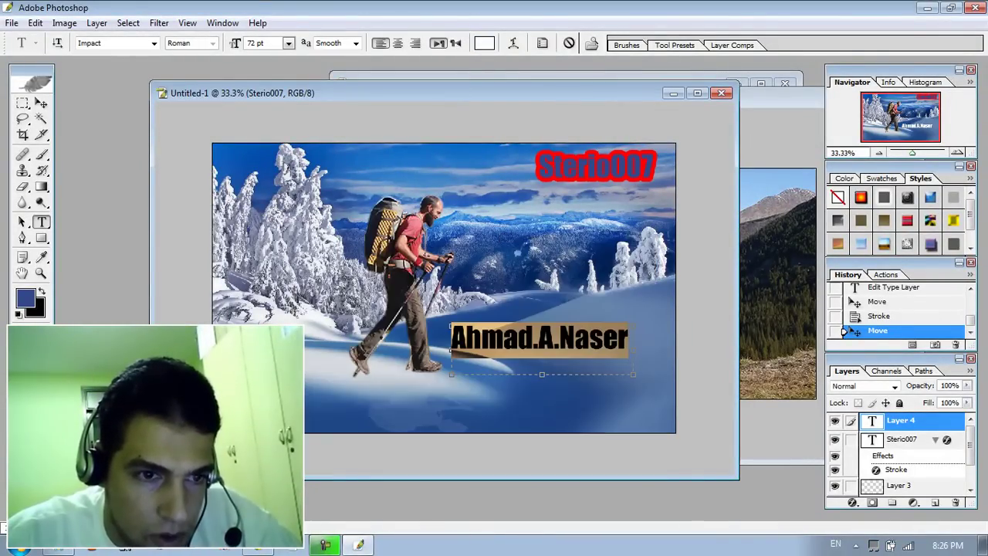
# Move the author's name text down to the lower-right corner of the composition.
pyautogui.click(41, 103)
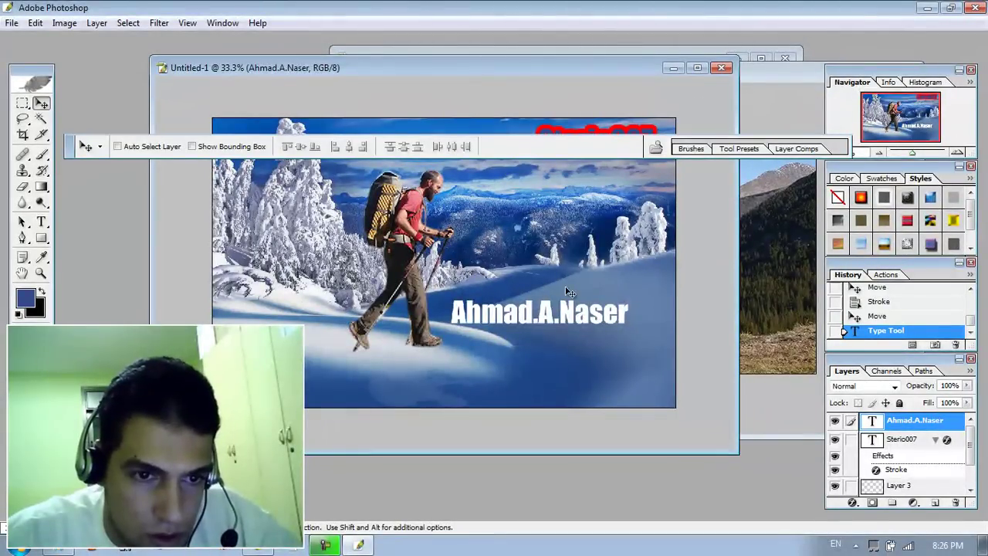
pyautogui.moveTo(569, 291); pyautogui.dragTo(599, 341)
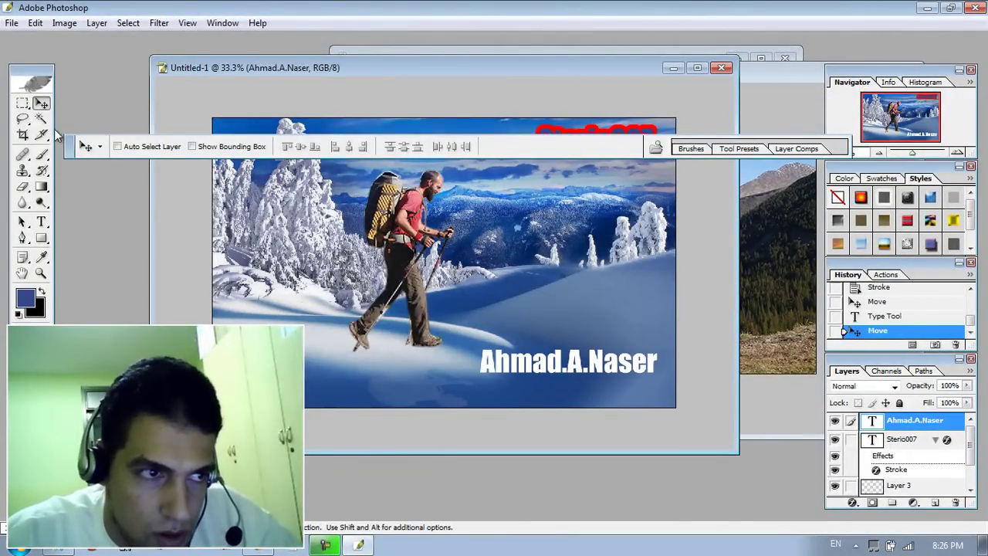
pyautogui.moveTo(68, 150); pyautogui.dragTo(11, 53)
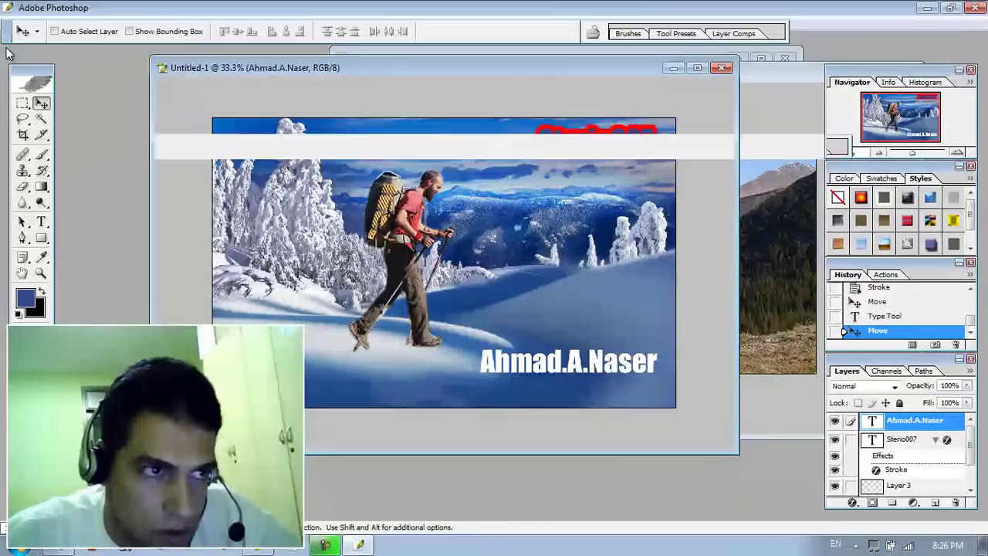
pyautogui.moveTo(617, 365); pyautogui.dragTo(609, 375)
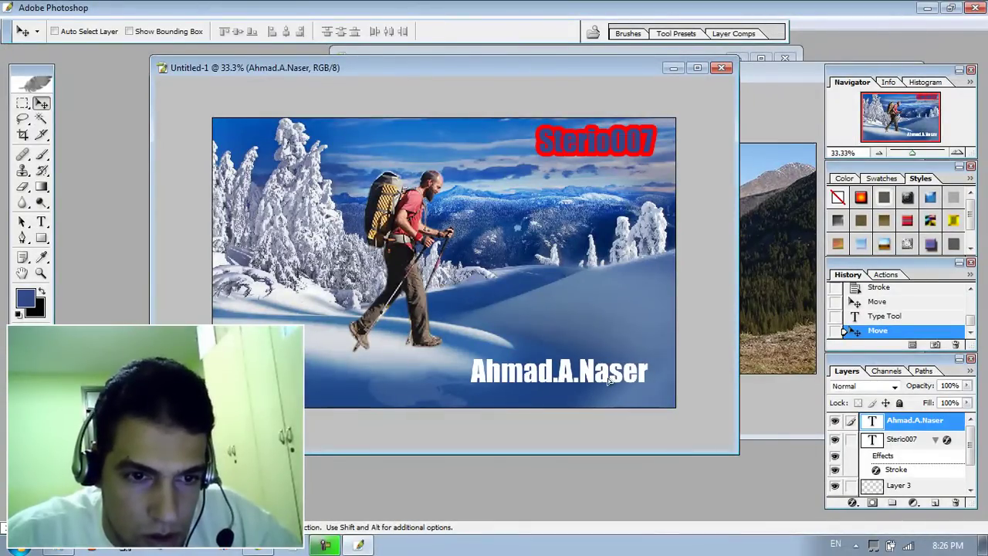
pyautogui.moveTo(433, 68); pyautogui.dragTo(379, 75)
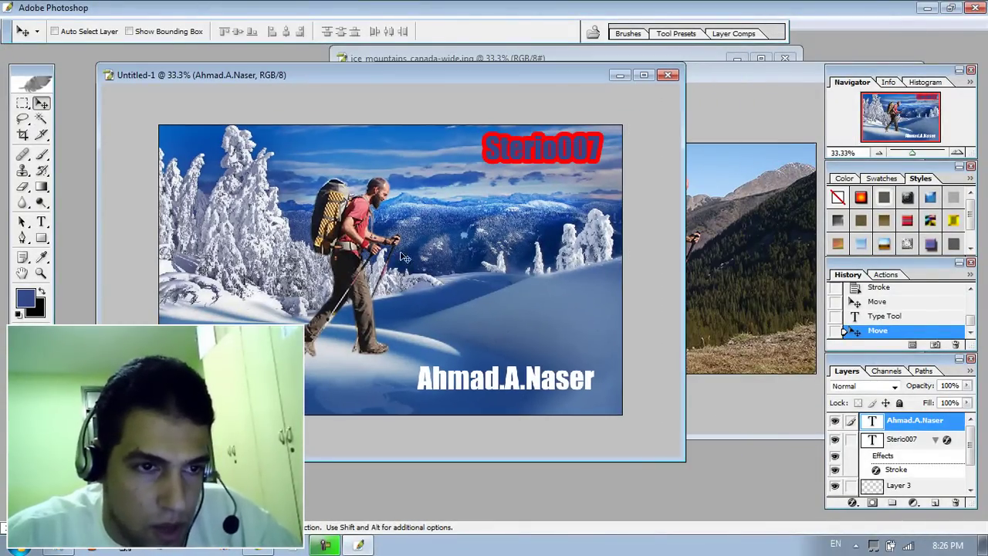
# Save a copy of the composition as a JPEG named "new design" in the 007-Photoshop folder.
pyautogui.hotkey('ctrl', 'shift', 's')
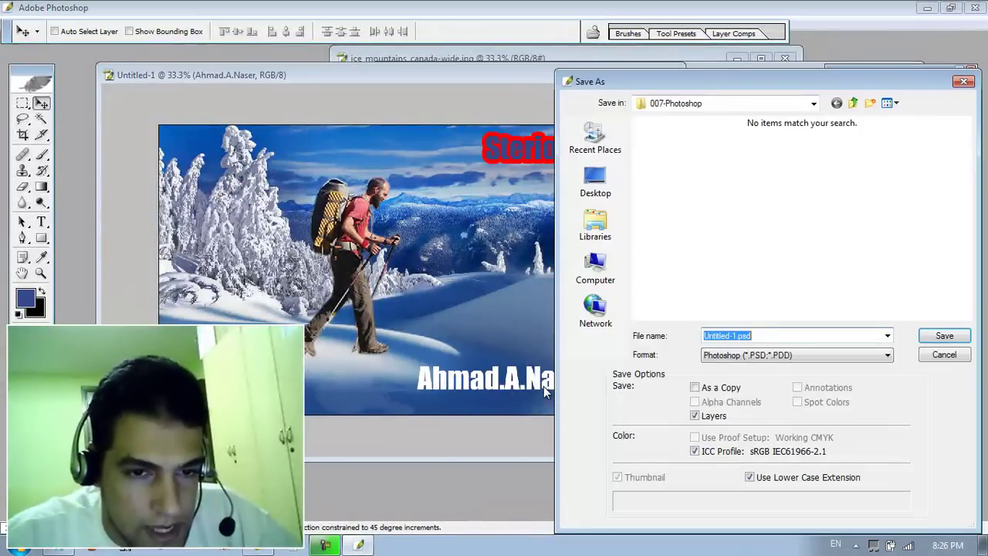
pyautogui.moveTo(694, 81); pyautogui.dragTo(368, 58)
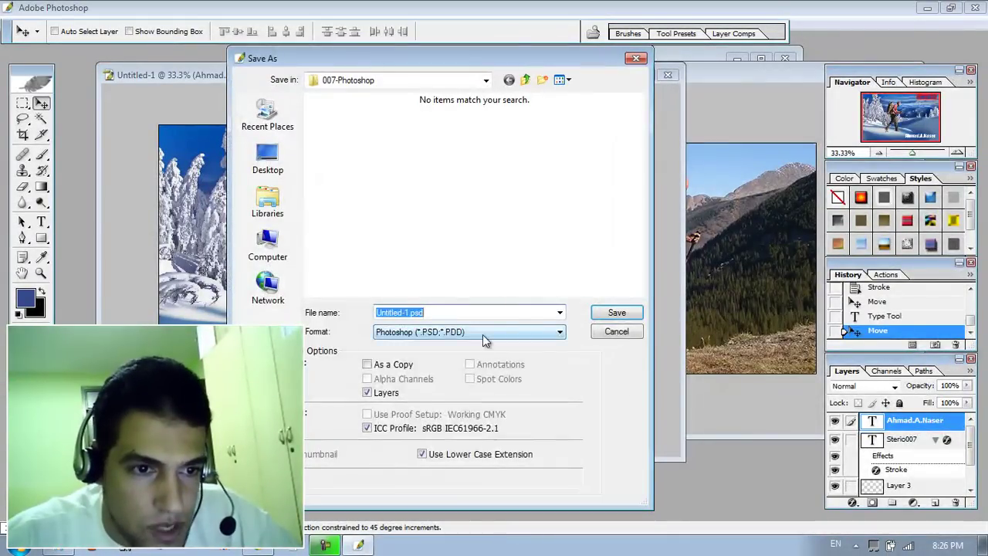
pyautogui.click(482, 332)
pyautogui.click(429, 400)
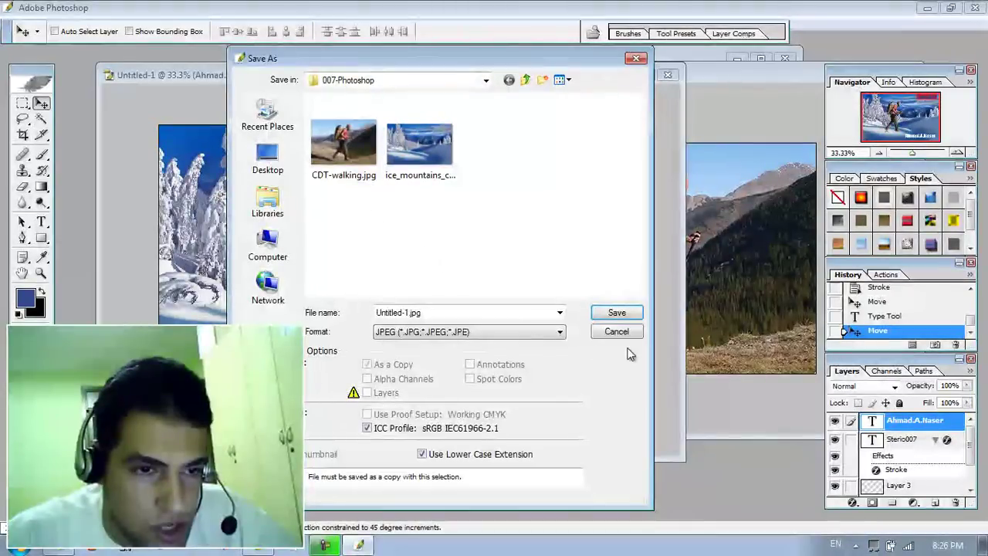
pyautogui.doubleClick(467, 312)
pyautogui.write('Untitled-new')
pyautogui.doubleClick(467, 313)
pyautogui.write('d')
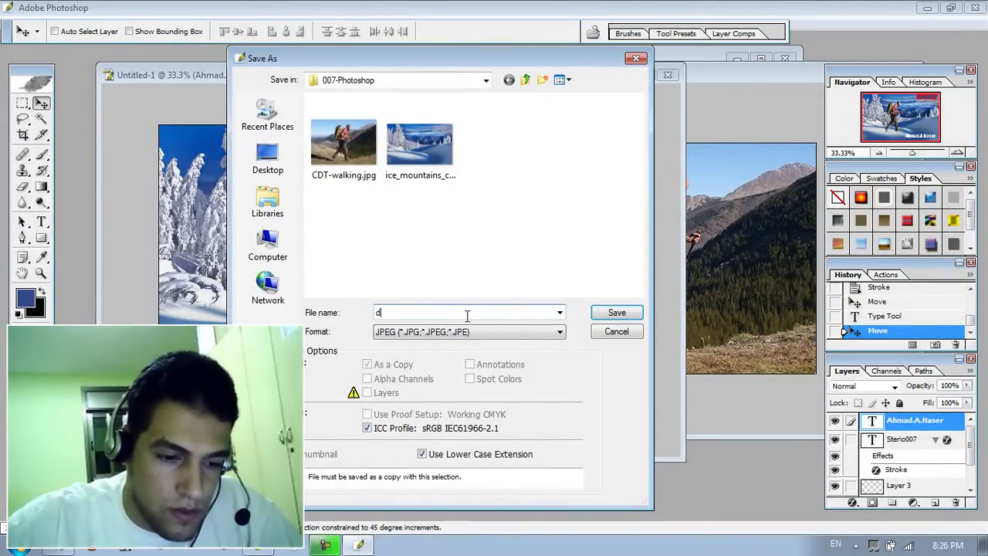
pyautogui.write('enew design')
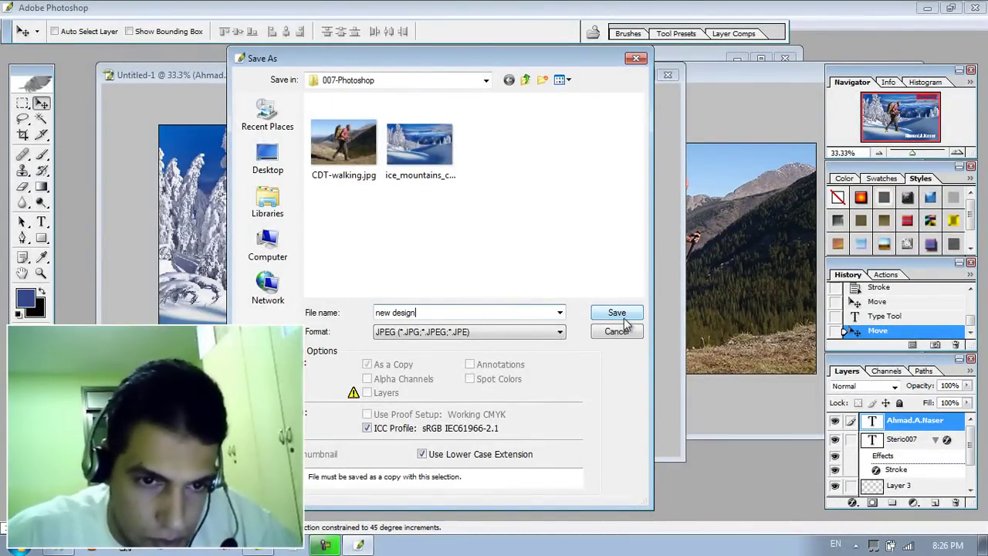
pyautogui.click(616, 313)
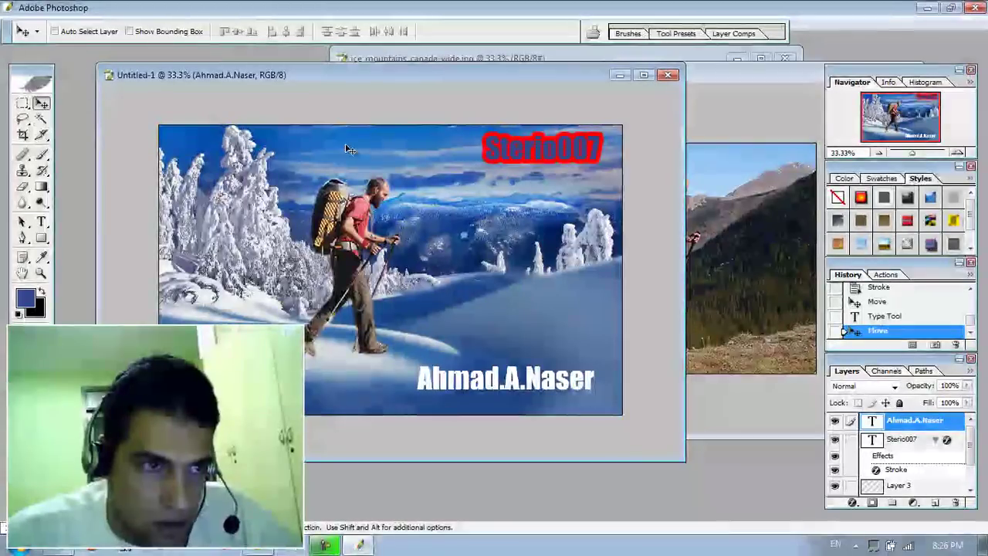
# List the JPEG files in the 007-Photoshop folder through Save As and preview new design.jpg.
pyautogui.hotkey('ctrl', 'shift', 's')
pyautogui.click(478, 331)
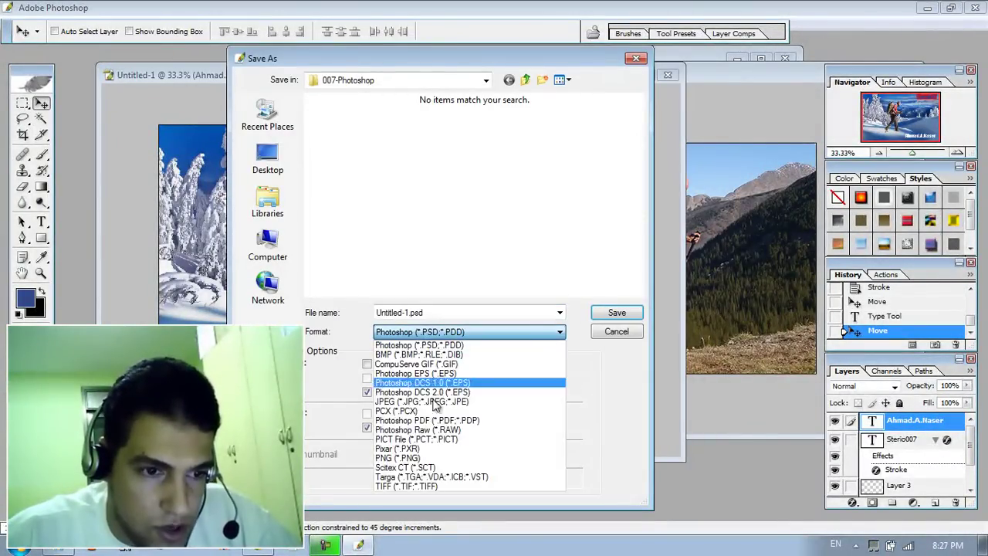
pyautogui.click(432, 407)
pyautogui.click(493, 151)
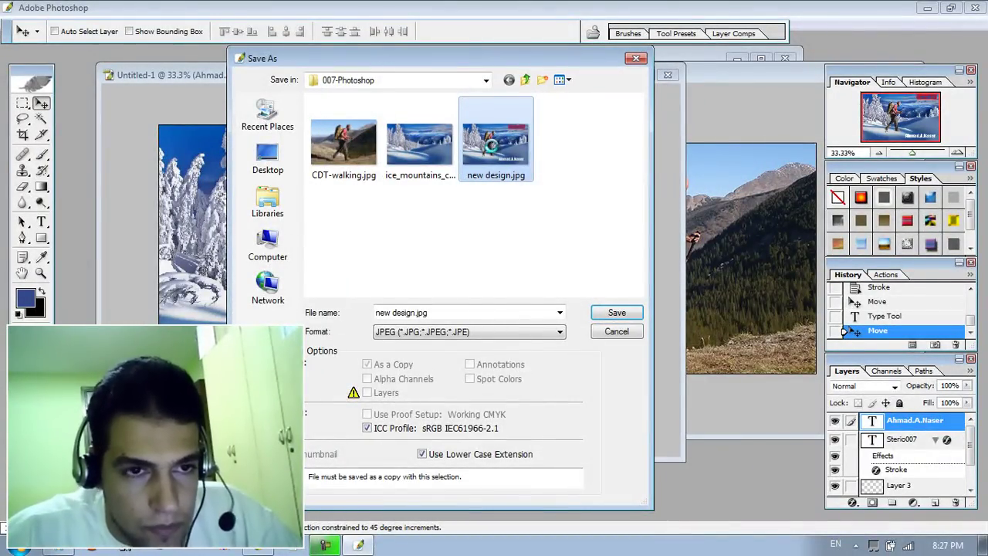
pyautogui.rightClick(492, 149)
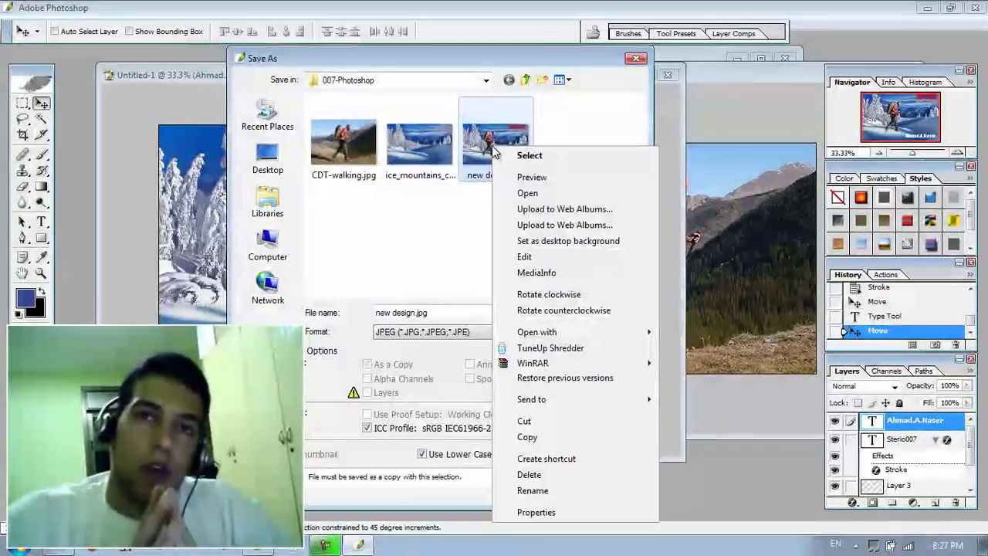
pyautogui.click(531, 176)
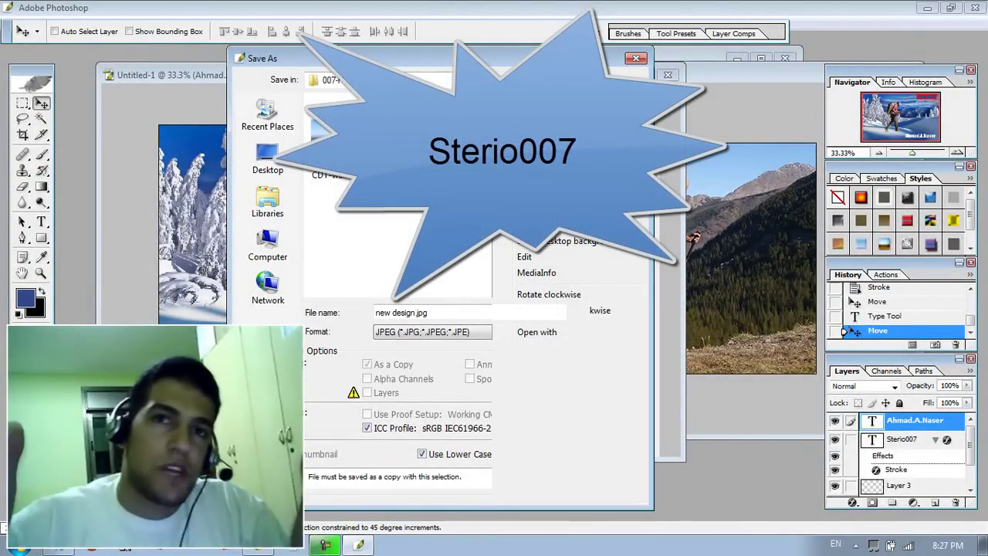